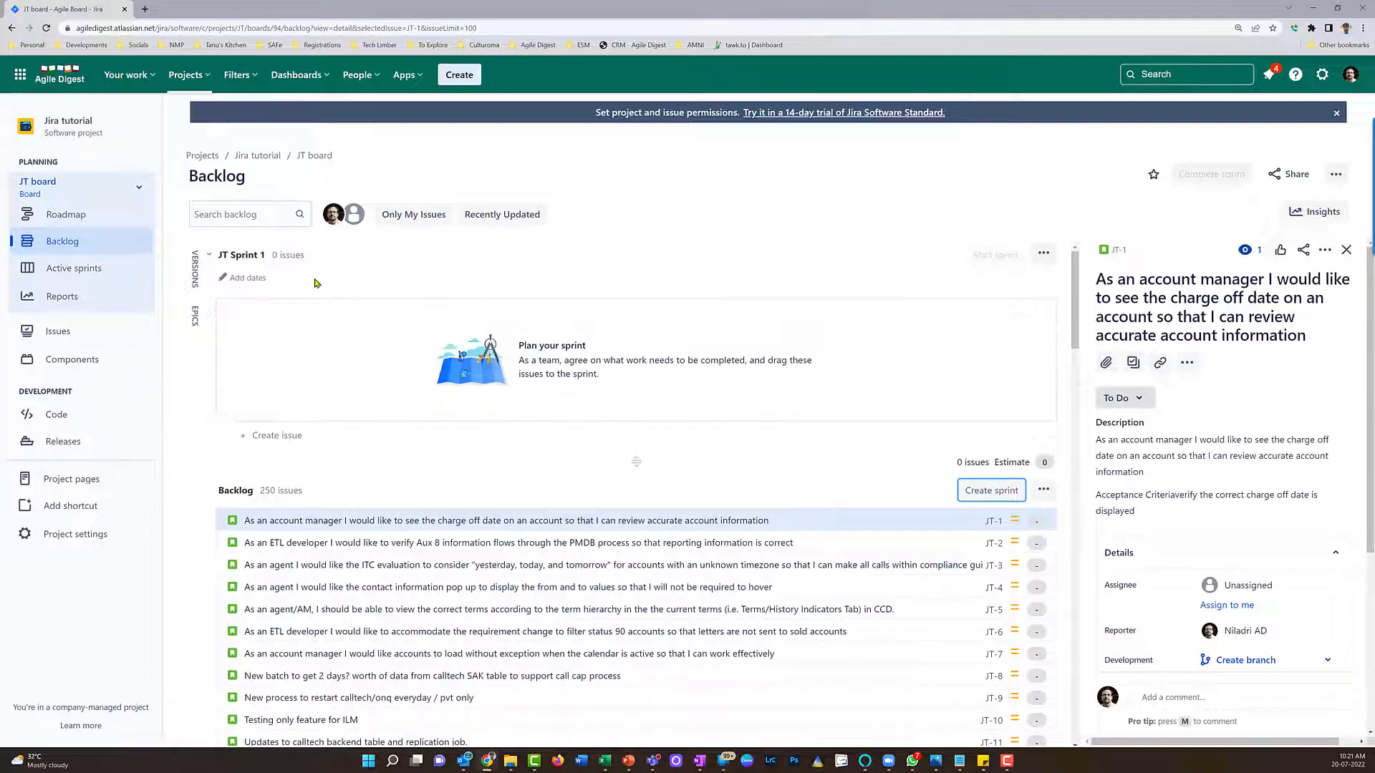
Step: Move the first seven backlog issues, JT-1 to JT-7, into JT Sprint 1
drag(636, 462, 622, 658)
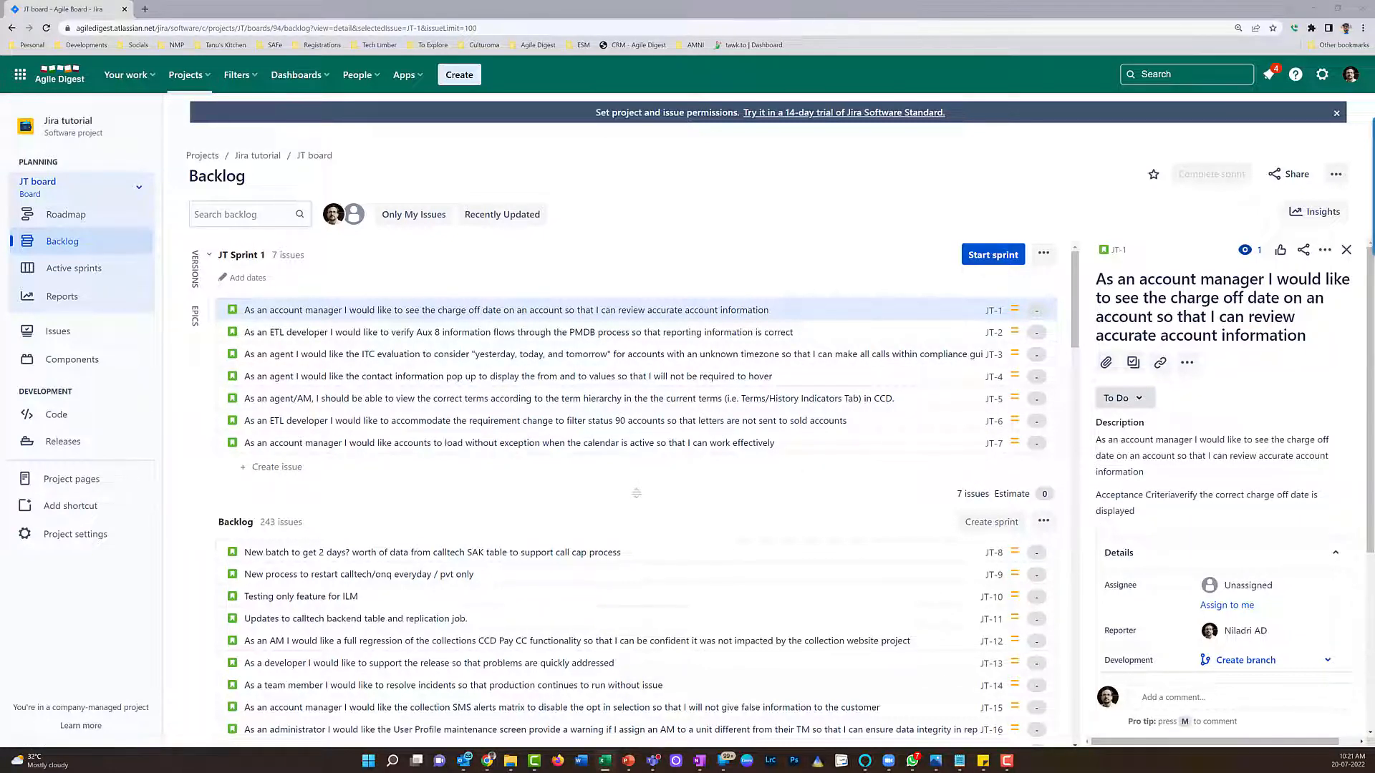
Step: Switch to a blank Excel workbook, enter the header "Parent Key" in A1 and widen column A to fit it
drag(0, 276, 765, 152)
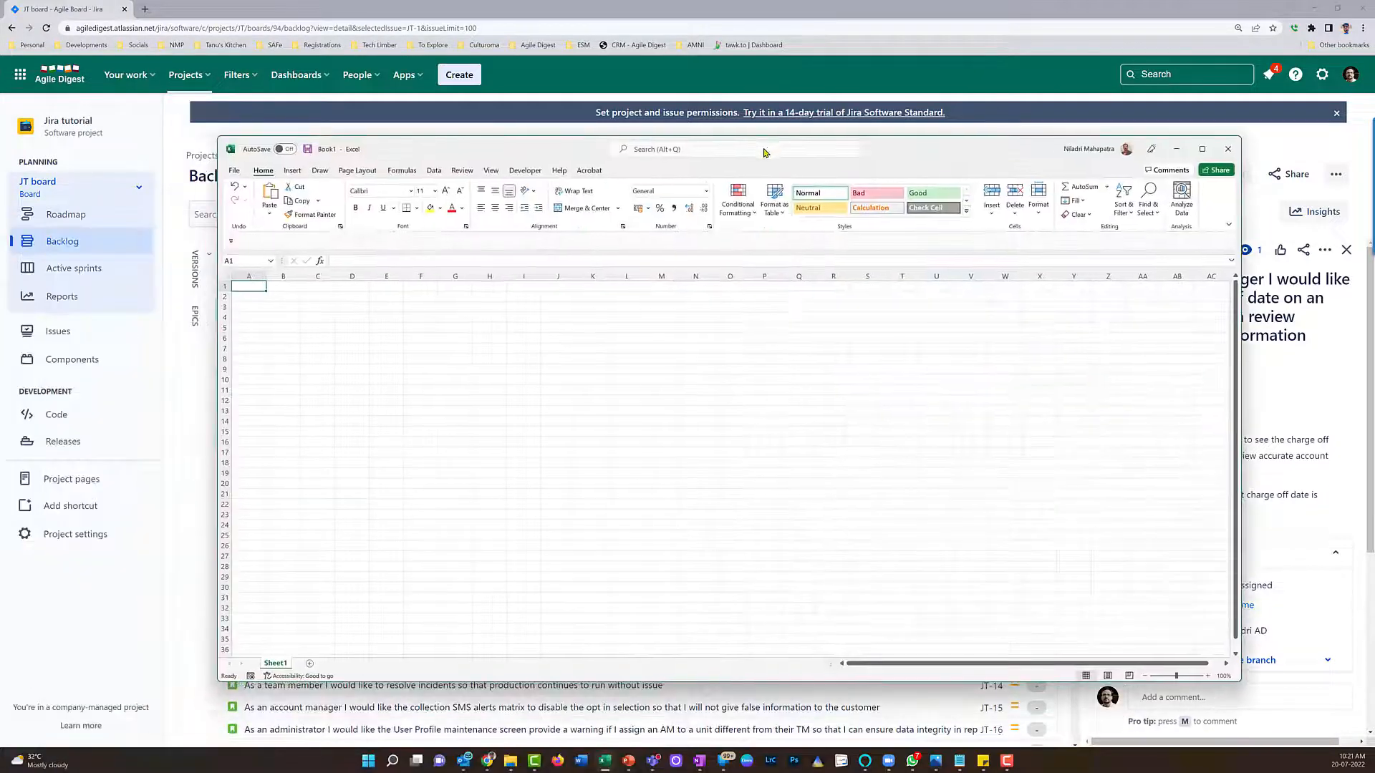
double_click(896, 148)
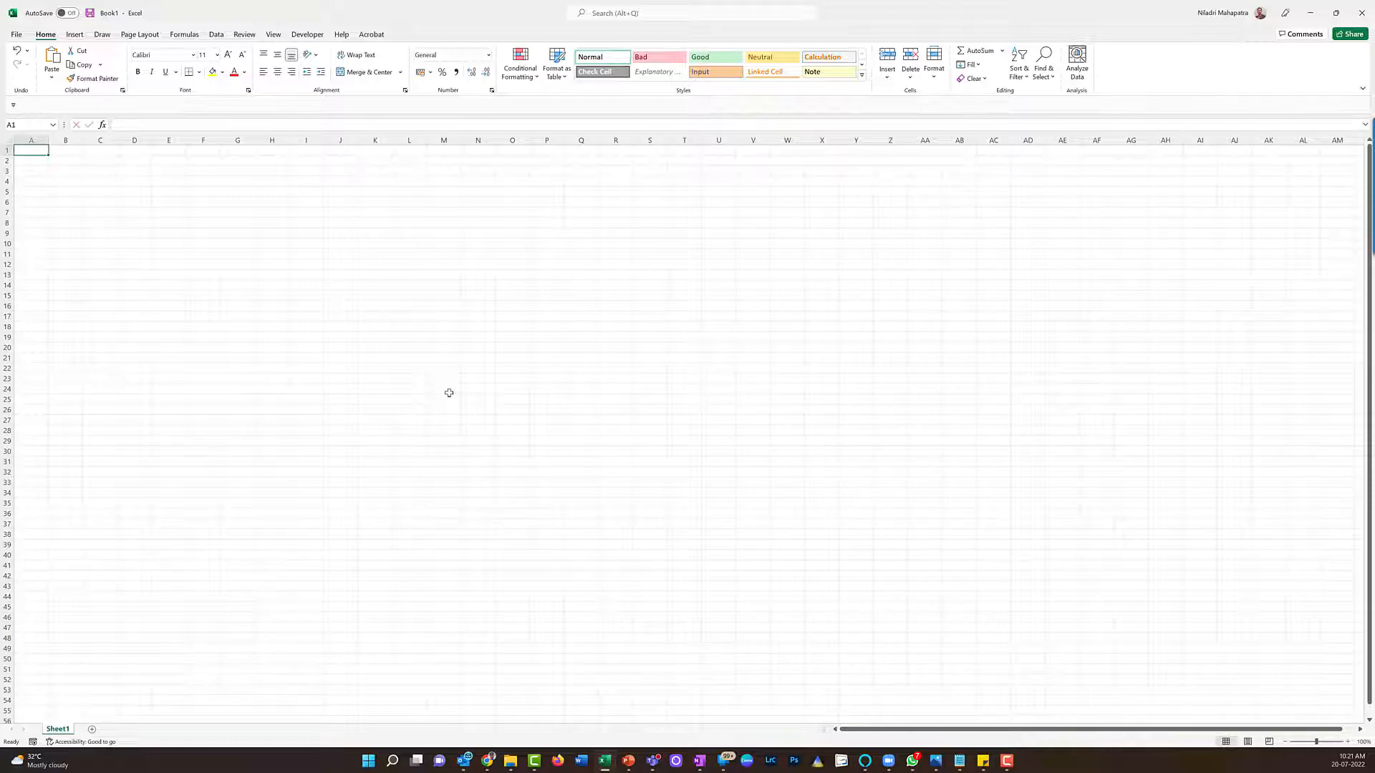
text(Parent )
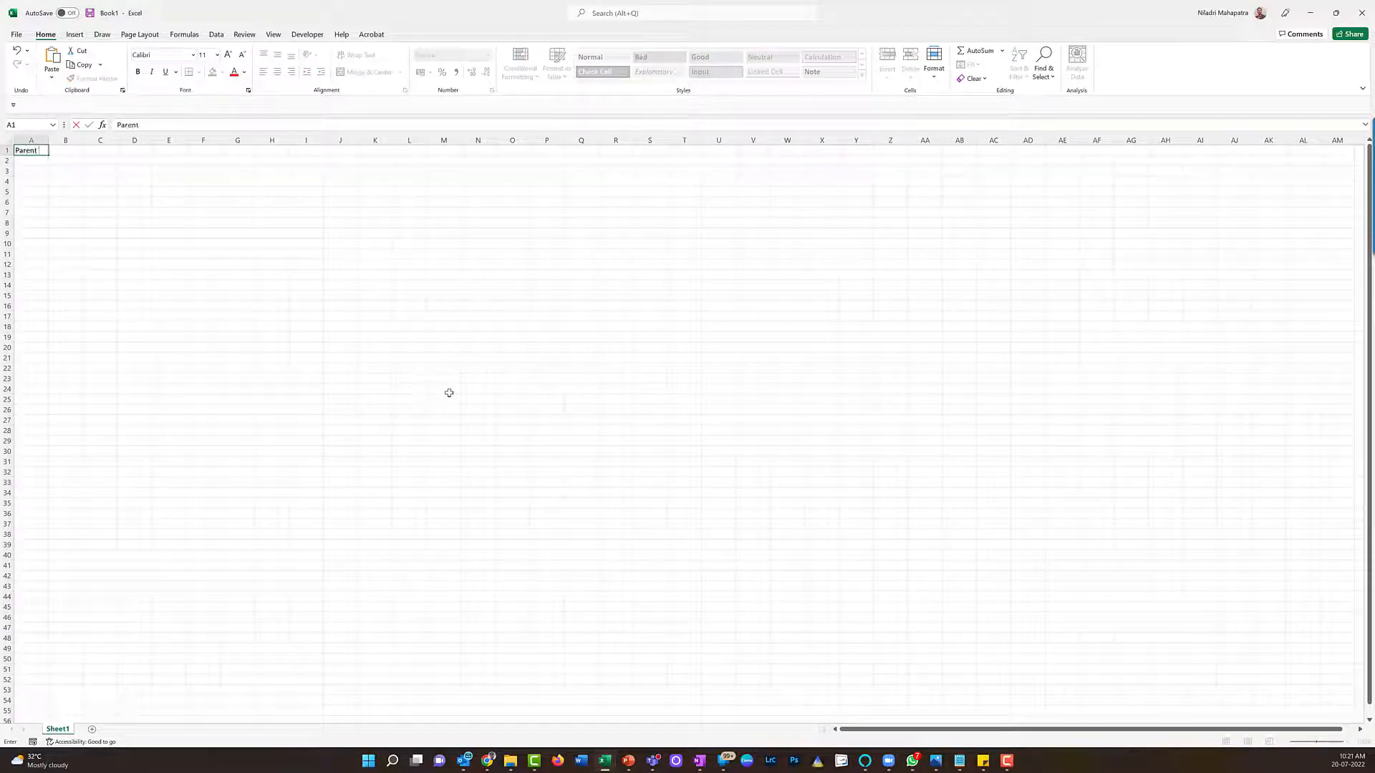
text(Key)
key(Return)
key(Up)
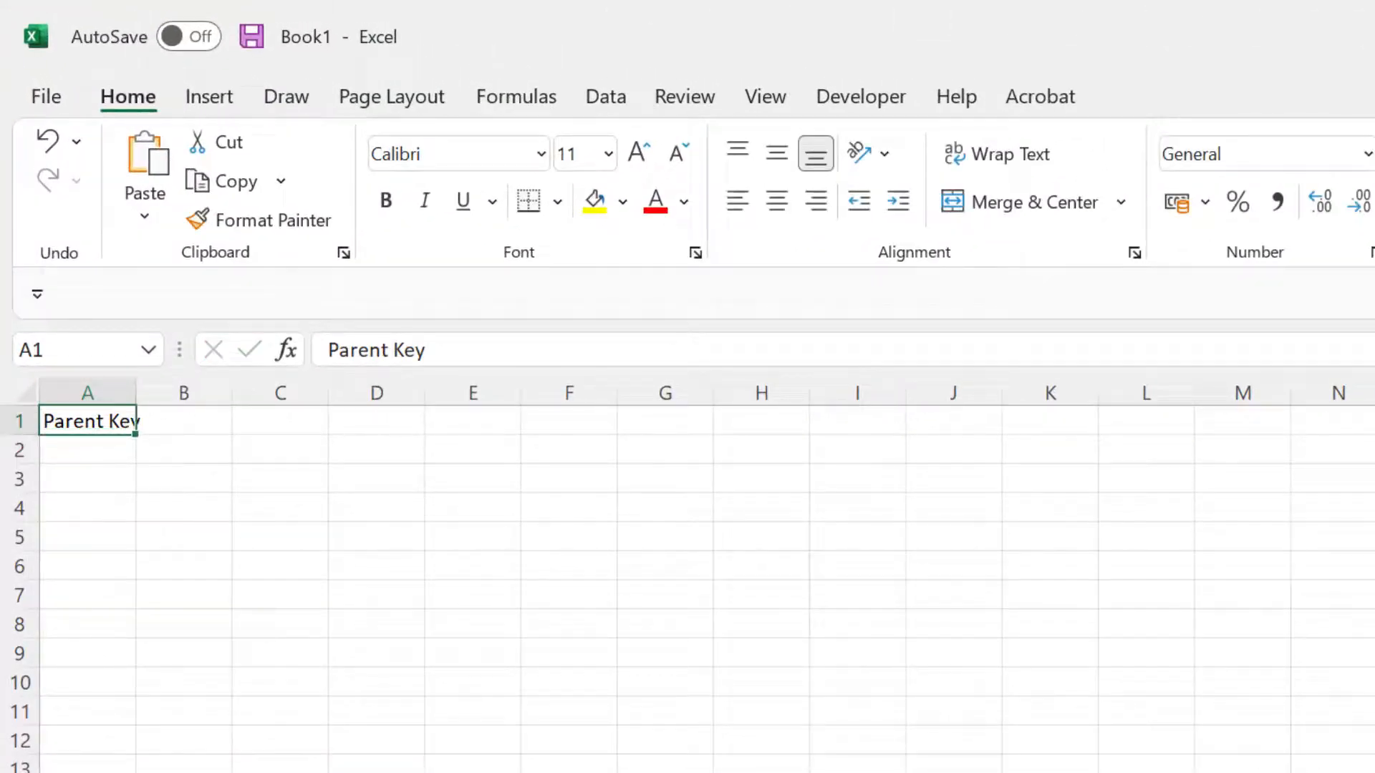
drag(136, 392, 151, 393)
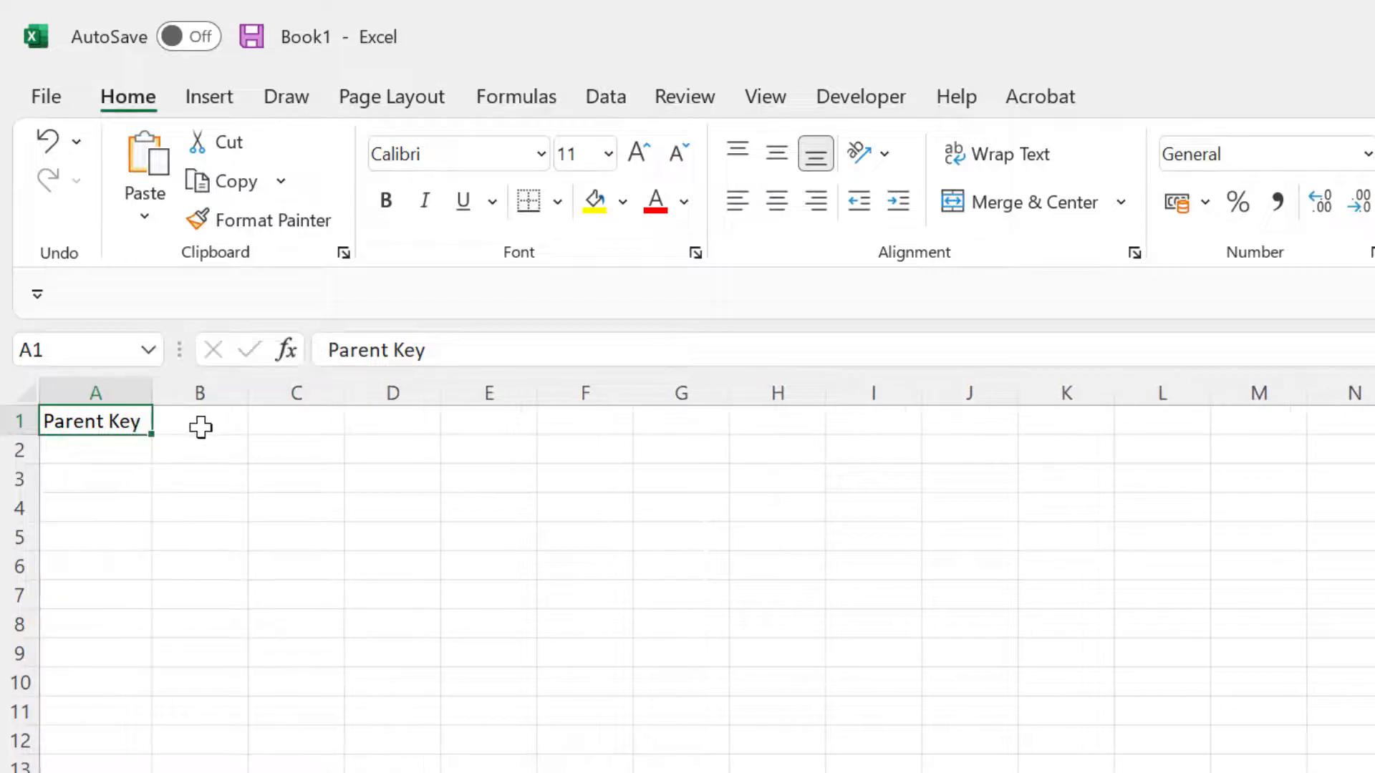
Step: Enter the header "Summary" in B1 and widen column B
click(200, 427)
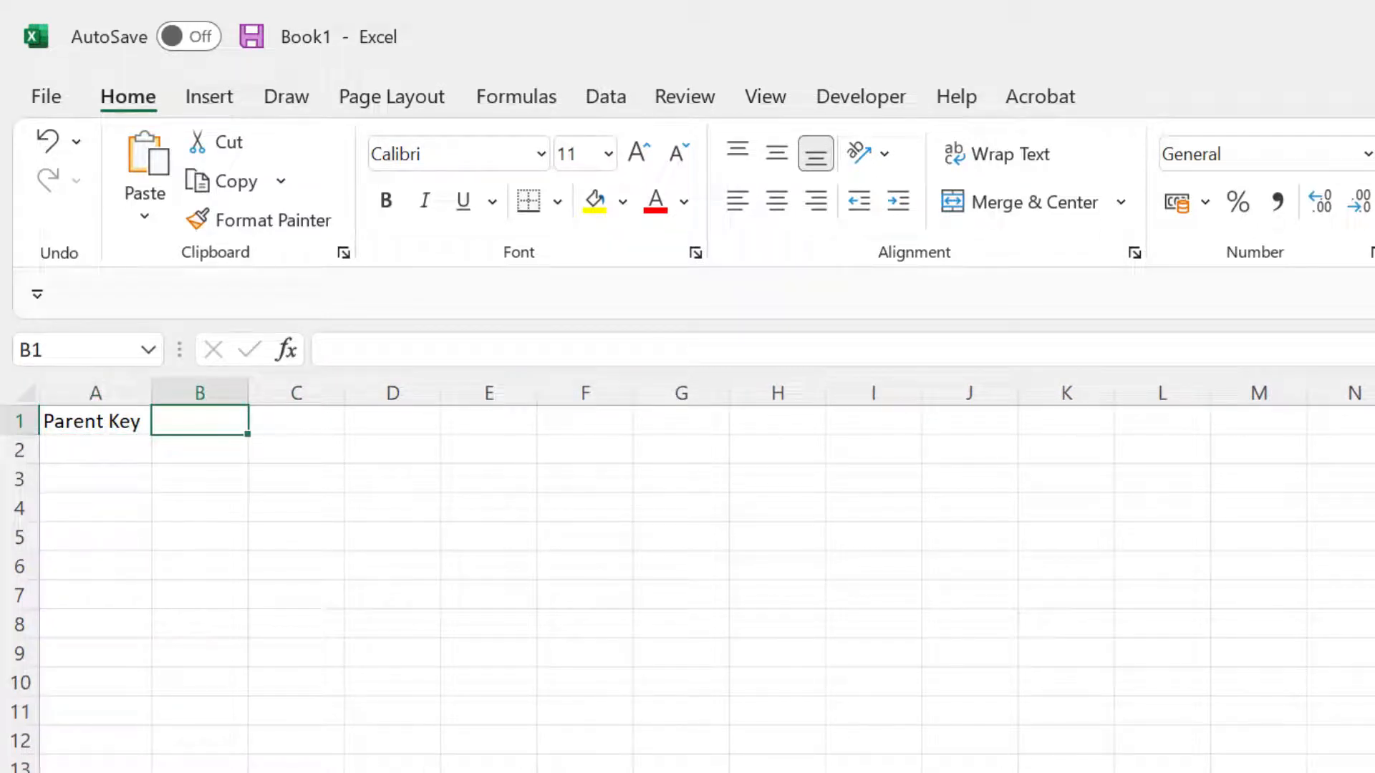
text(Summary)
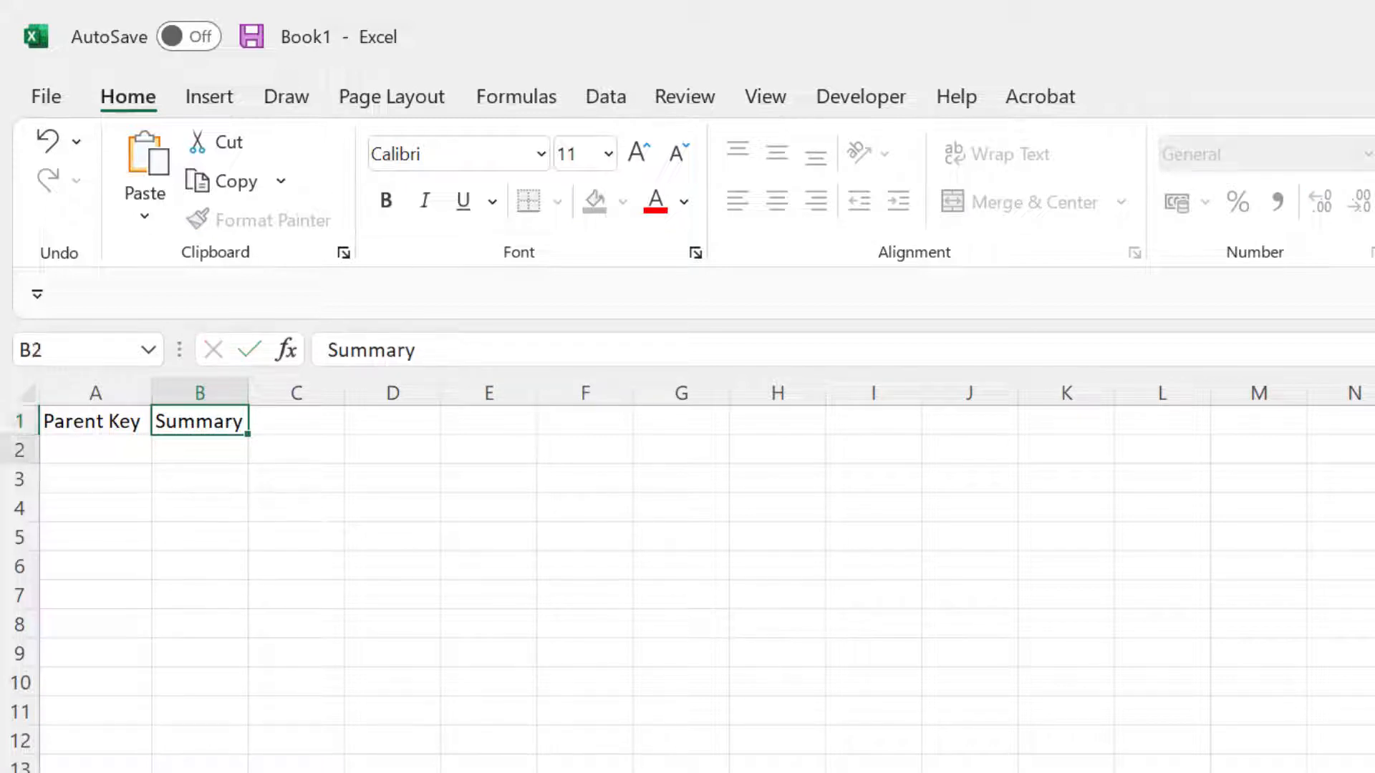
key(Tab)
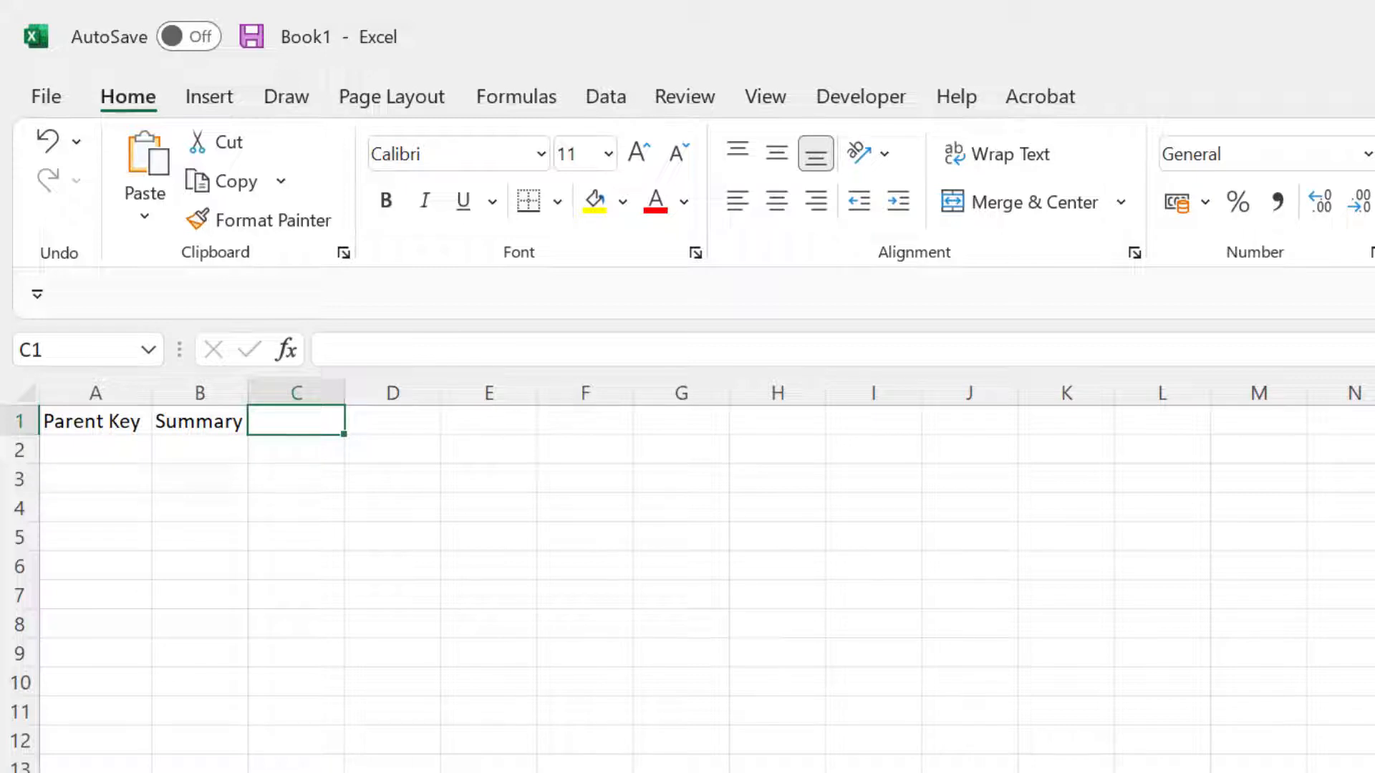
key(Down)
key(Left)
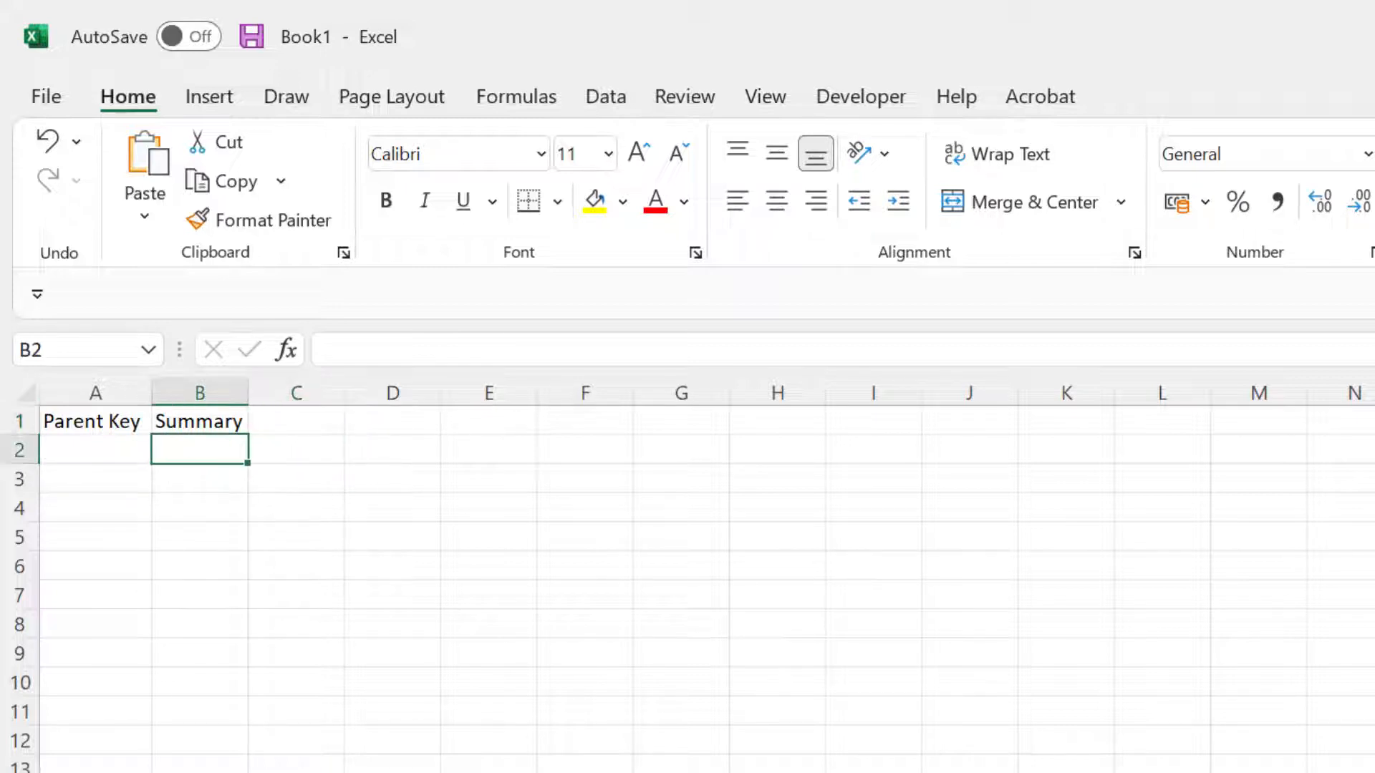
key(Left)
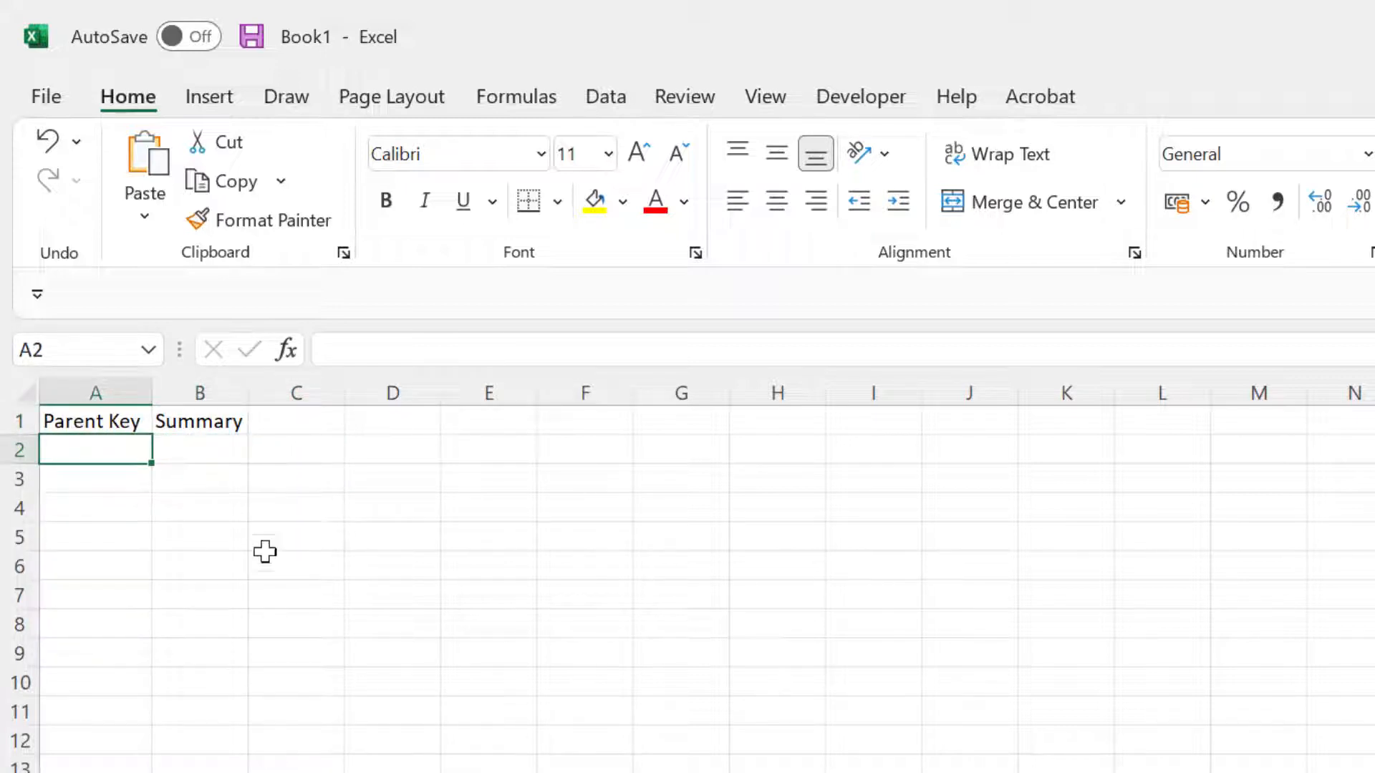
drag(249, 393, 288, 394)
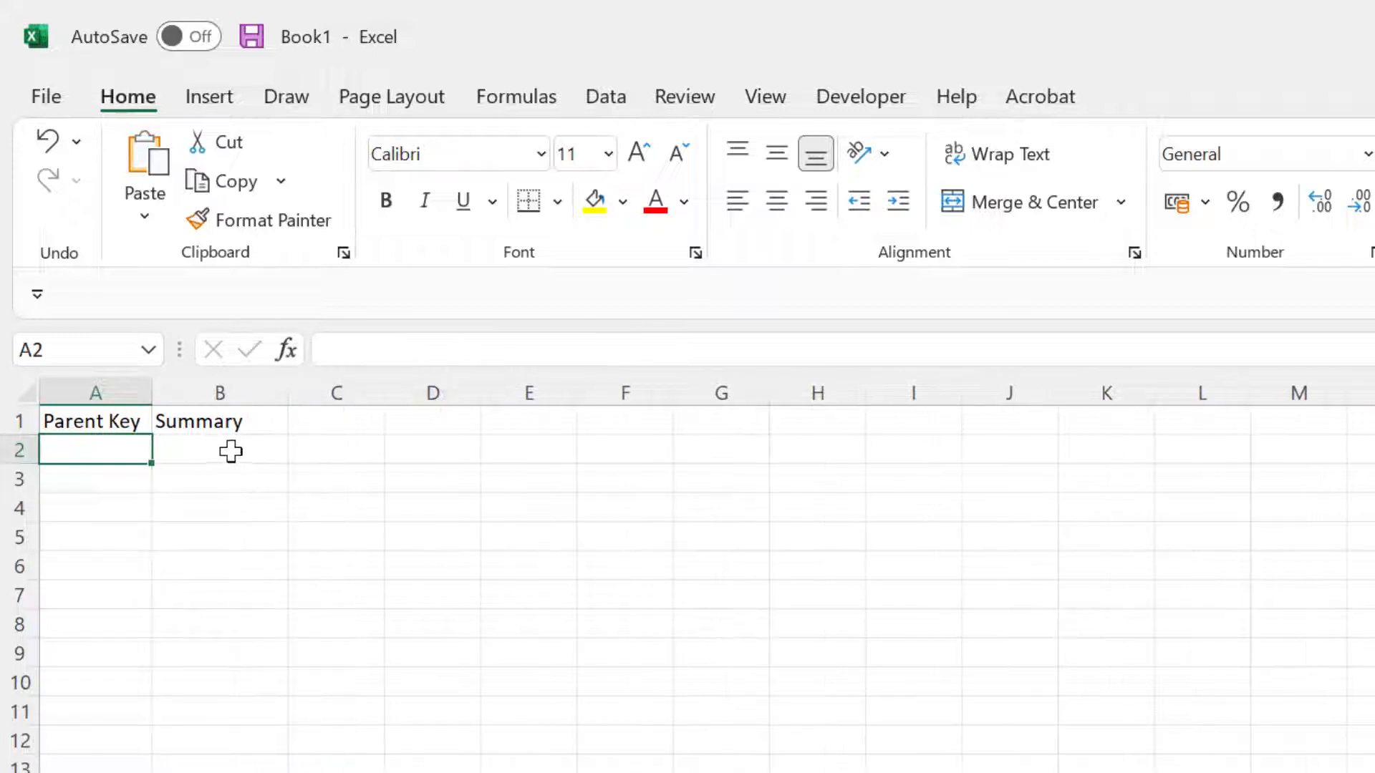
Step: Fill B2 to B6 under Summary with Analysis, Development, Design, Testing and Review, one per row
click(231, 451)
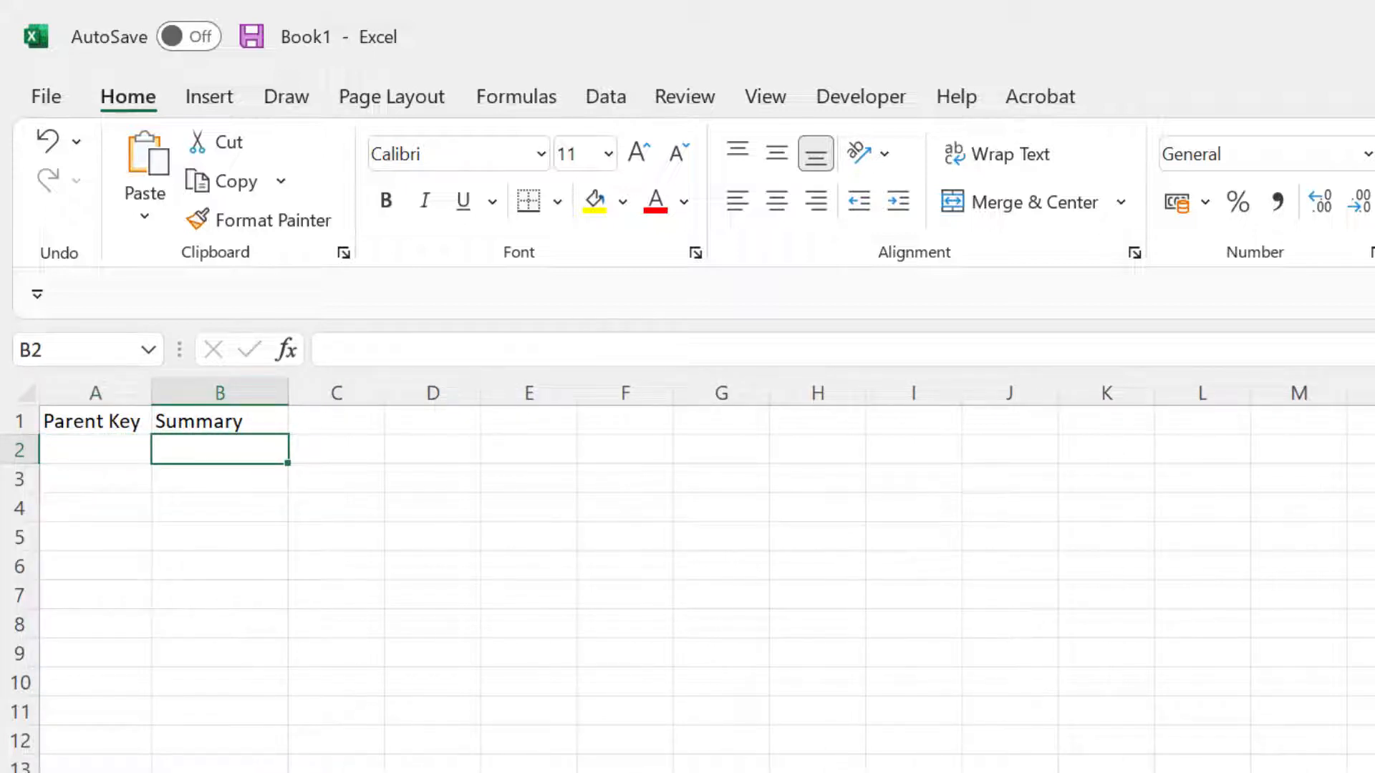
text(Analysis)
key(Return)
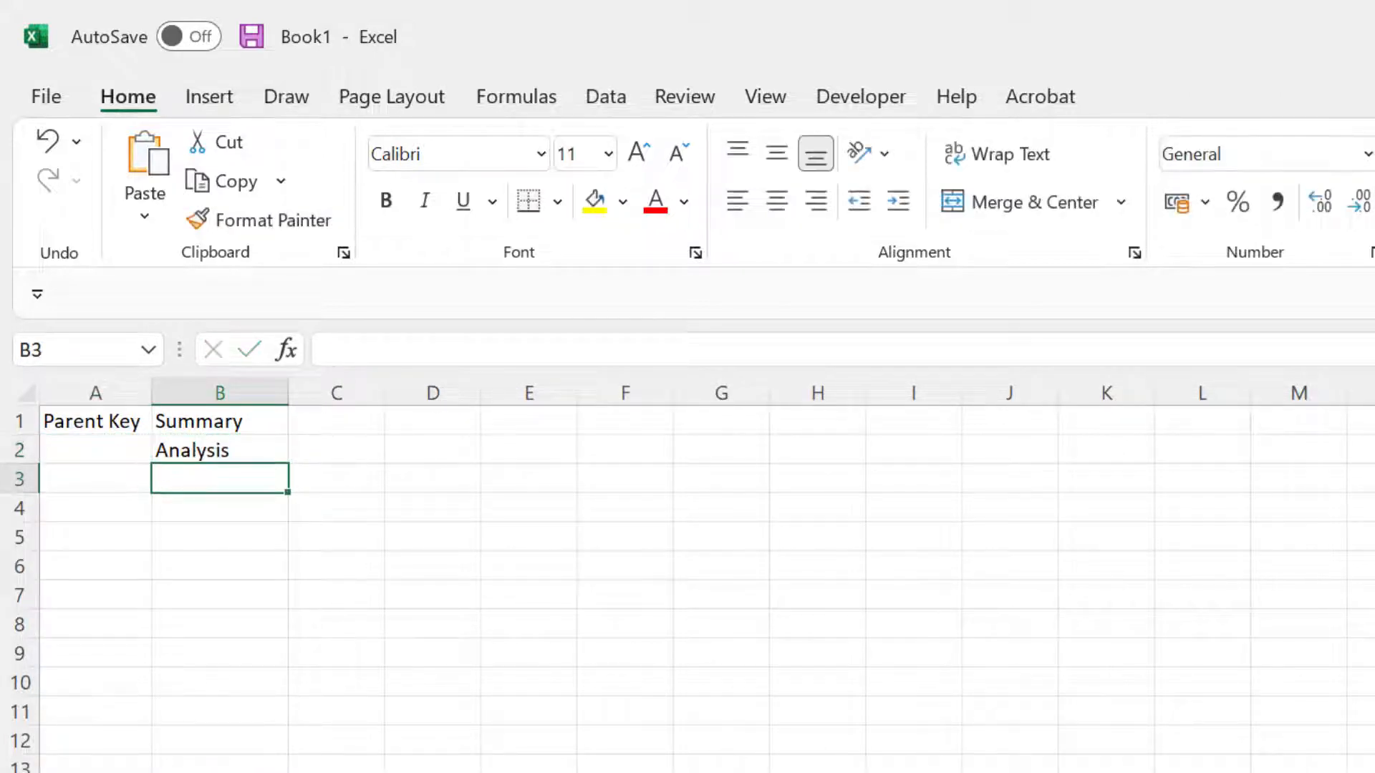
text(Developmen)
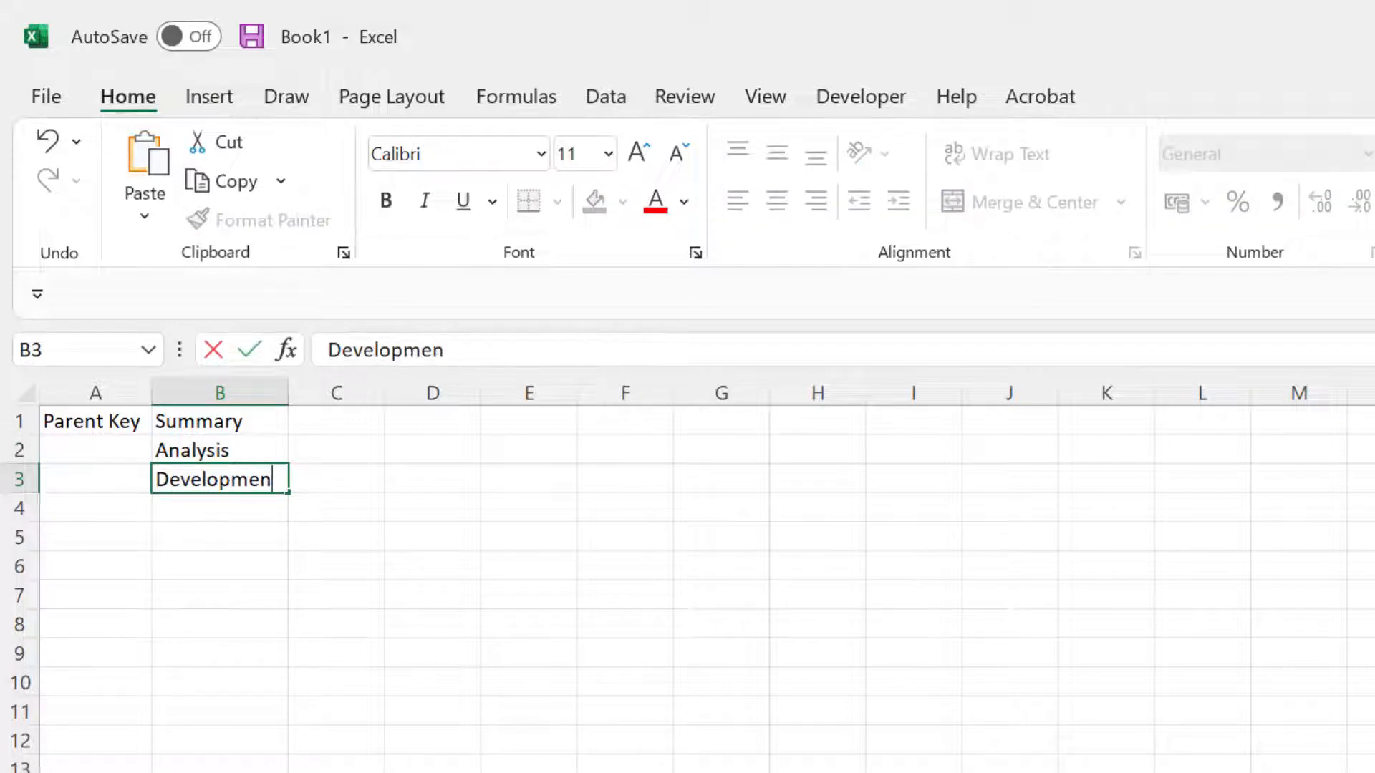
text(t)
key(Return)
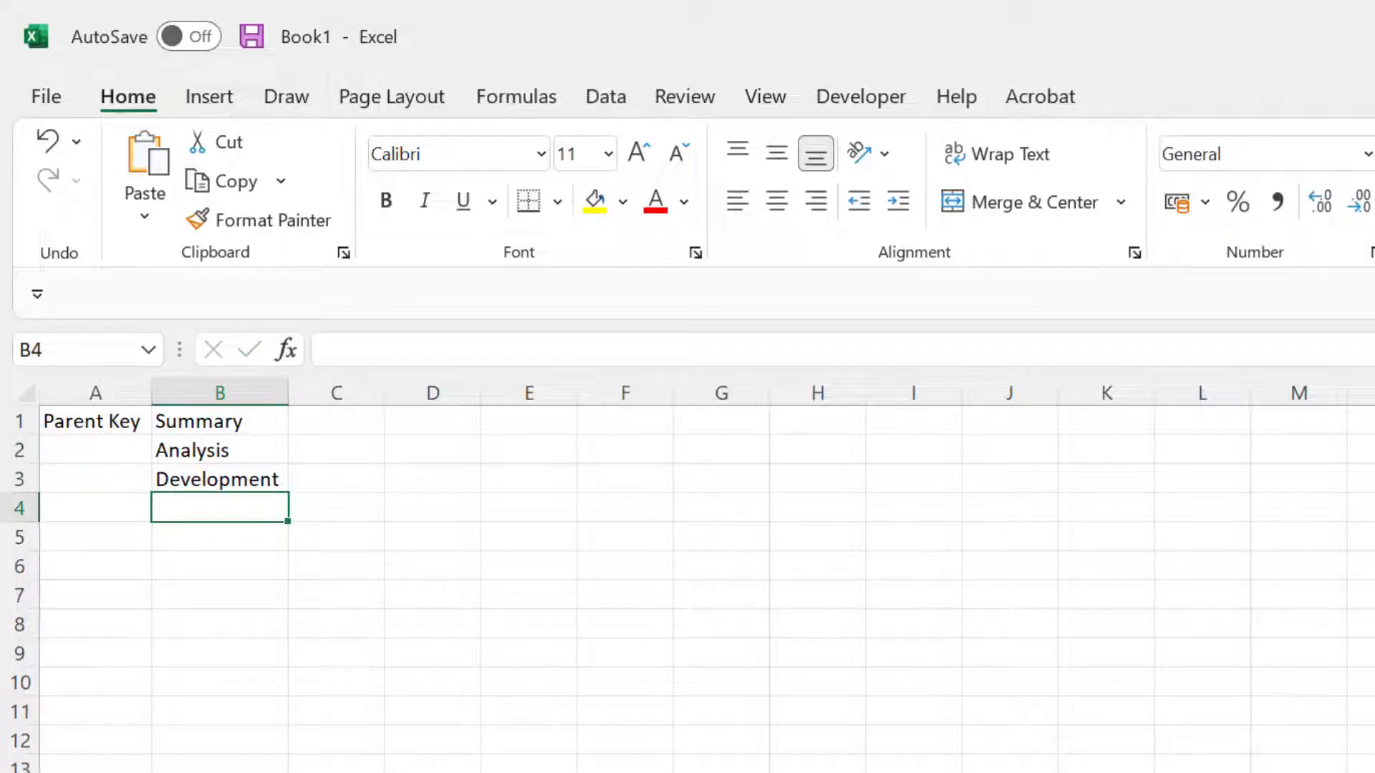
text(Design)
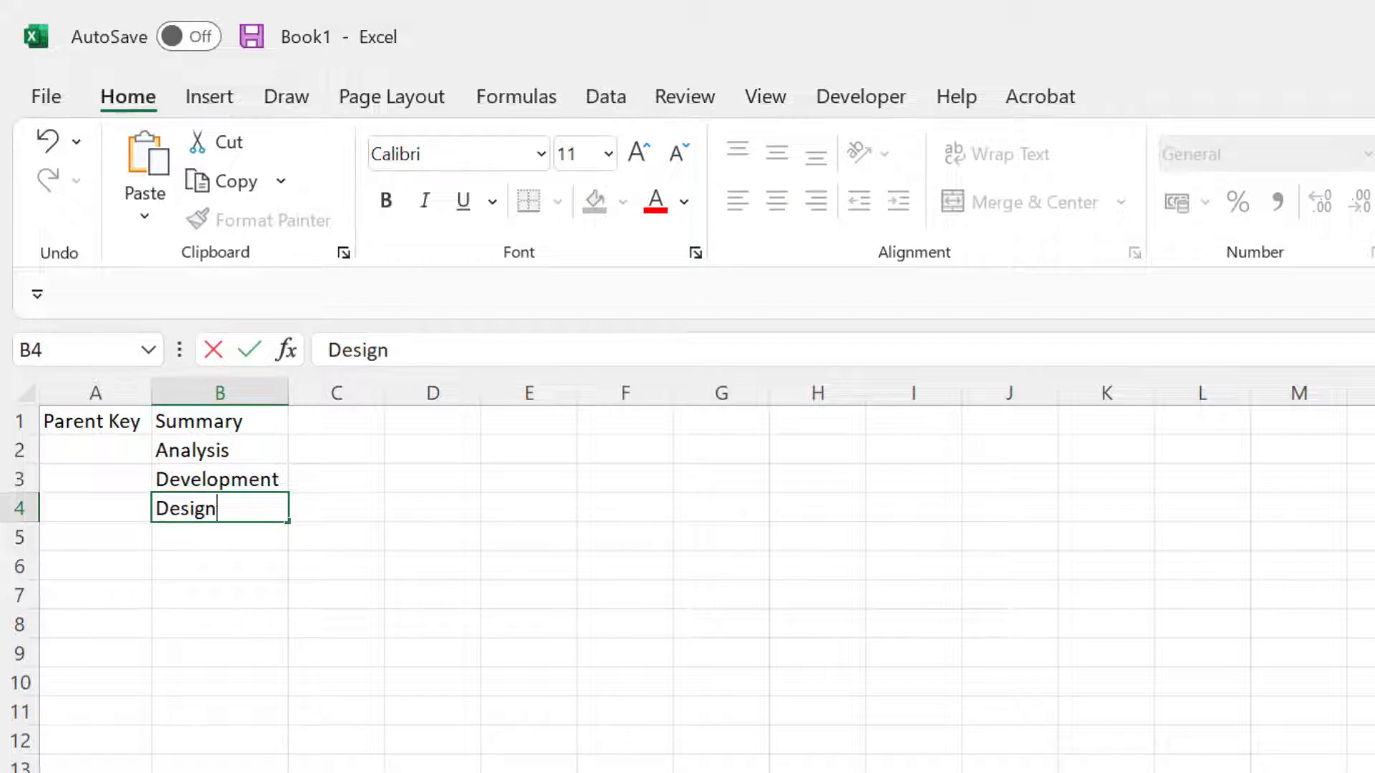
key(Return)
text(Test)
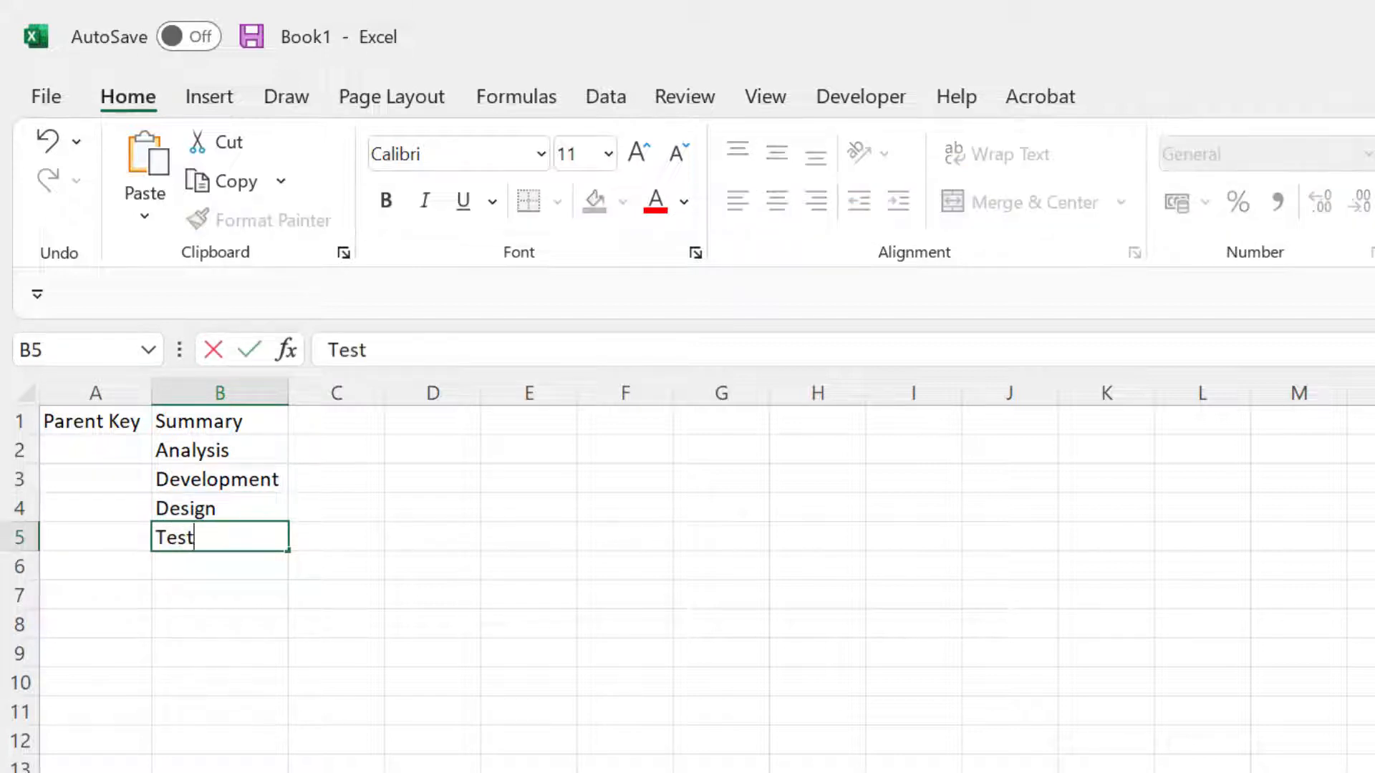
text(ing)
key(Return)
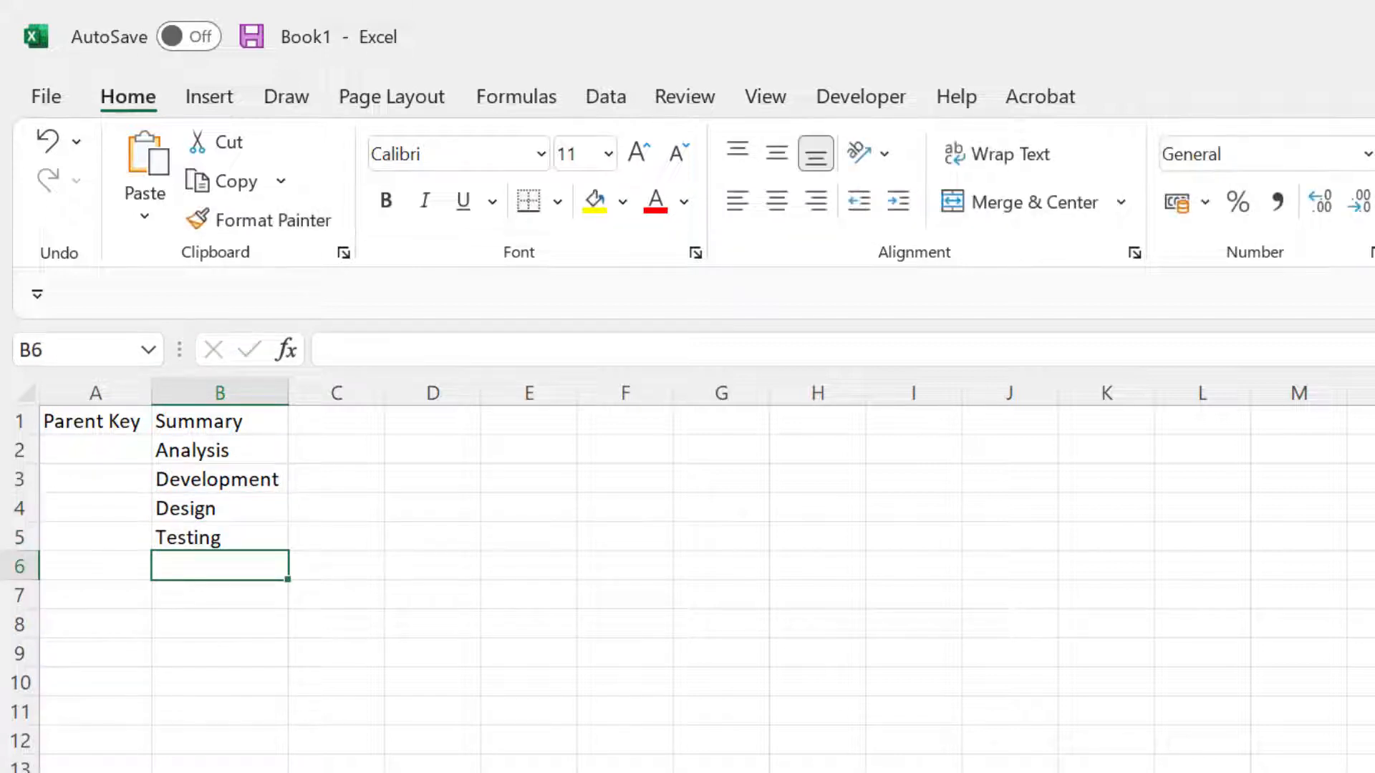
text(Review)
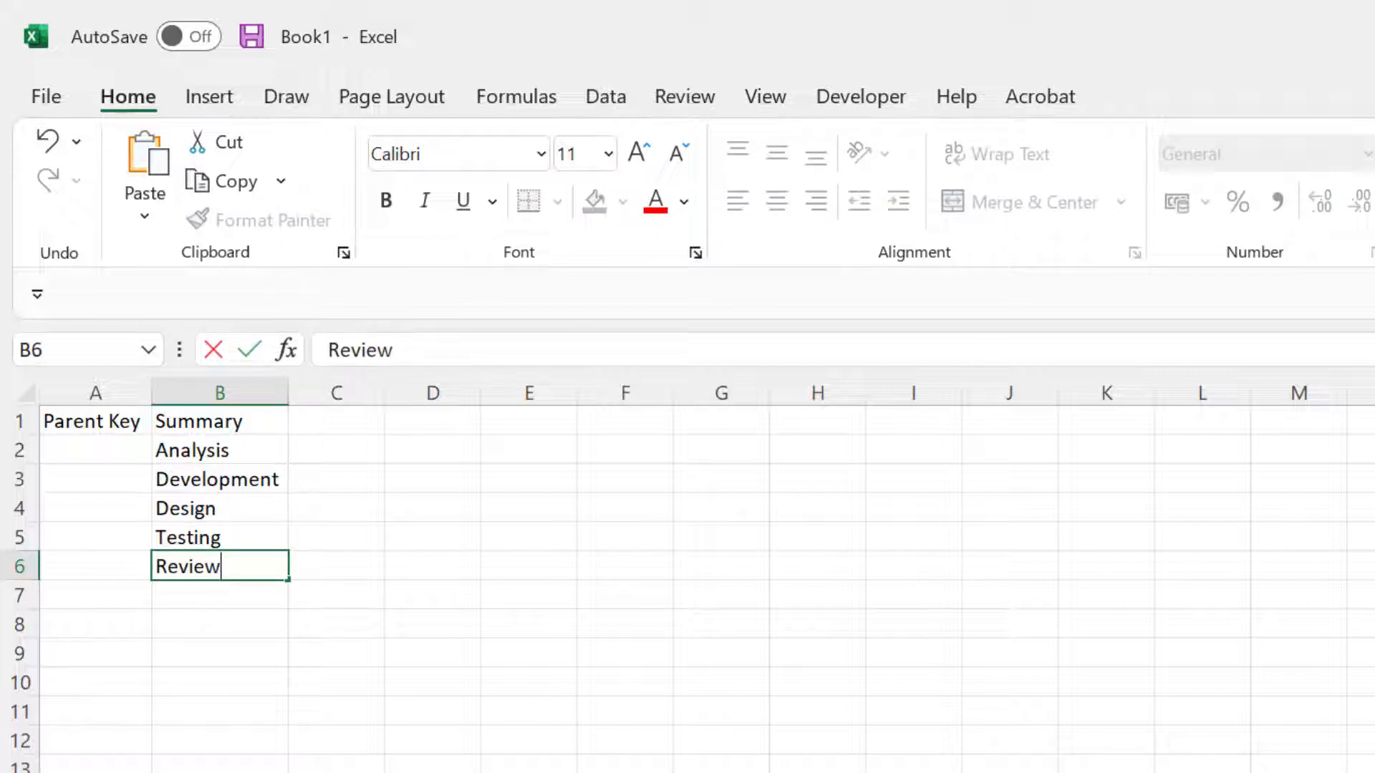
key(Return)
text(Done)
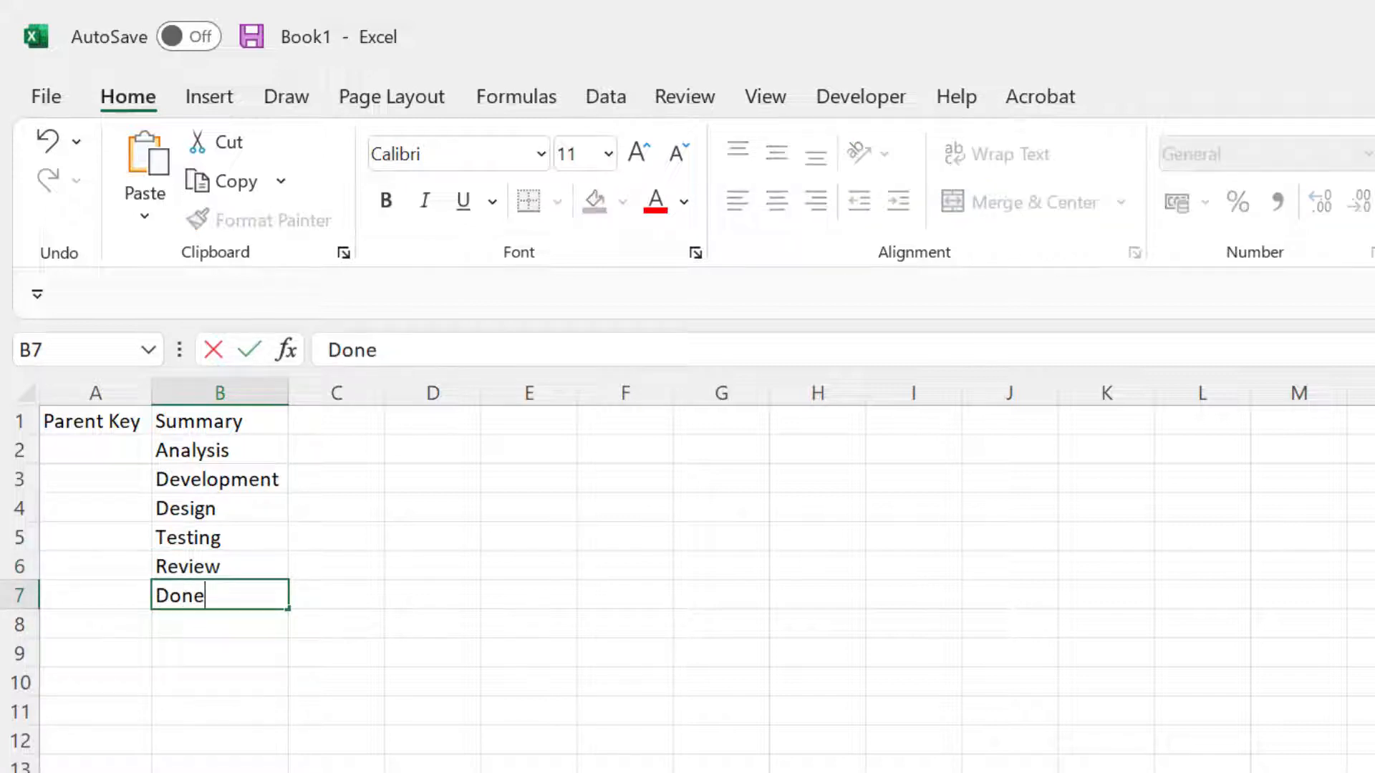
key(Return)
key(Up)
key(Delete)
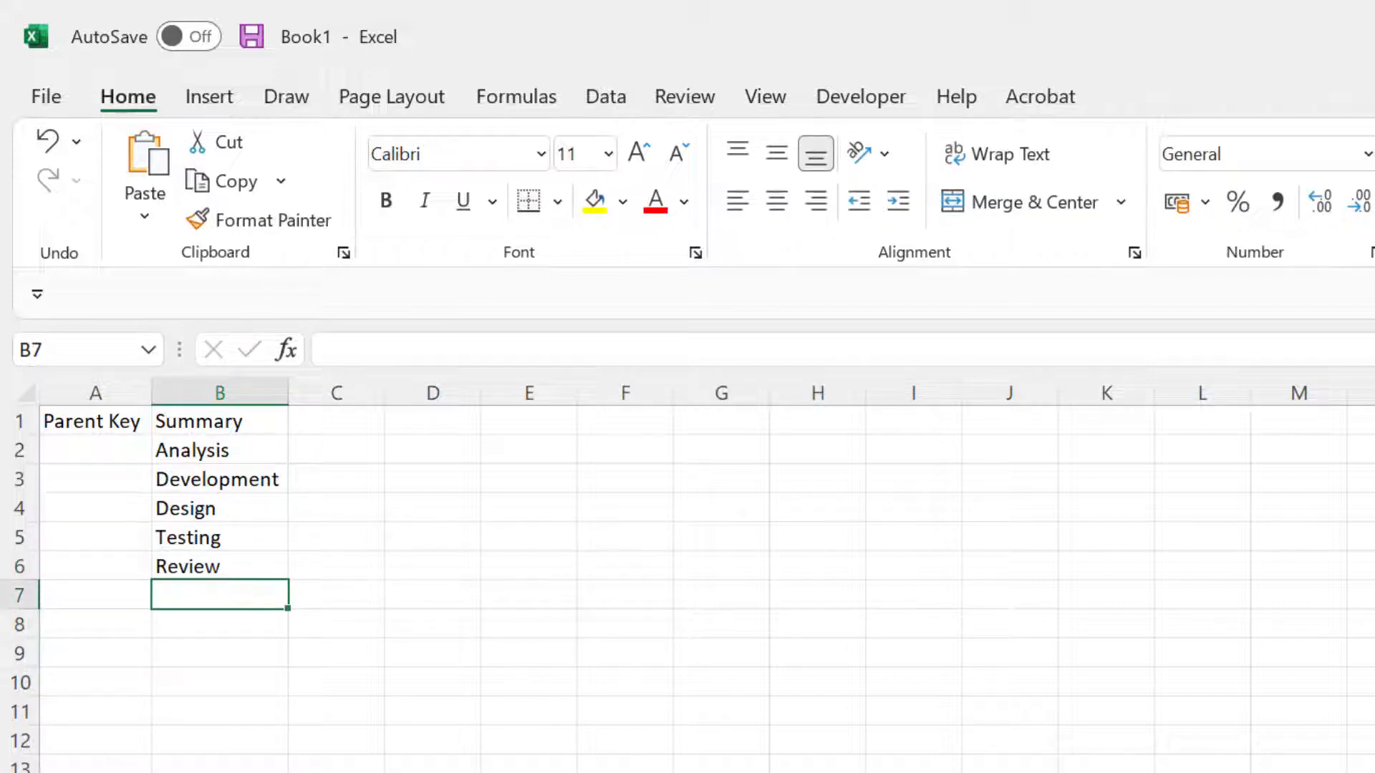
Step: Copy the five sub-task names in B2:B6 and paste them starting at B8, leaving one blank row between blocks
key(Up)
key(shift+Up)
key(shift+Up)
key(shift+Up)
key(shift+Up)
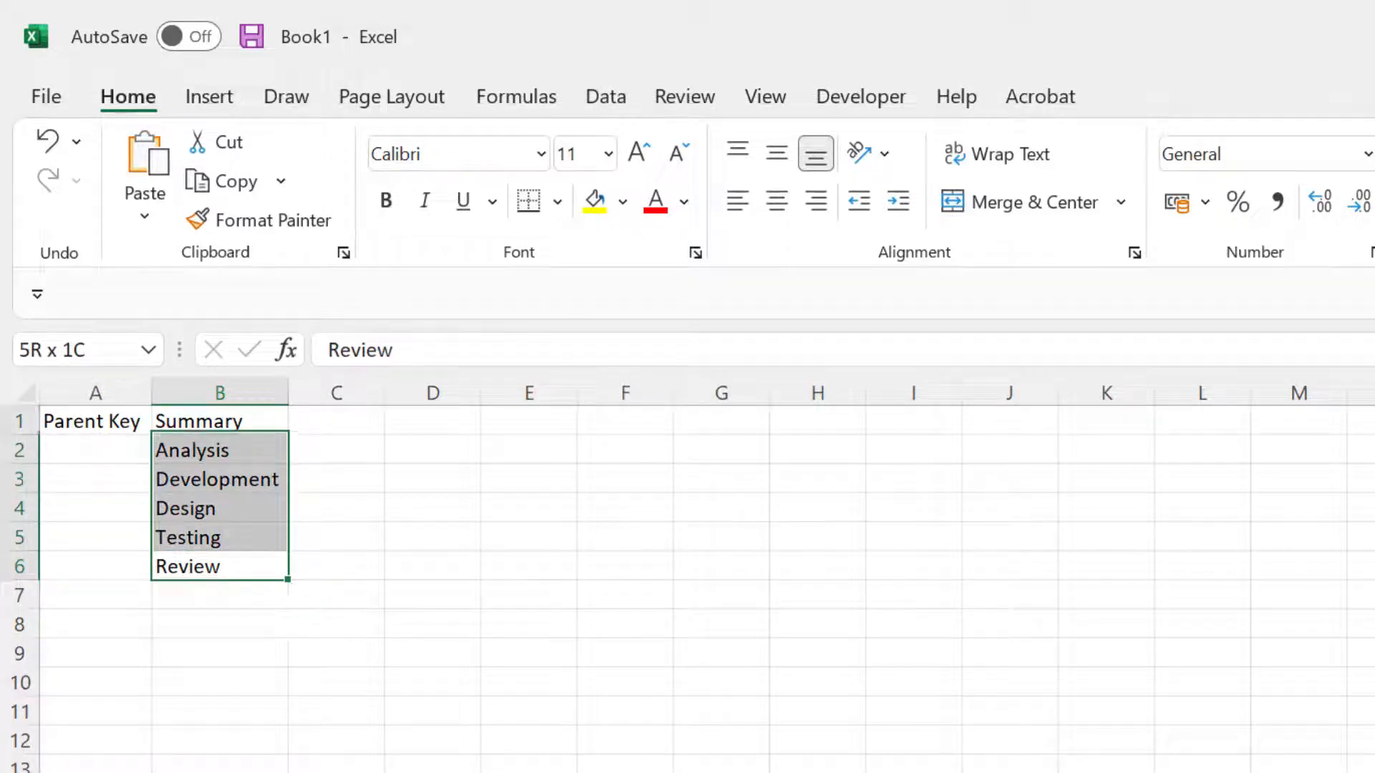
key(ctrl+c)
key(Down)
key(Down)
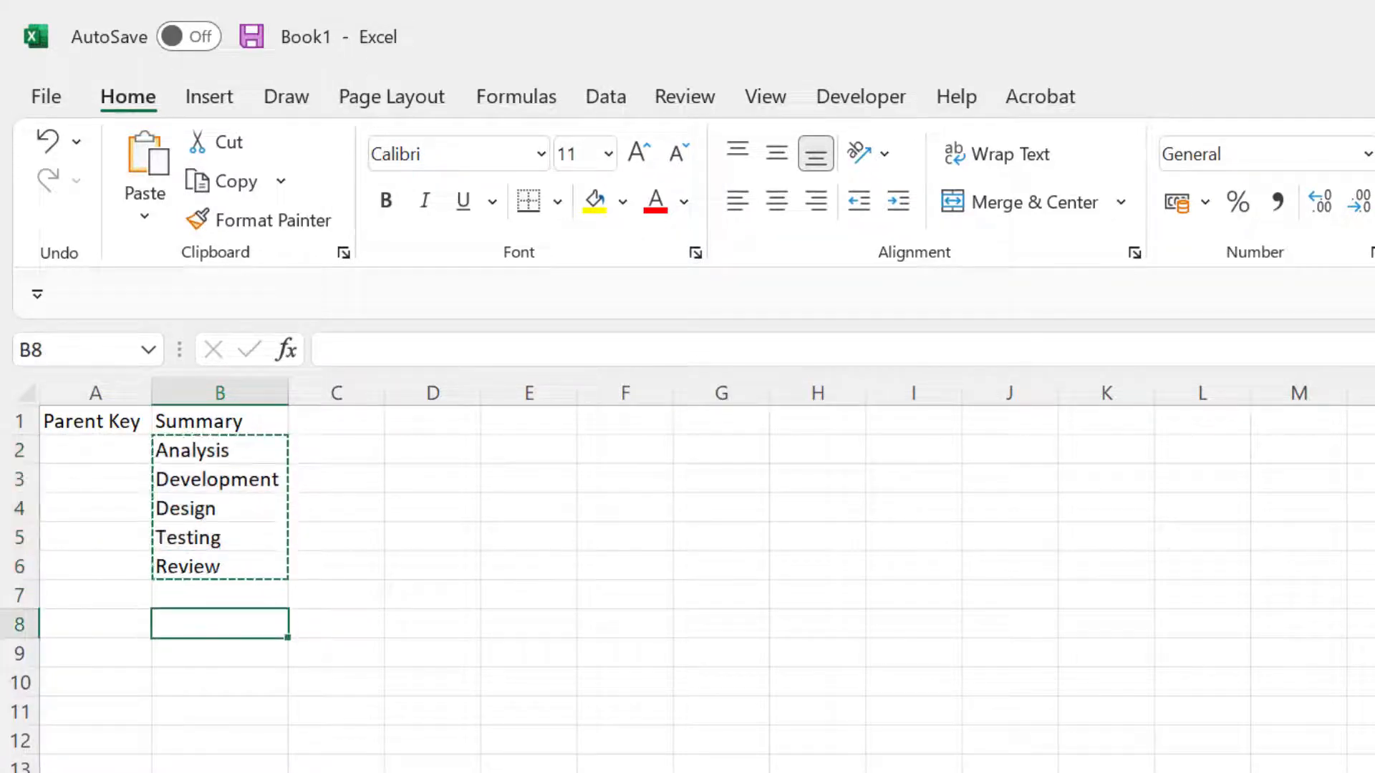
key(ctrl+v)
Step: Paste the same five sub-task names again starting at B14 and B20, with one blank row between blocks
key(Down)
key(Down)
key(Down)
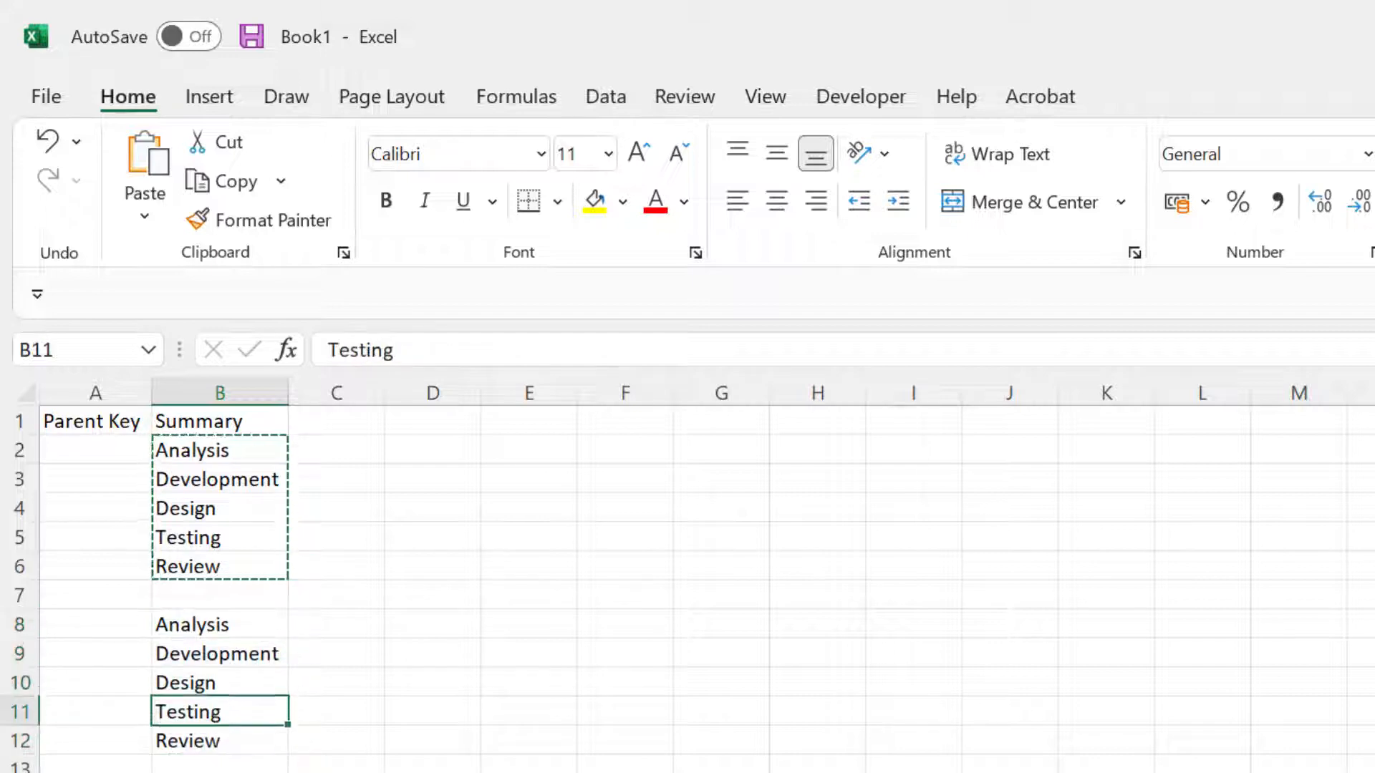
key(Down)
key(Down)
key(Down)
key(ctrl+v)
key(Down)
key(Down)
key(Down)
key(Down)
key(Down)
key(Down)
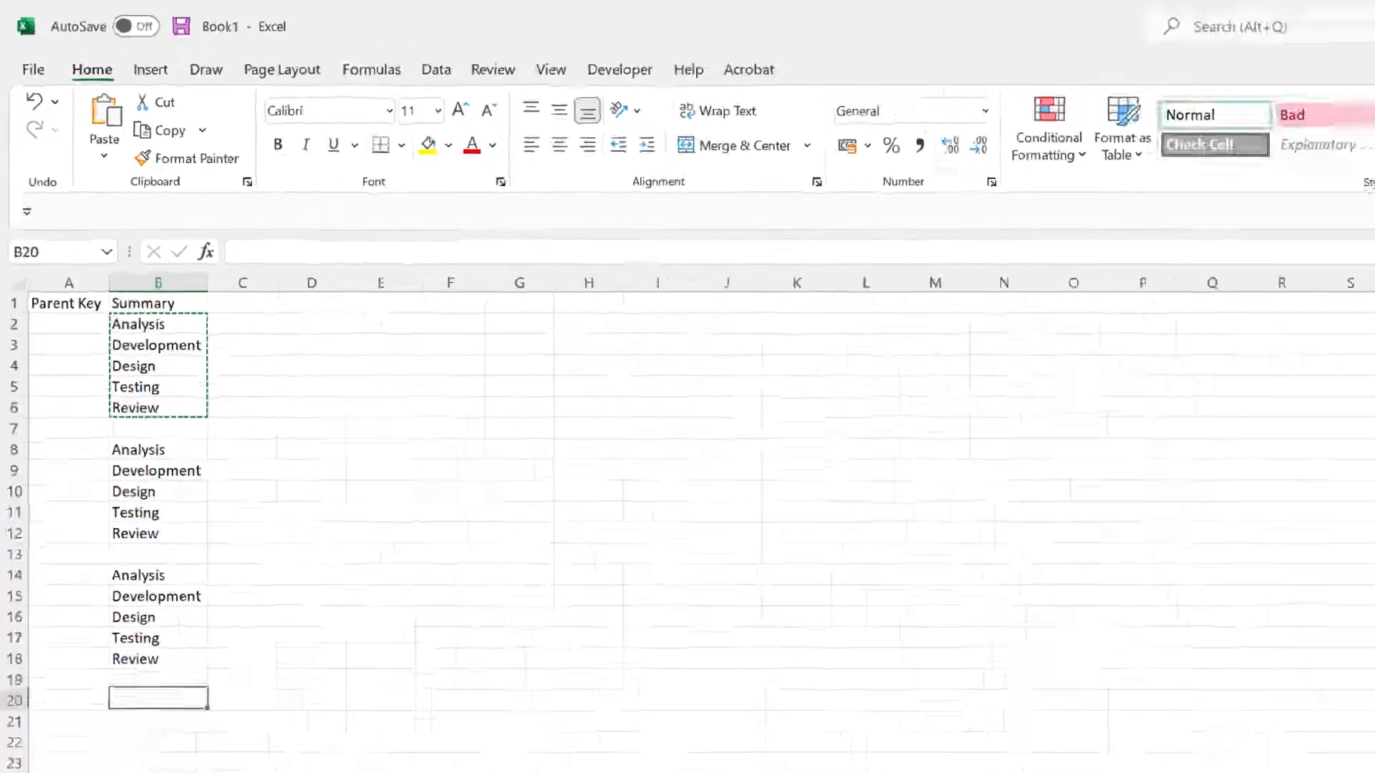
key(ctrl+v)
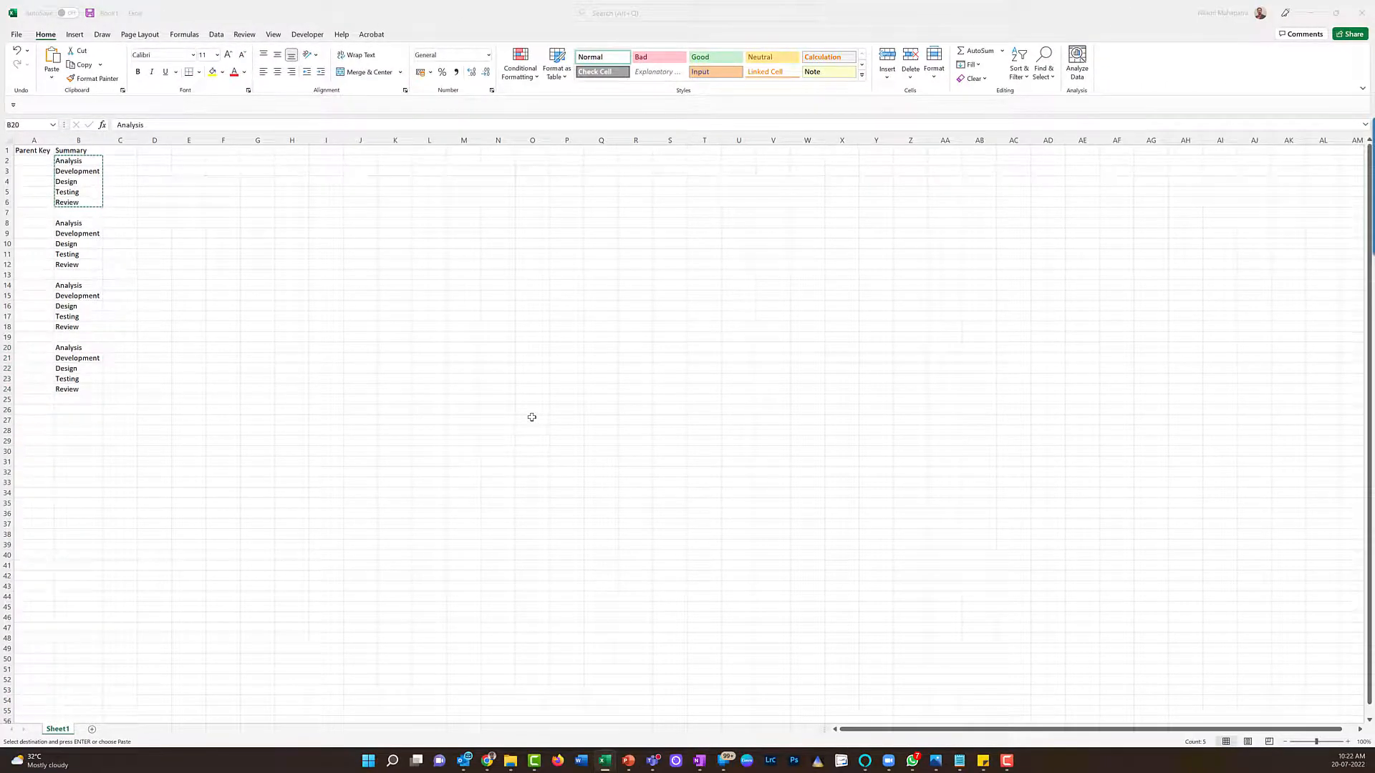
Step: Check the sprint's stories in Jira, and back in Excel copy the block B20:B24 to B26 and B32
key(alt+Tab)
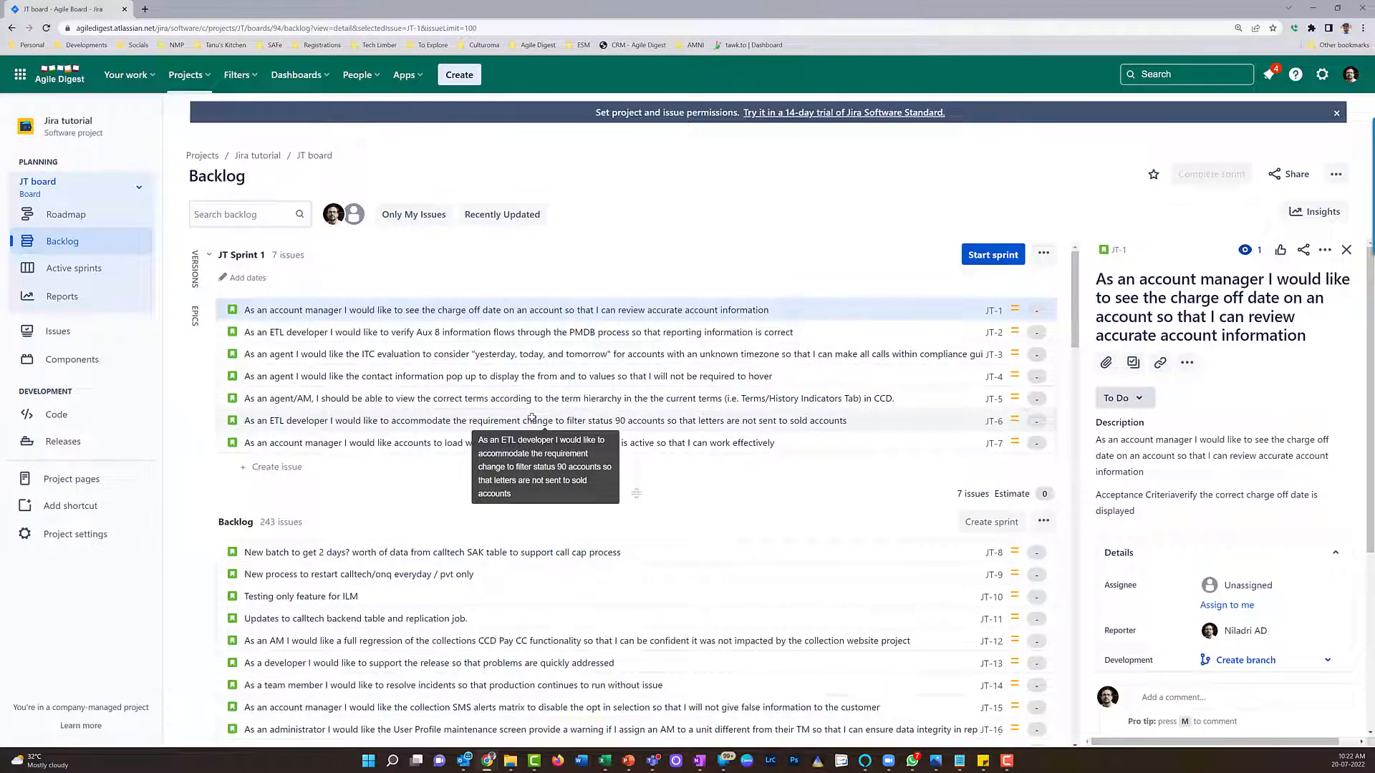
key(alt+Tab)
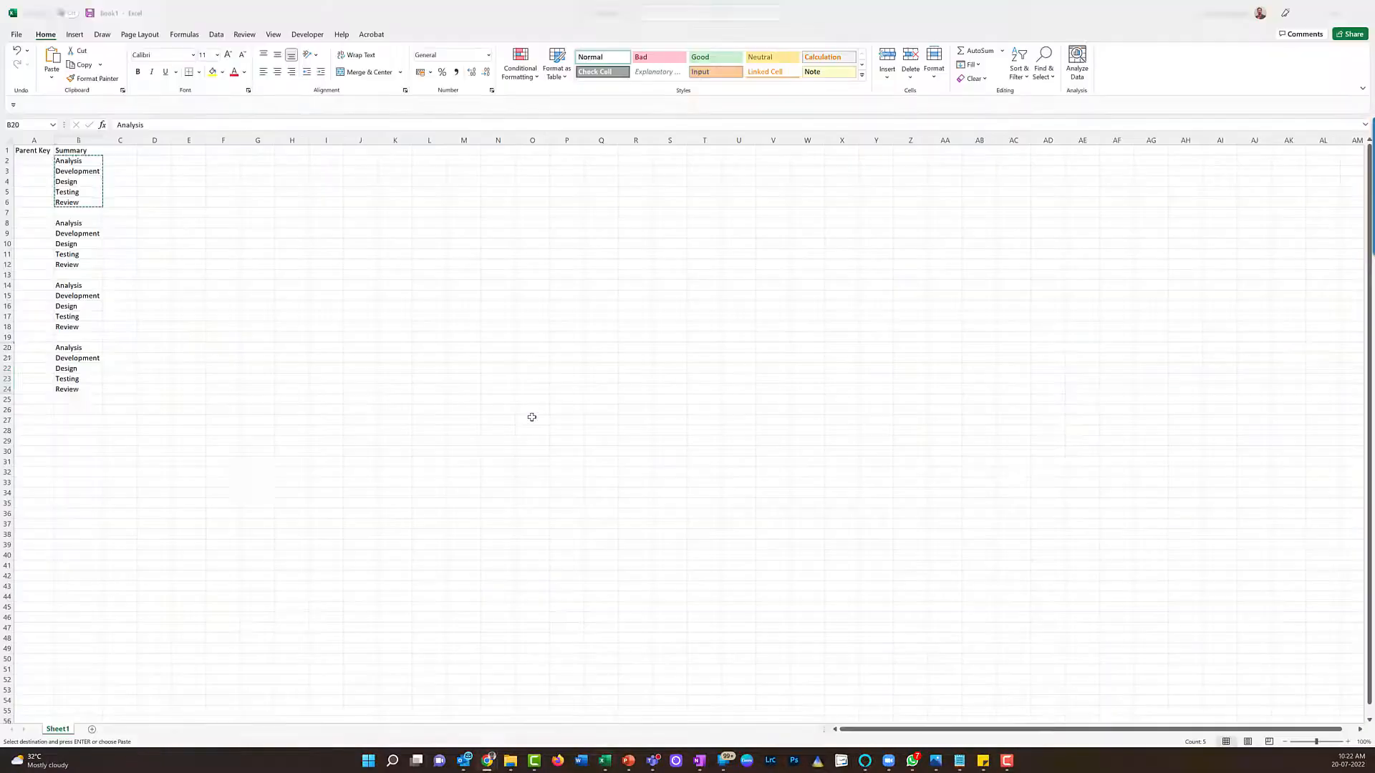
key(ctrl+c)
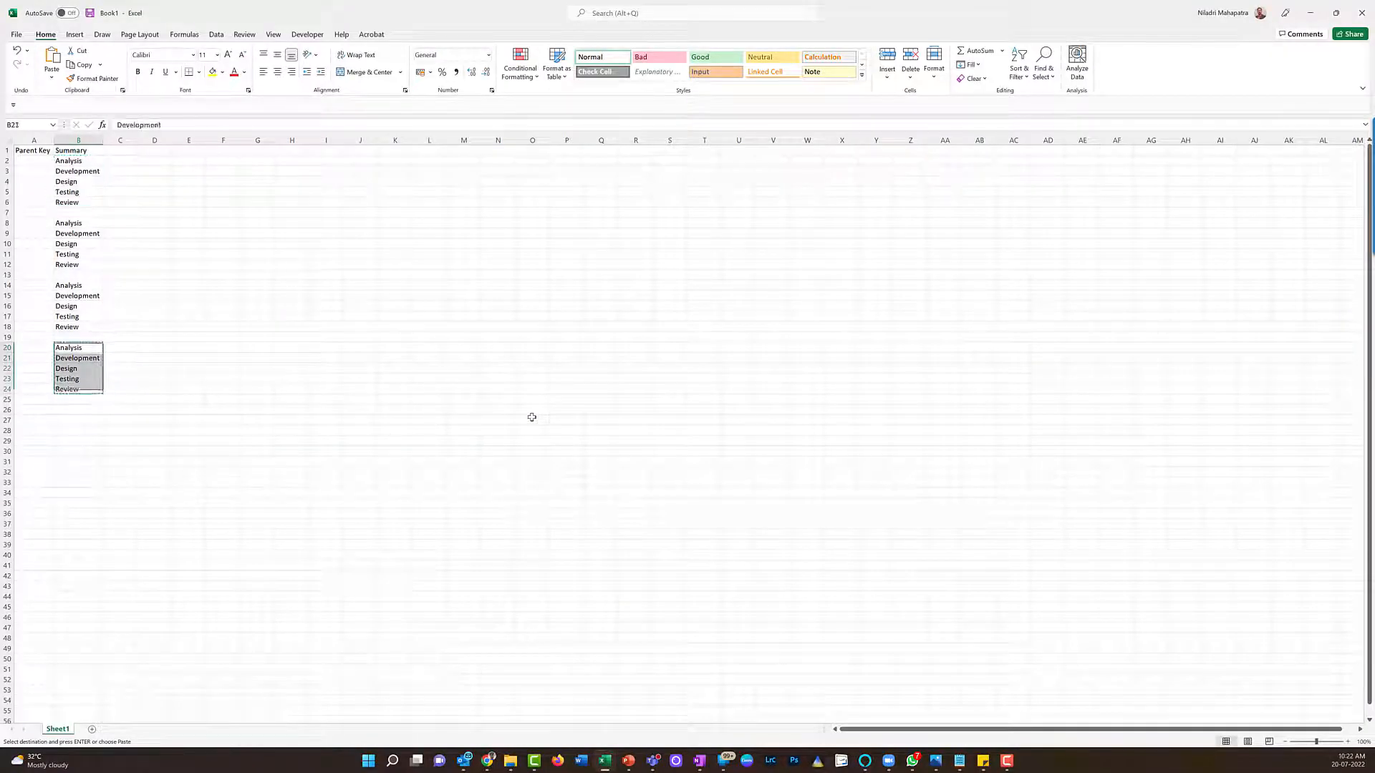
key(Down)
key(Down)
key(Down)
key(Down)
key(Down)
key(Down)
key(ctrl+v)
key(Down)
key(Down)
key(Down)
key(Down)
key(Down)
key(Down)
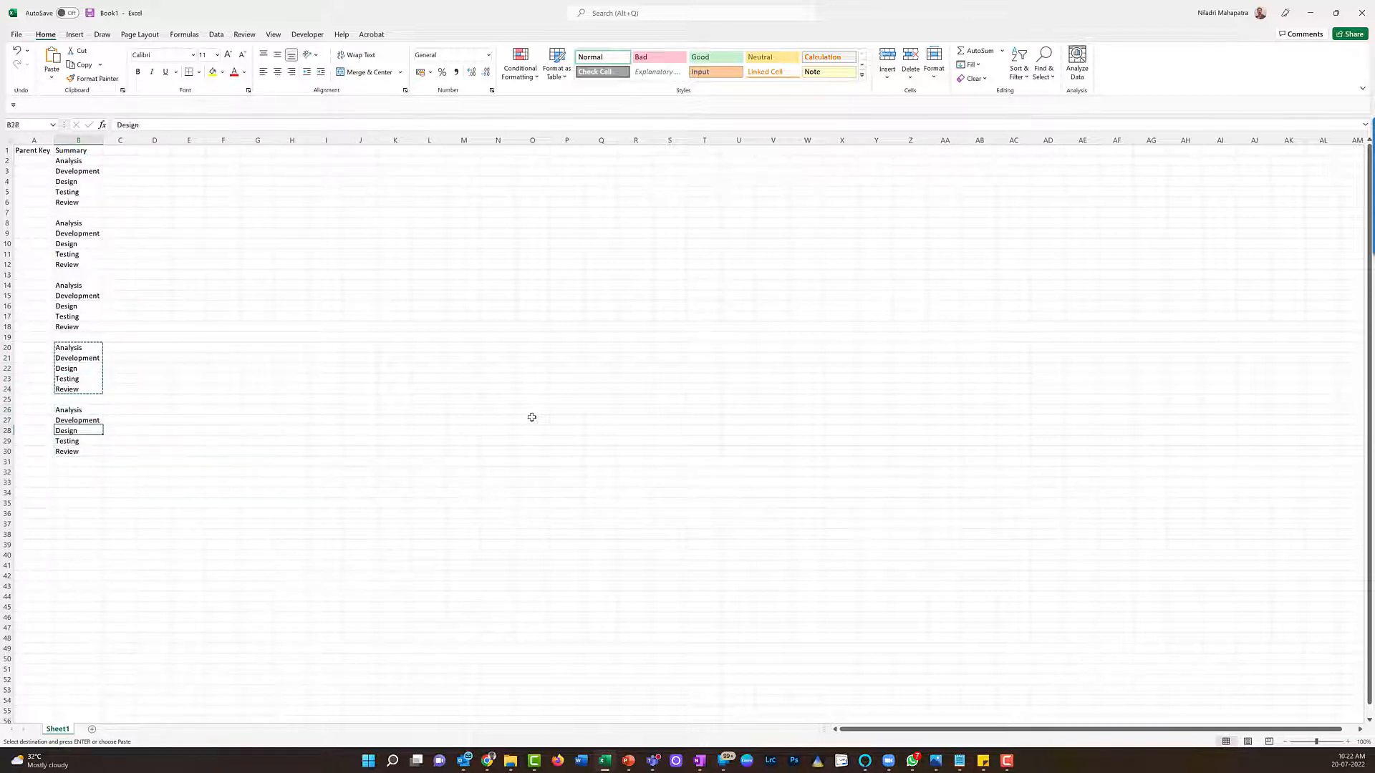
key(ctrl+v)
key(Escape)
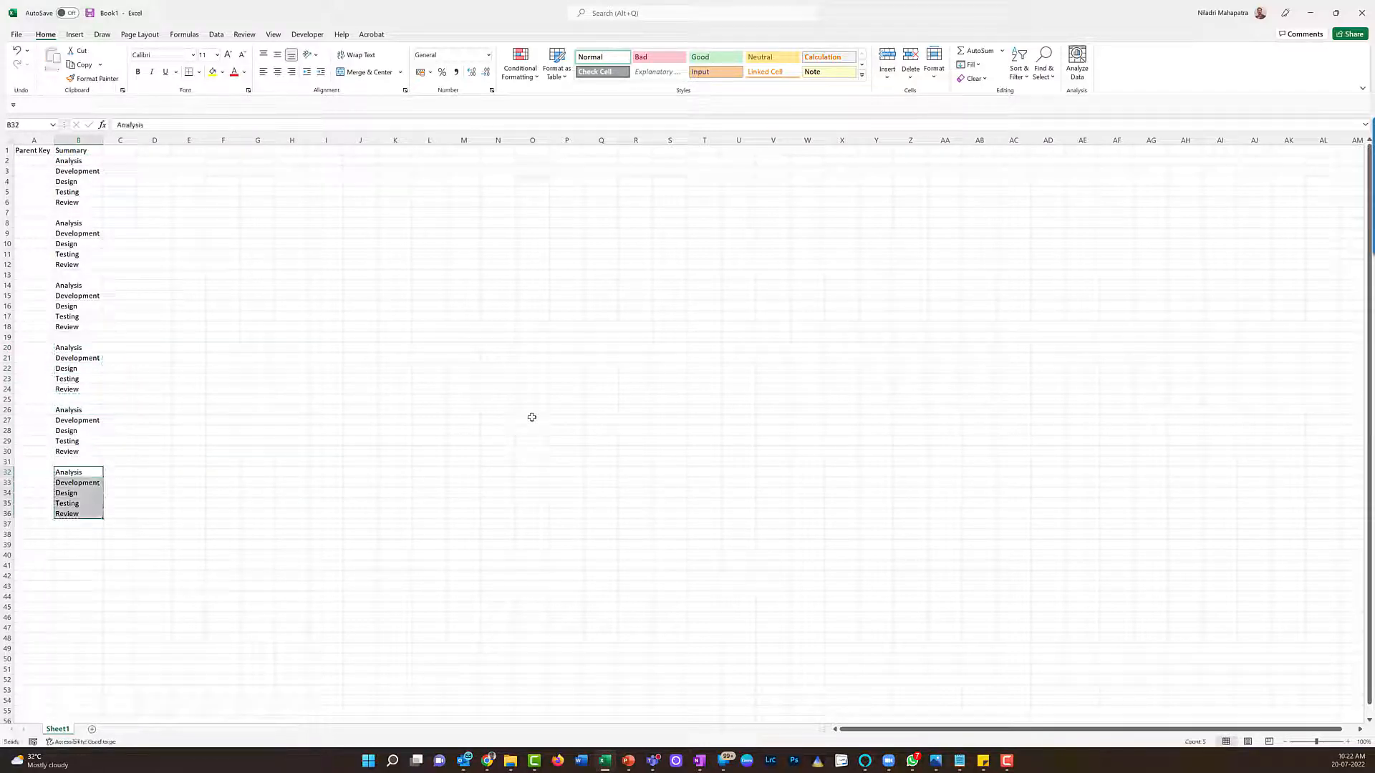
Step: Check the first story's key in Jira, and back in Excel fill A2:A6 under Parent Key with JT-1
click(31, 158)
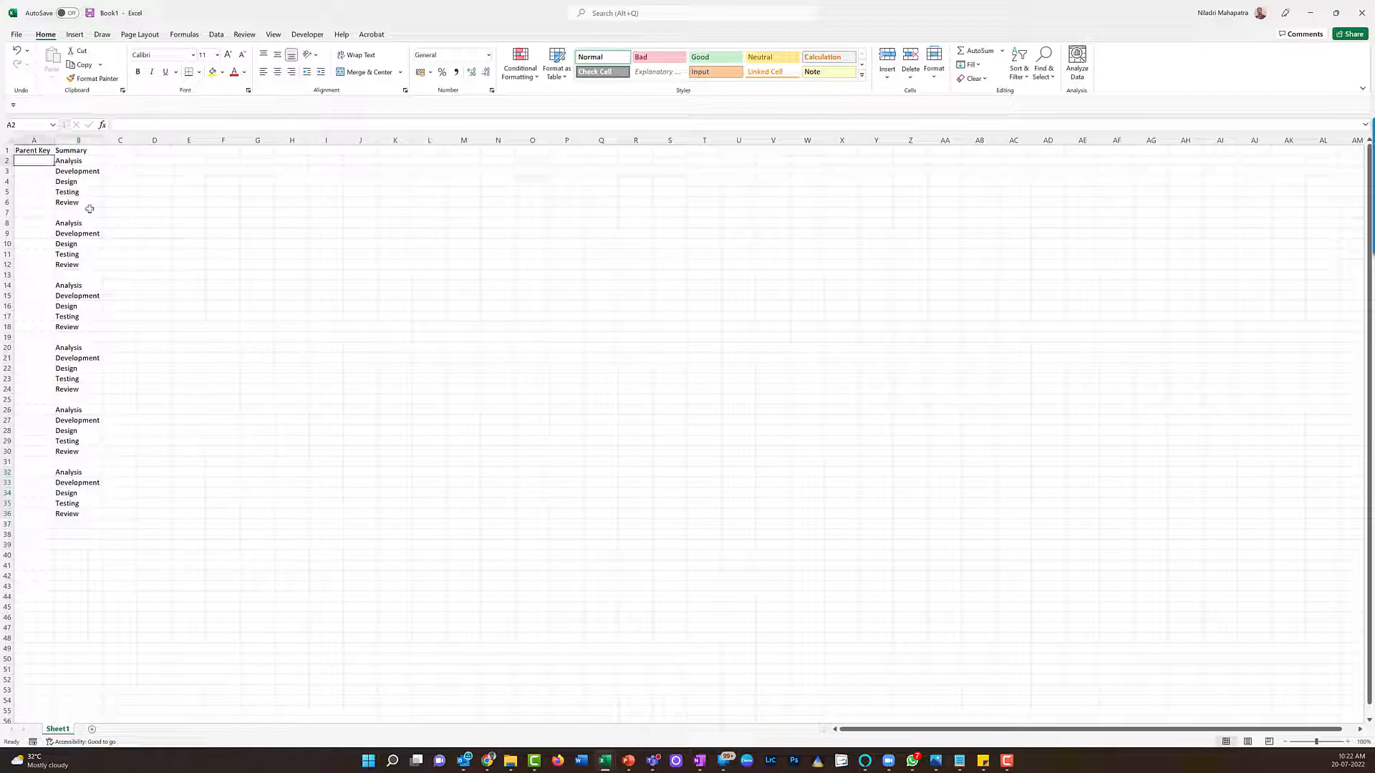
key(alt+Tab)
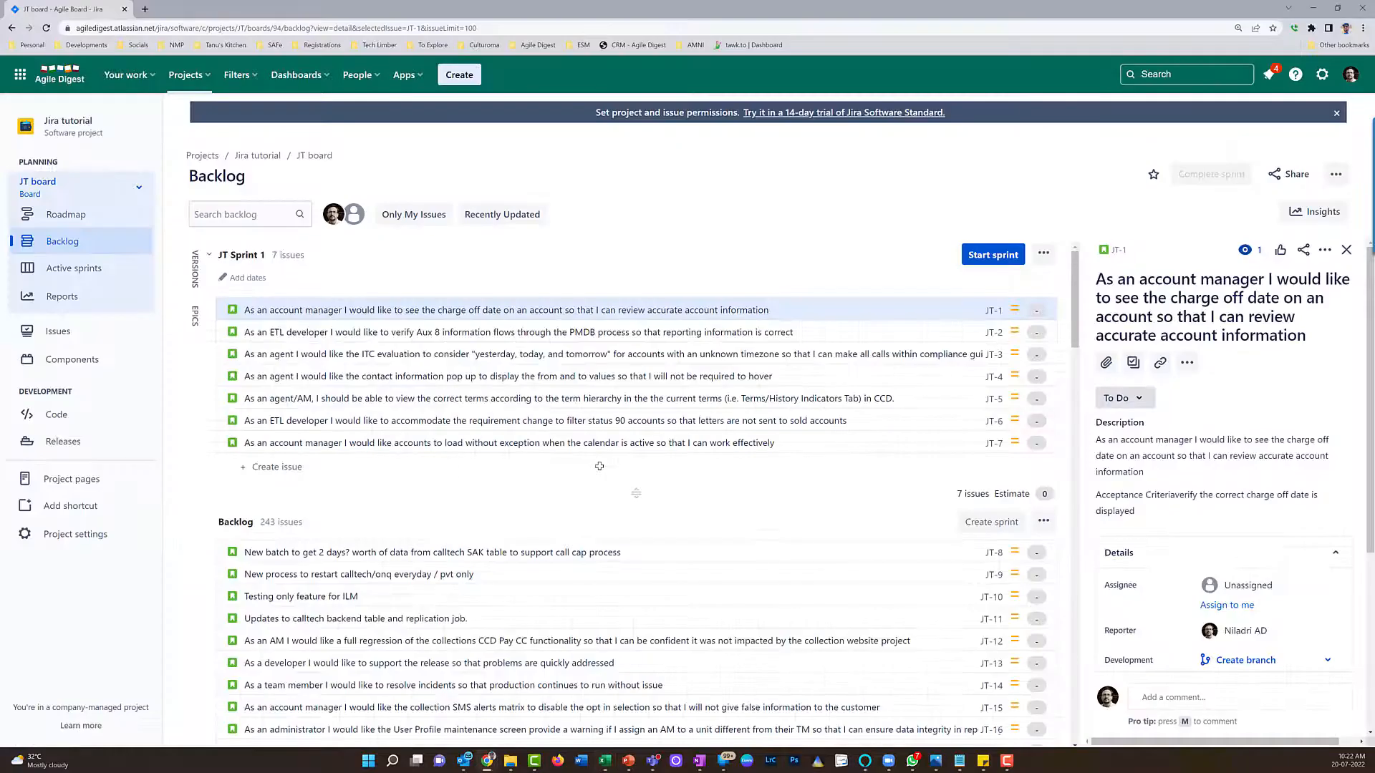
key(alt+Tab)
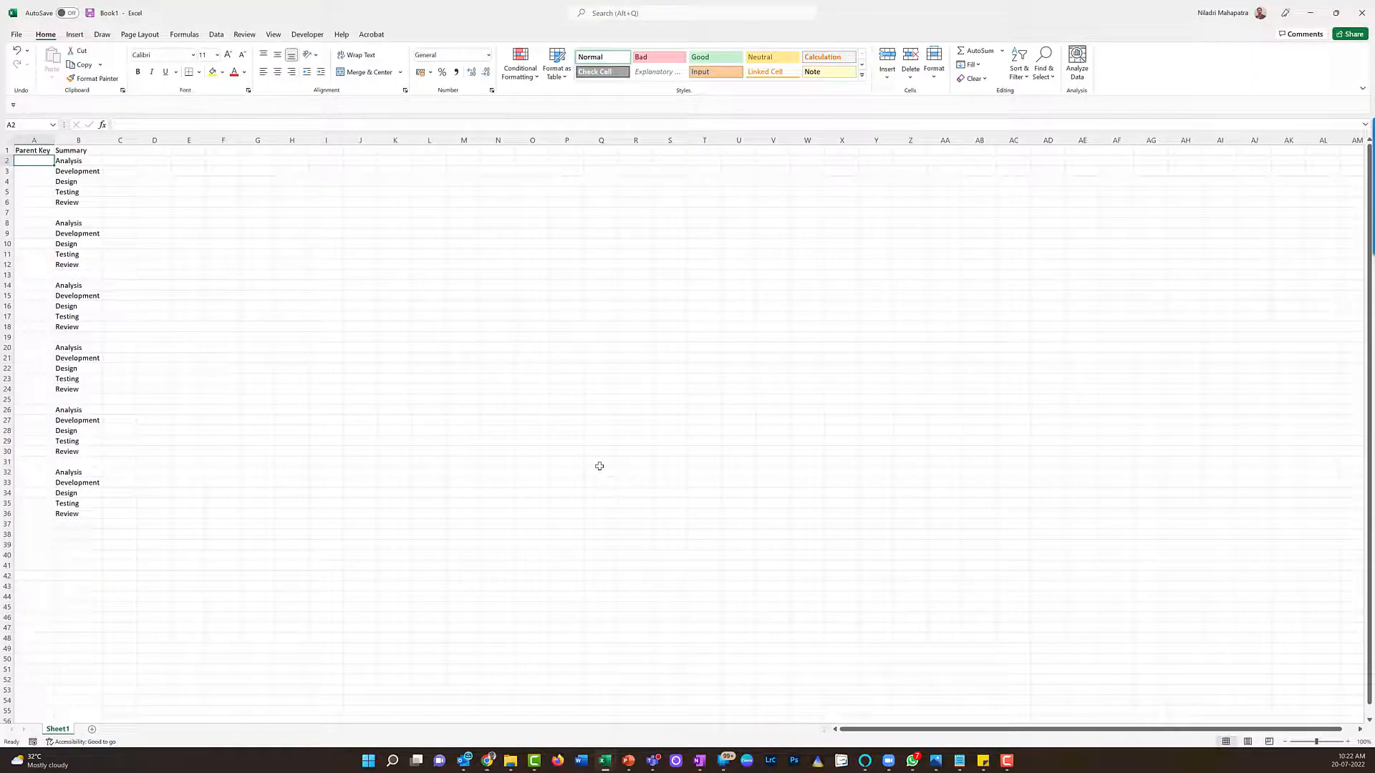
text(JT-1)
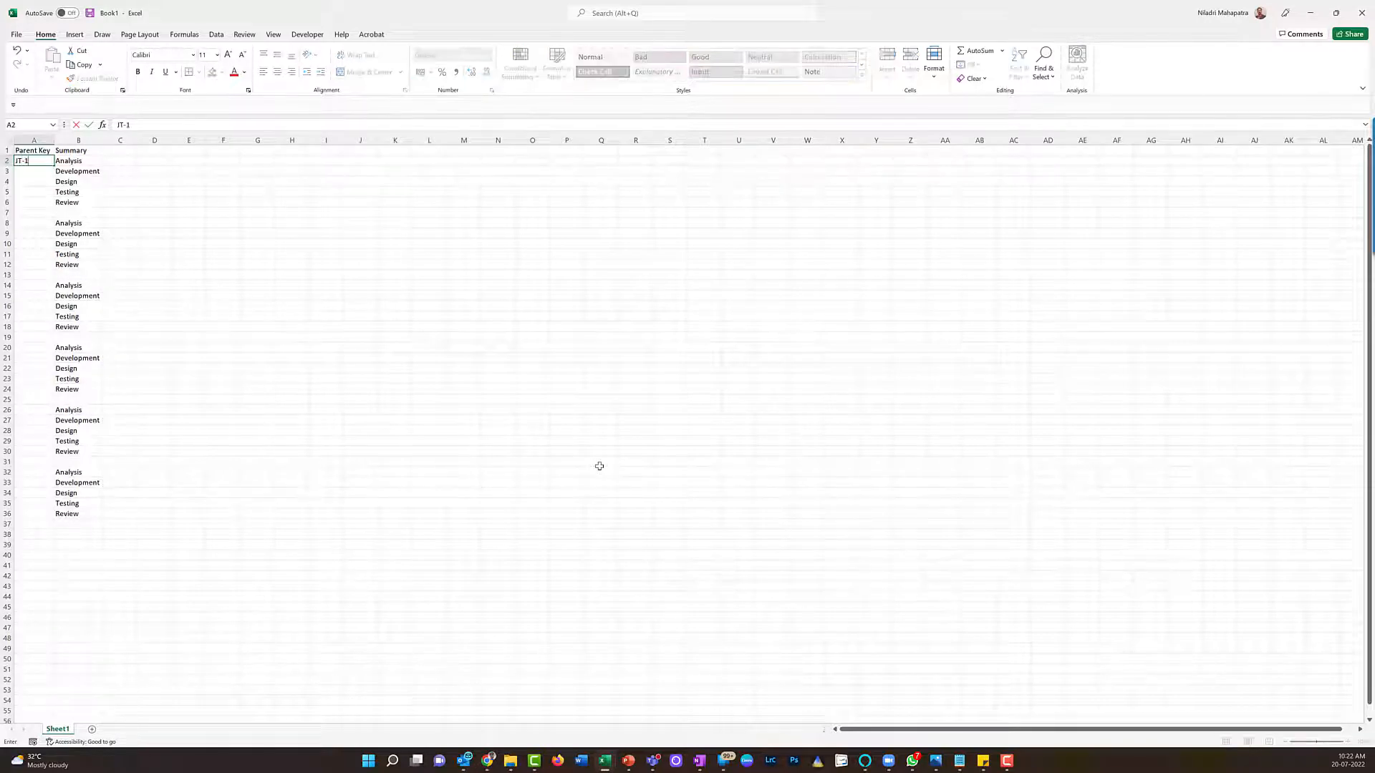
key(ctrl+Return)
key(ctrl+c)
key(Down)
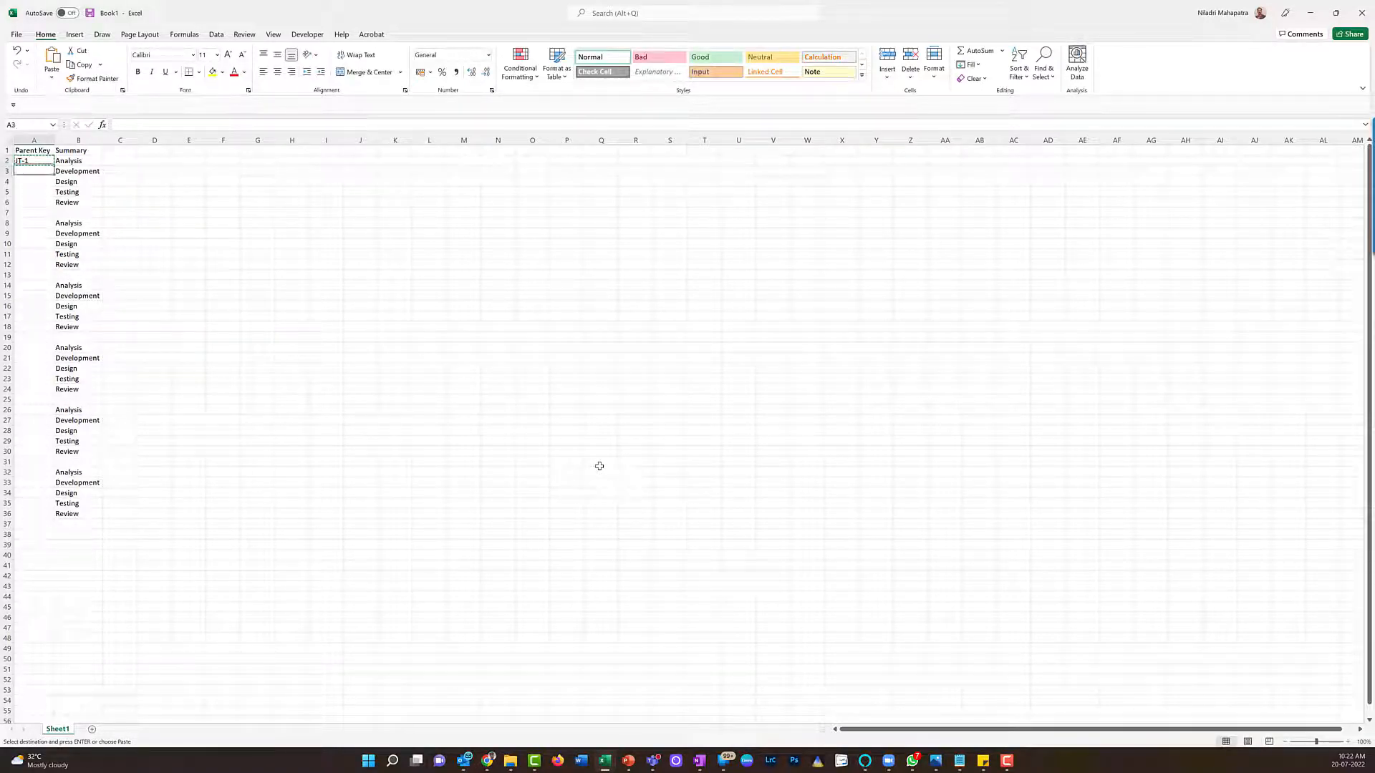
key(shift+Down)
key(shift+Down)
key(shift+Down)
key(Return)
Step: Copy the parent key to A8:A12 beside the second sub-task block and change all five cells to JT-2
key(ctrl+c)
key(Down)
key(Down)
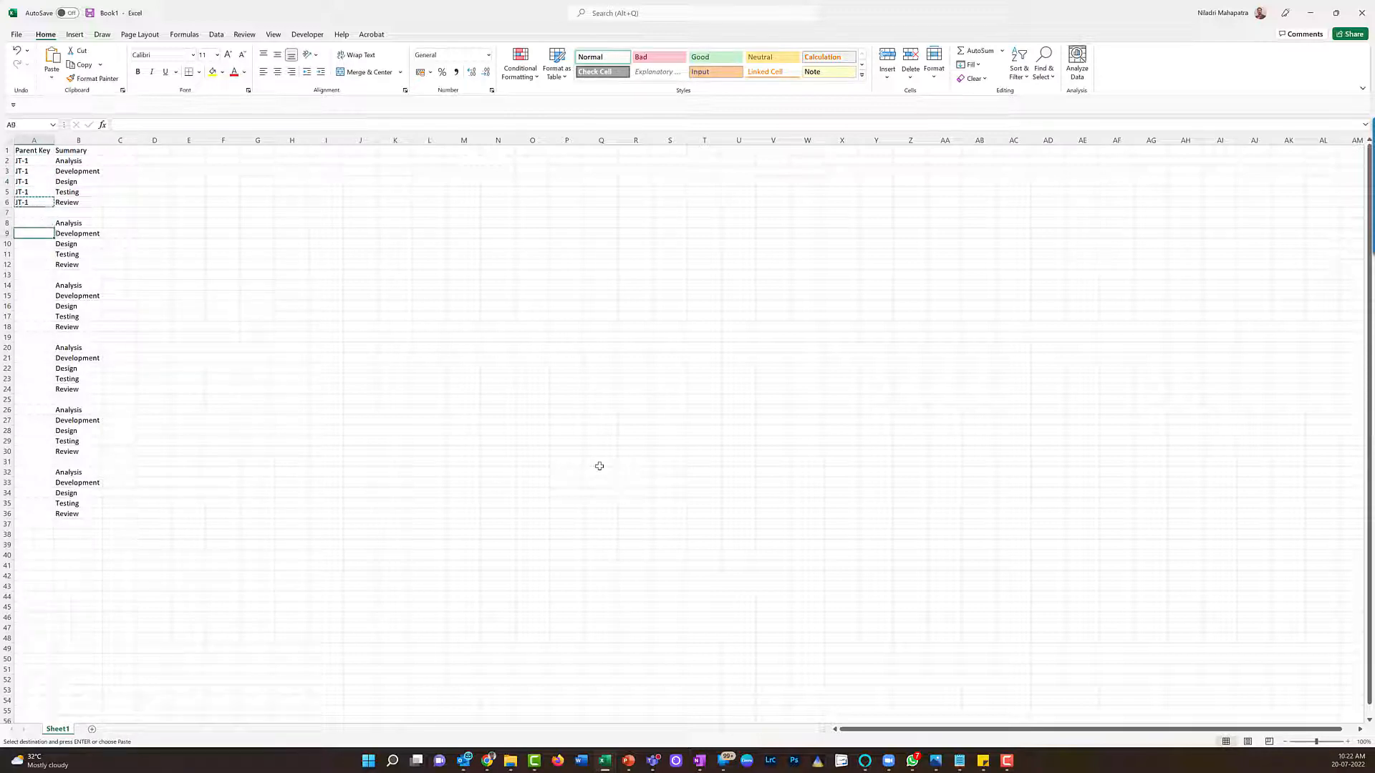
key(shift+Down)
key(shift+Down)
key(shift+Down)
key(shift+Down)
key(shift+Down)
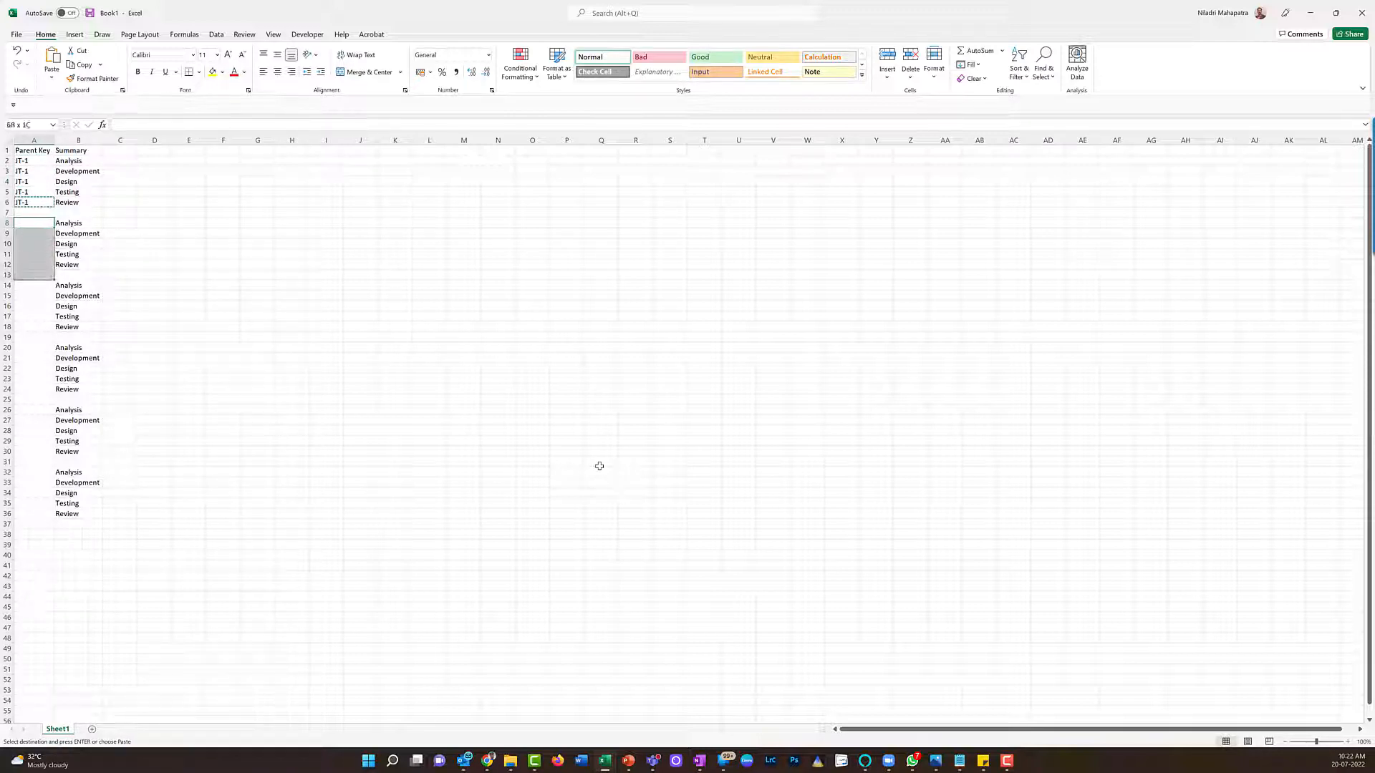
key(shift+Up)
key(ctrl+v)
key(F2)
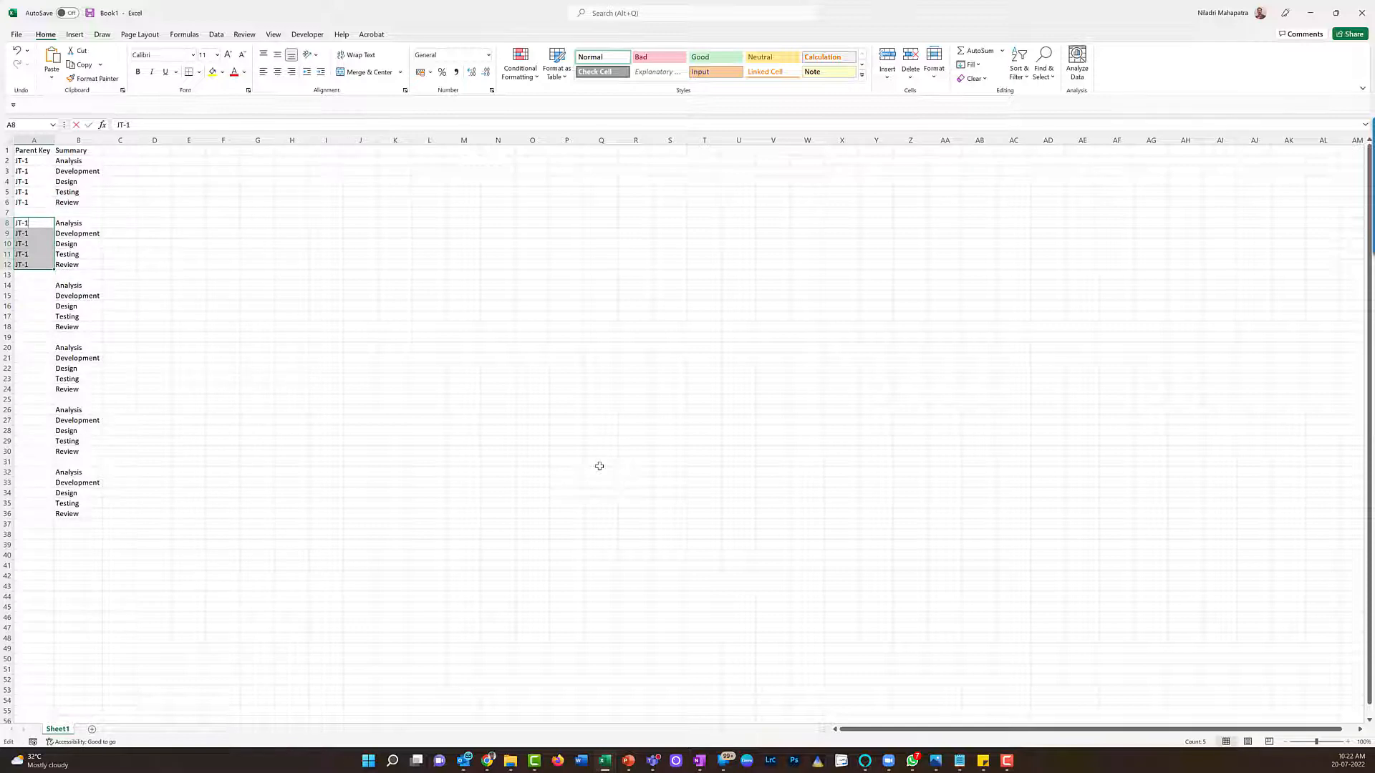
text(2)
key(ctrl+Return)
Step: Copy the JT-2 keys to A14:A18 beside the third sub-task block and change them all to JT-3
key(ctrl+c)
key(Down)
key(Down)
key(Down)
key(Down)
key(Down)
key(Down)
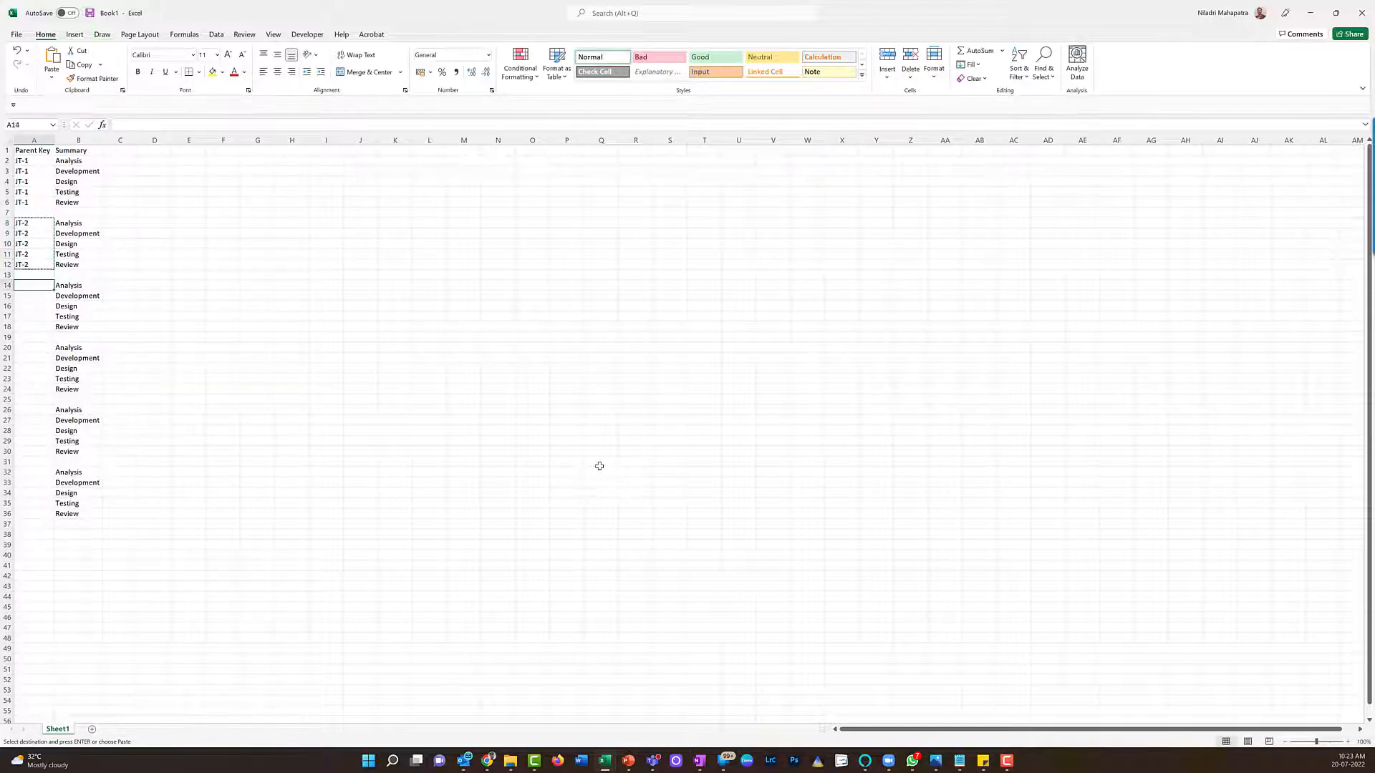
scroll(599, 466, down, 4)
key(ctrl+v)
key(F2)
key(BackSpace)
text(3)
key(ctrl+Return)
Step: Copy the JT-3 keys to A20:A24 beside the fourth sub-task block and change them all to JT-4
key(Down)
key(Down)
key(Down)
key(Down)
key(Down)
key(Down)
key(Up)
key(Up)
key(shift+Up)
key(shift+Up)
key(shift+Up)
key(shift+Up)
key(ctrl+c)
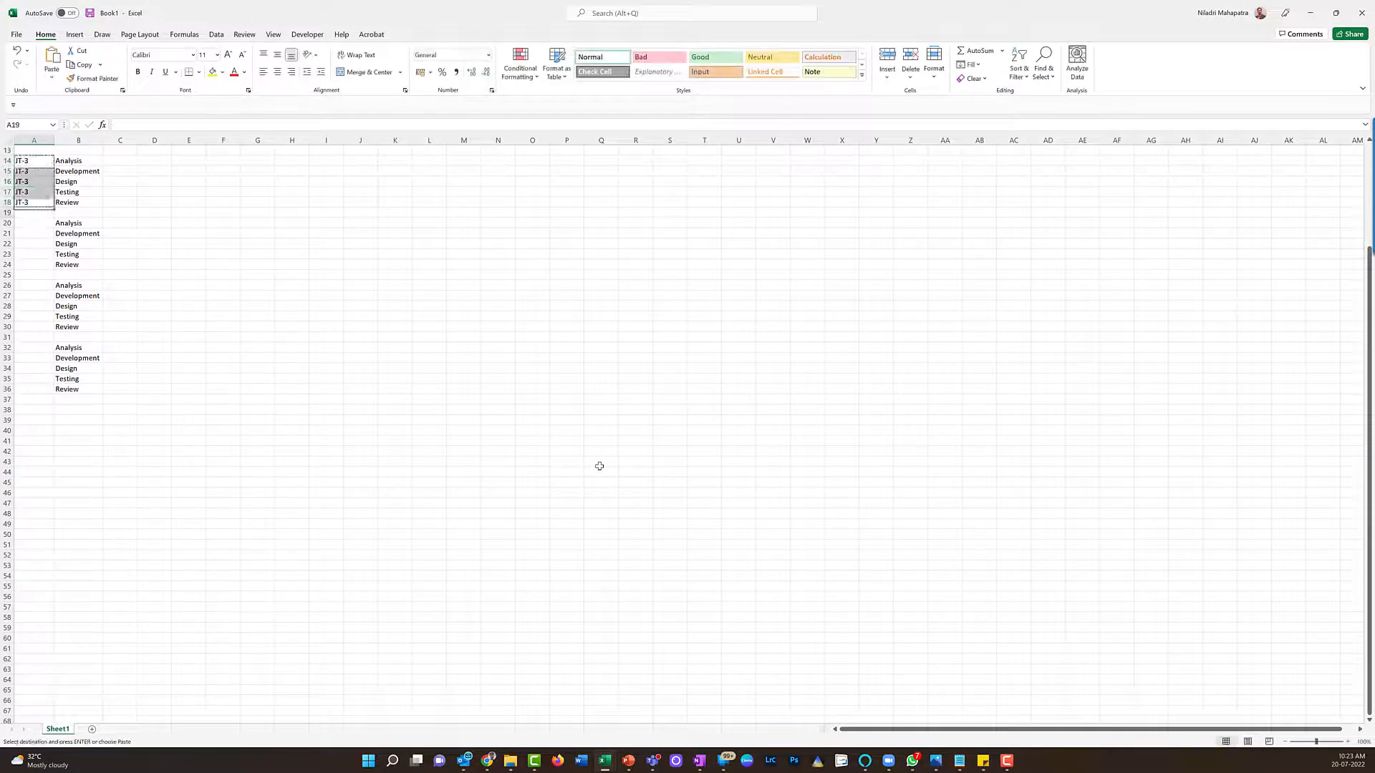
key(Down)
key(Down)
key(ctrl+v)
key(F2)
key(BackSpace)
text(4)
key(ctrl+Return)
Step: Copy the JT-4 keys to A26:A30 beside the fifth sub-task block and change them all to JT-5
key(ctrl+Down)
key(Down)
key(Down)
key(ctrl+Up)
key(ctrl+shift+Up)
key(ctrl+c)
key(Down)
key(Down)
key(ctrl+v)
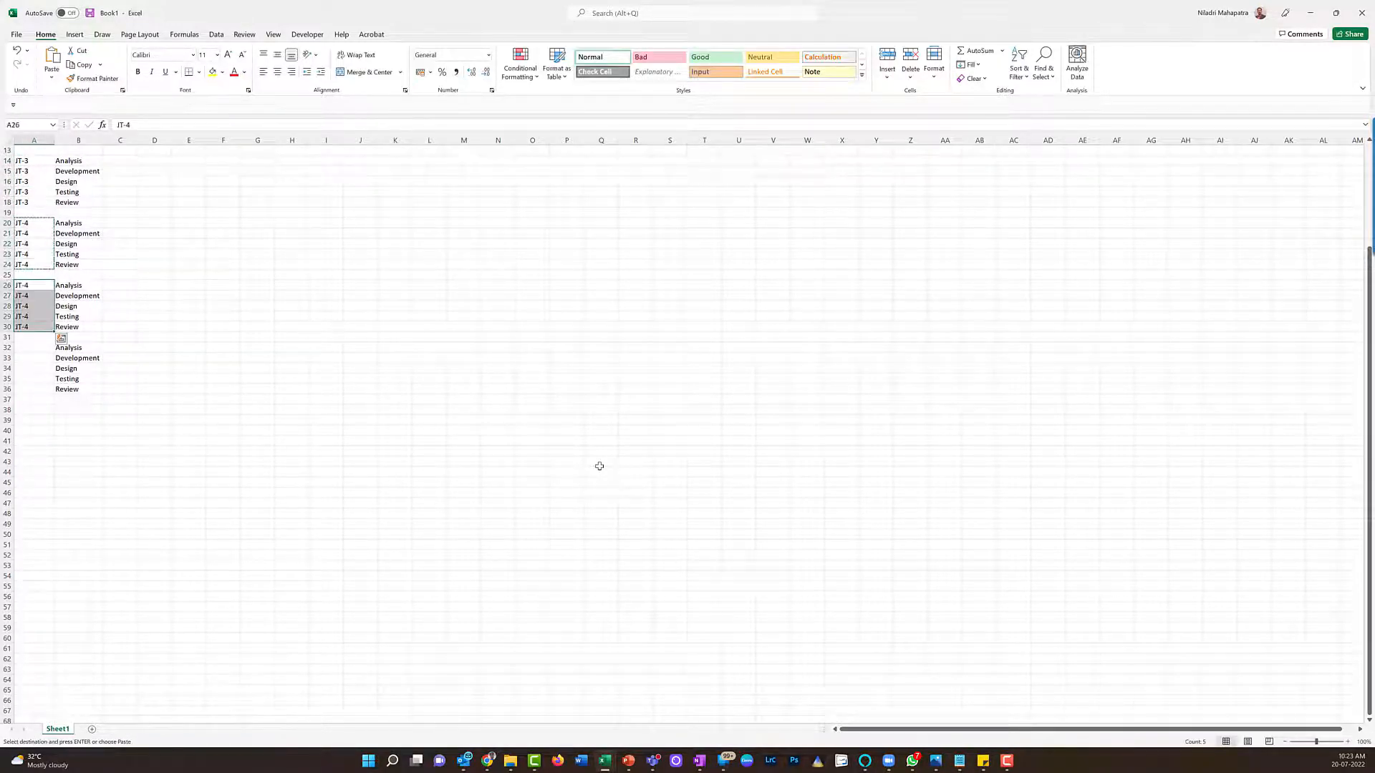
key(F2)
key(BackSpace)
text(5)
key(ctrl+Return)
Step: Copy the JT-5 keys to A32:A36 beside the last sub-task block and change them all to JT-6
key(ctrl+c)
key(Down)
key(Down)
key(ctrl+v)
key(F2)
key(BackSpace)
text(6)
key(ctrl+Return)
key(ctrl+Home)
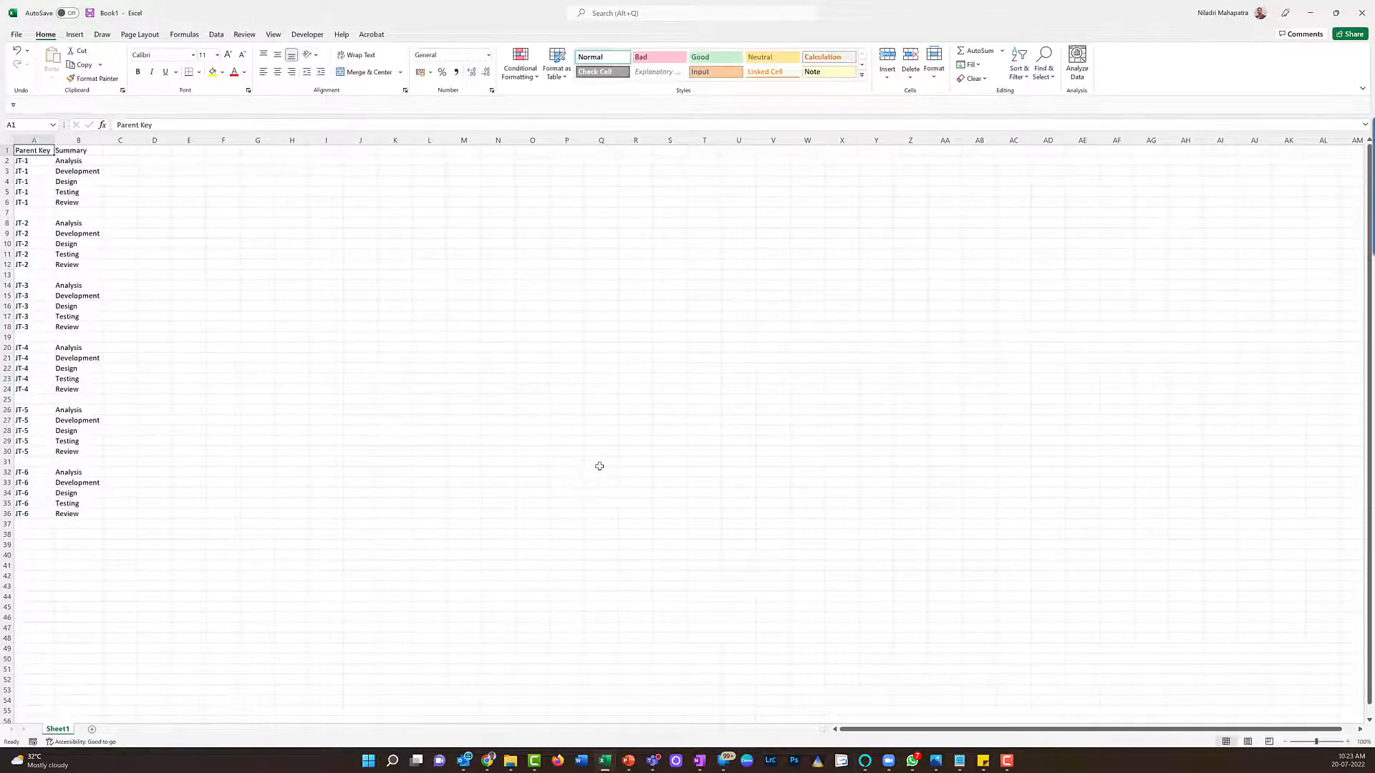
Step: Delete the blank separator rows 7, 13, 19, 25 and 31 so the sub-task list is continuous
click(4, 212)
right_click(4, 212)
key(Escape)
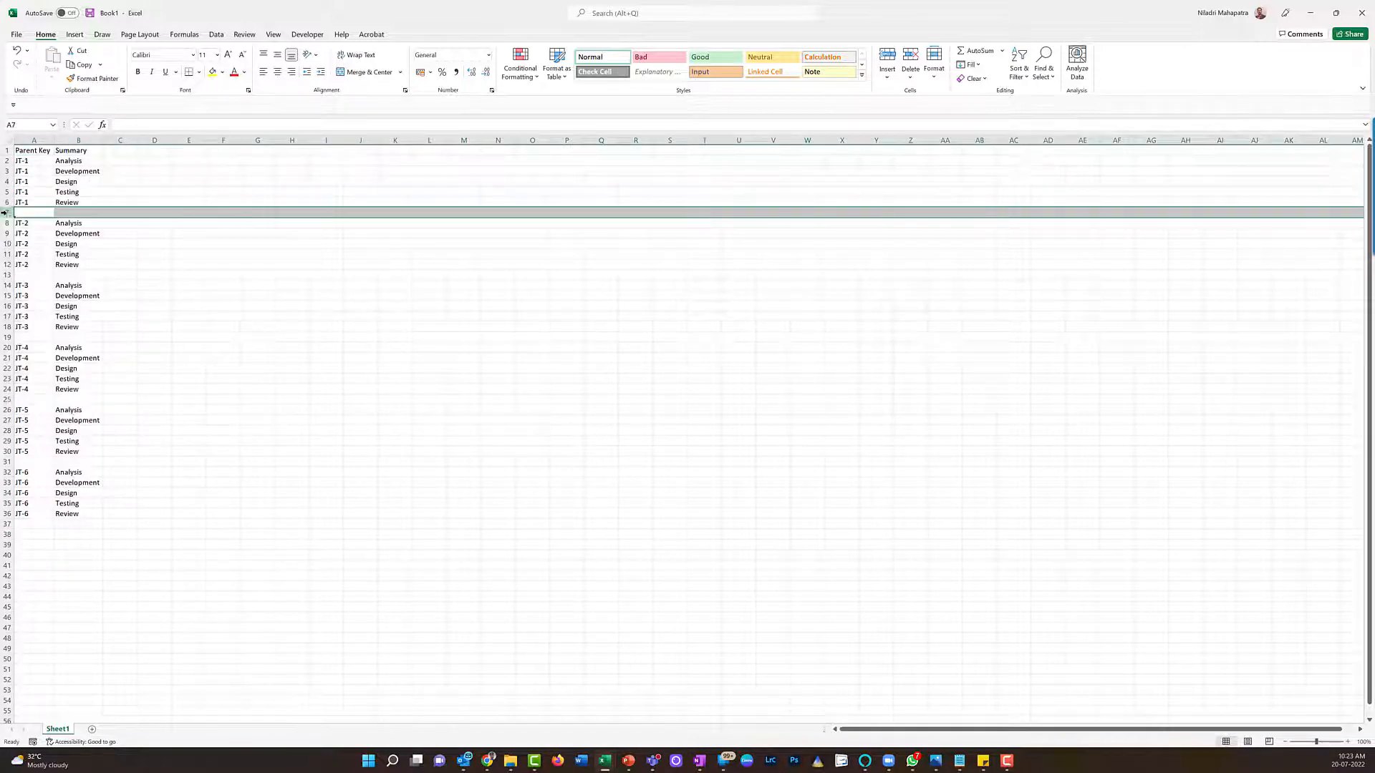
ctrl+click(7, 275)
ctrl+click(4, 337)
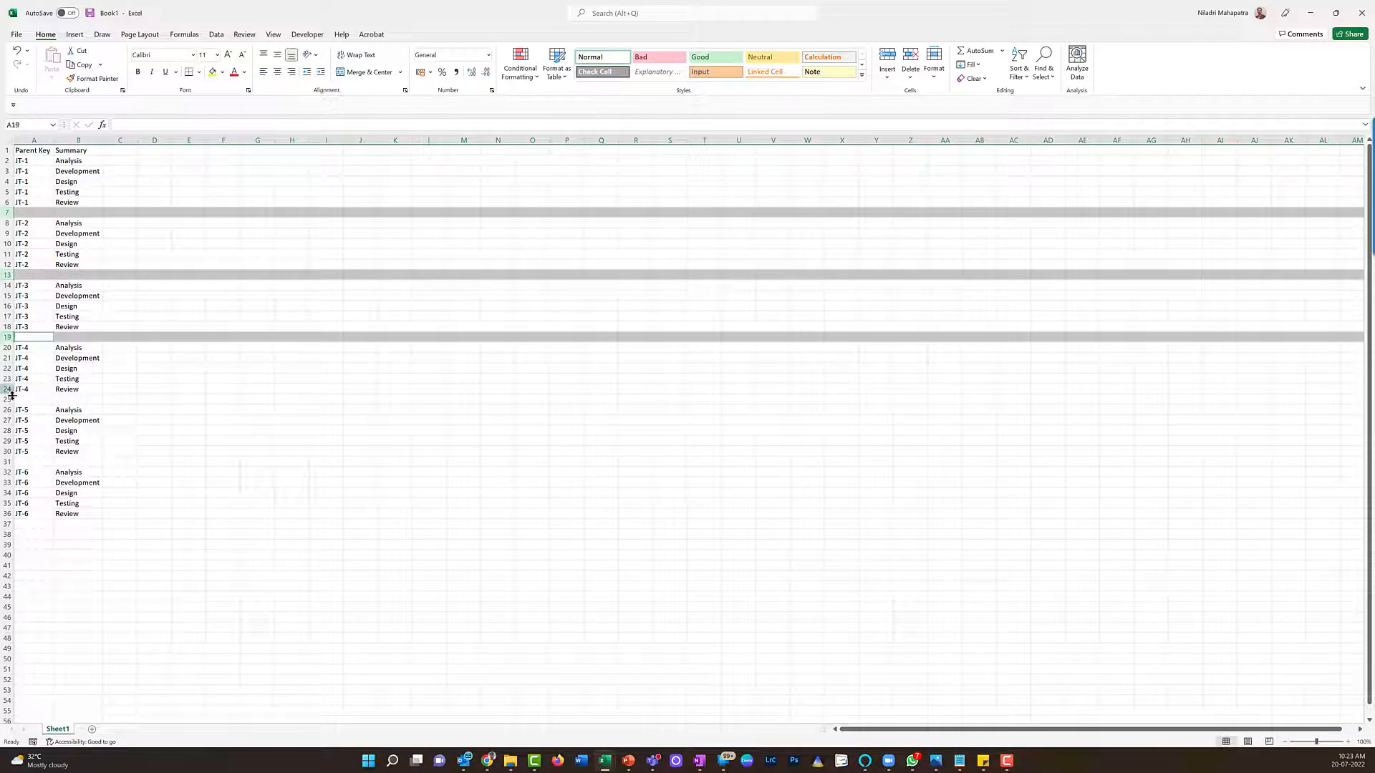
ctrl+click(6, 399)
ctrl+click(6, 461)
right_click(6, 461)
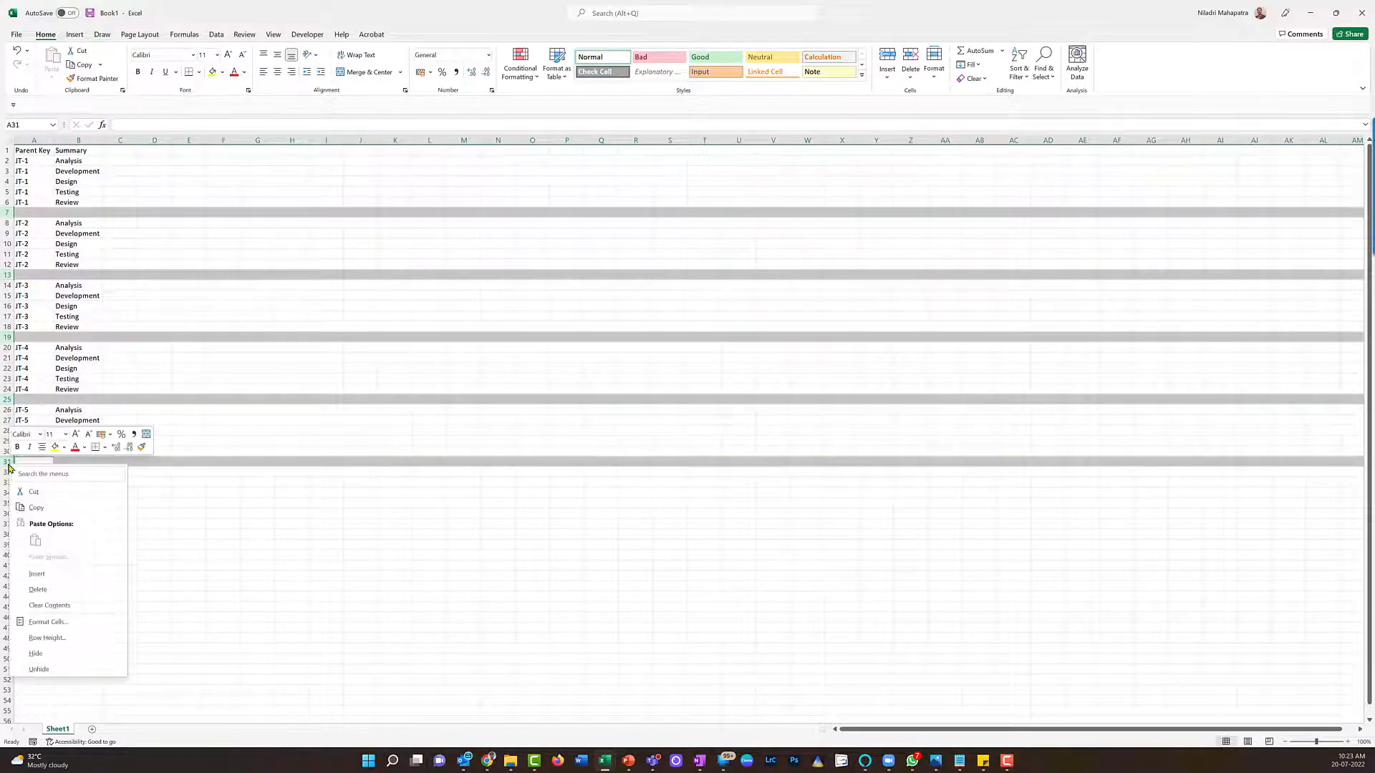
click(71, 591)
click(304, 390)
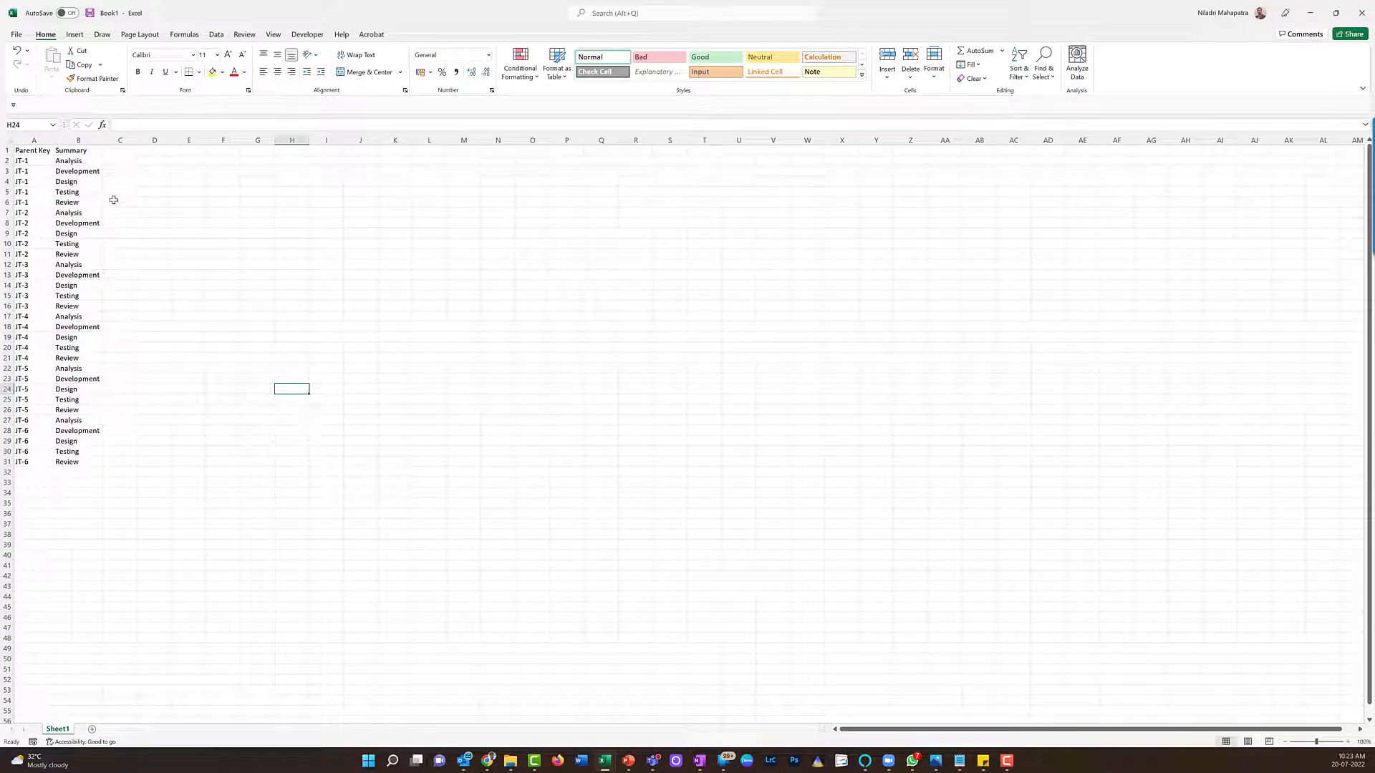
Step: Start saving a copy of the workbook in the Downloads folder with CSV UTF-8 (Comma delimited) as the file type
click(15, 34)
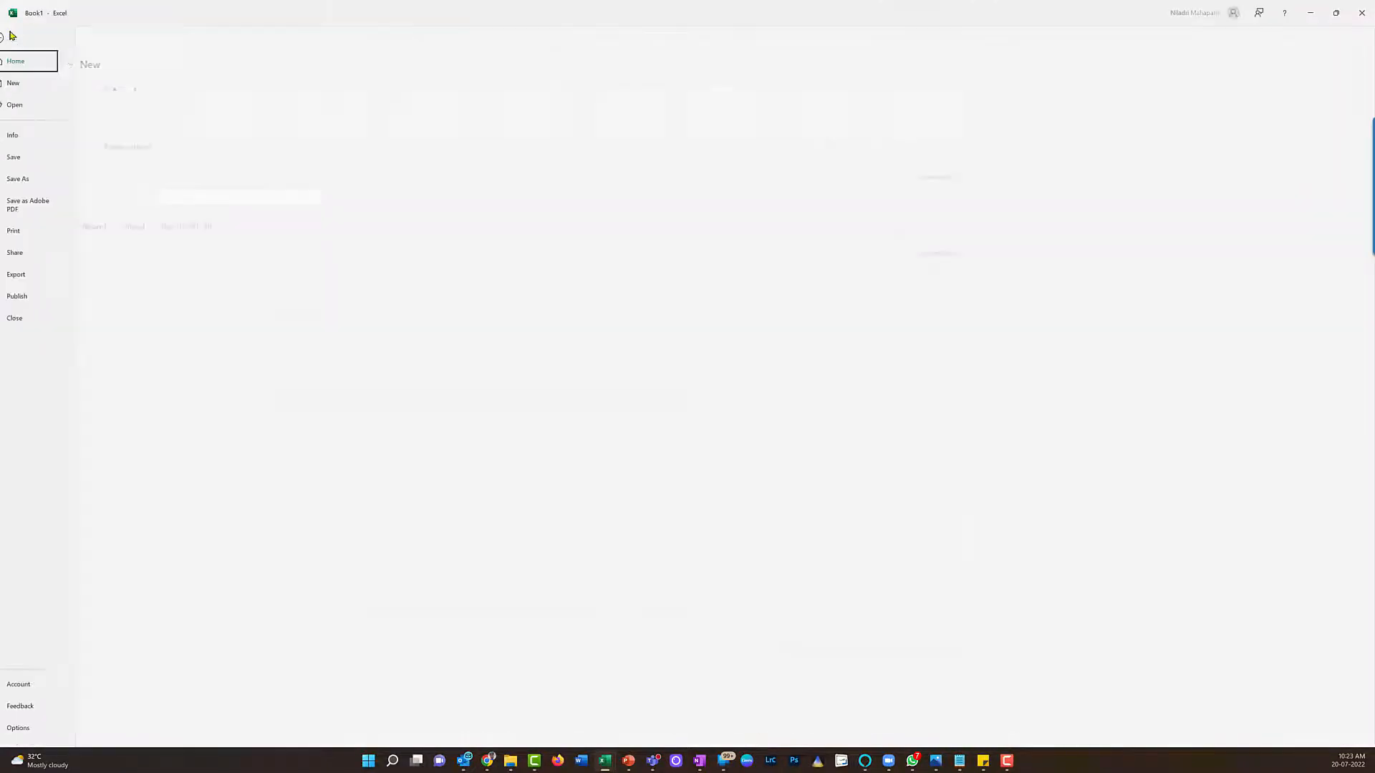
click(40, 179)
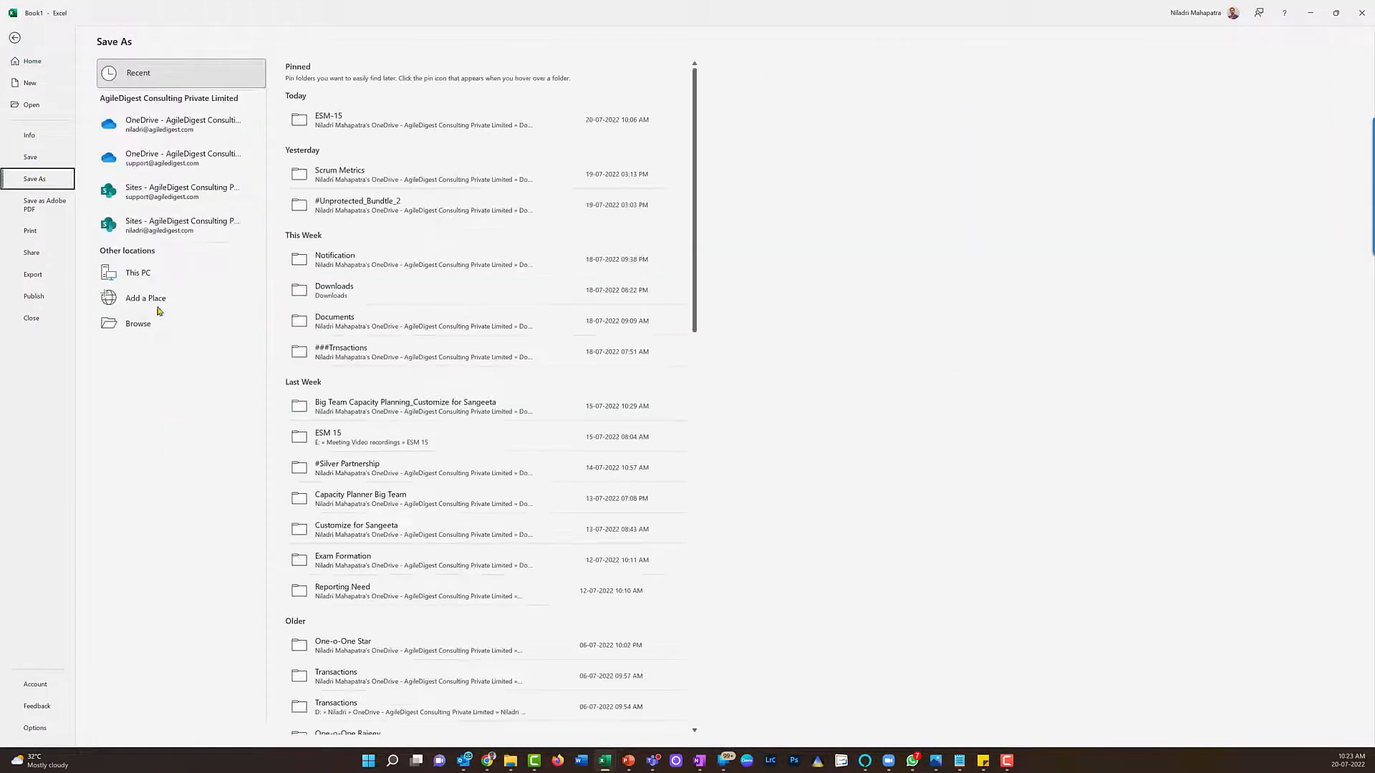
click(153, 326)
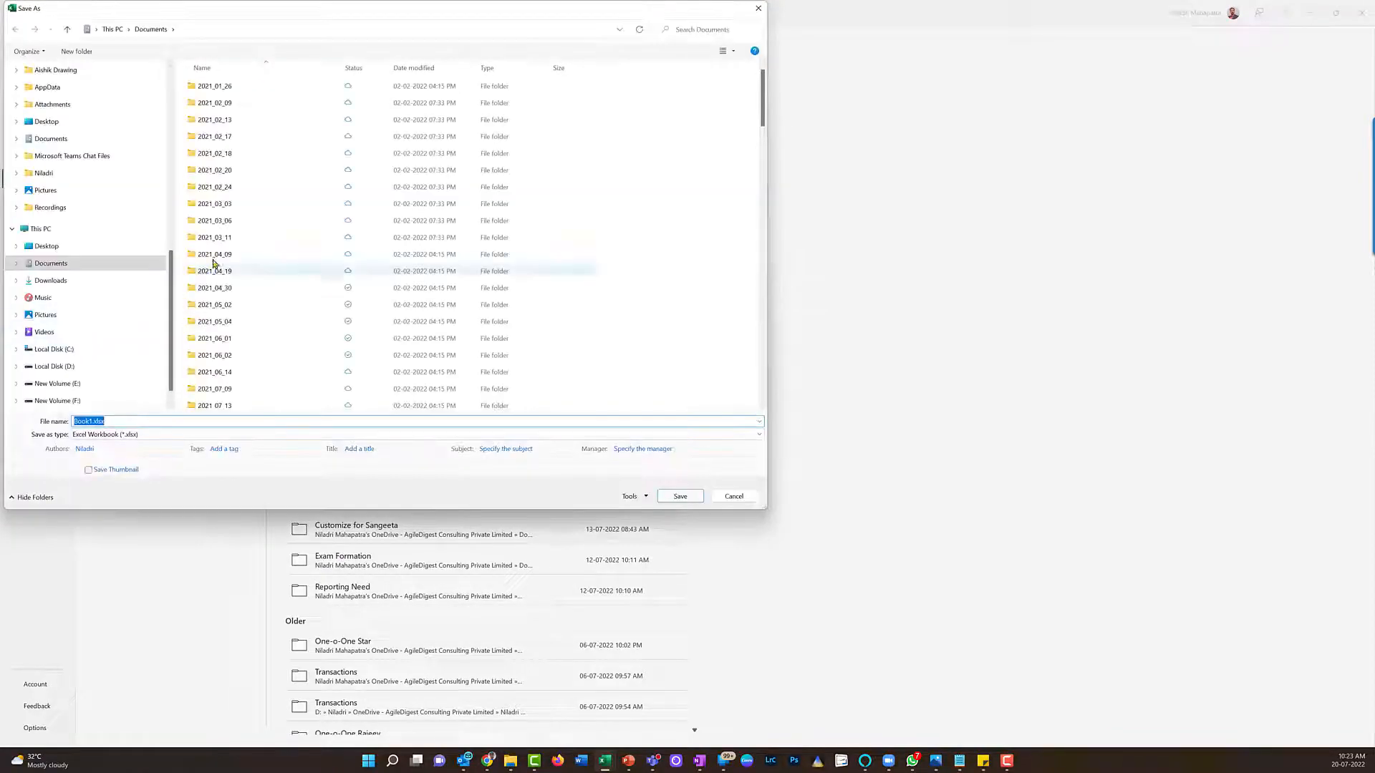
click(68, 280)
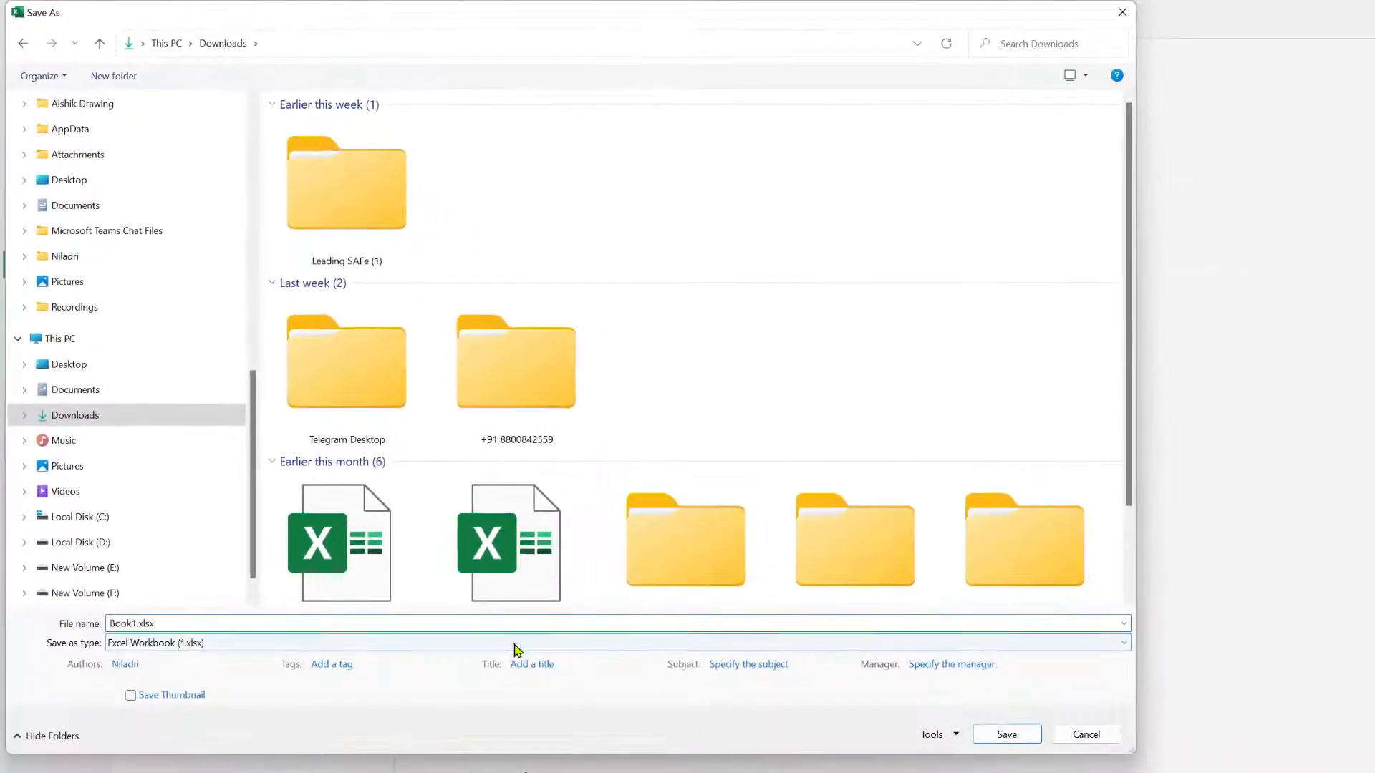
click(516, 644)
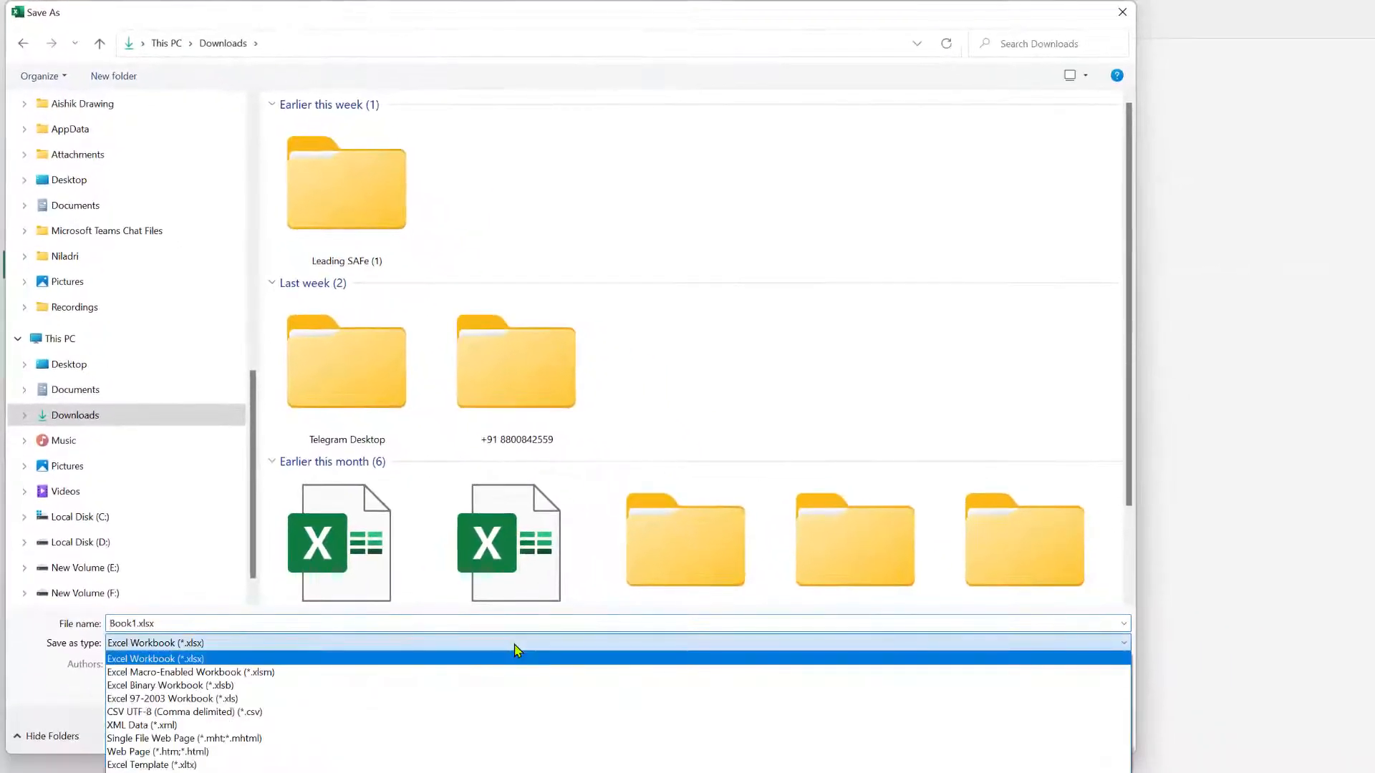
click(294, 718)
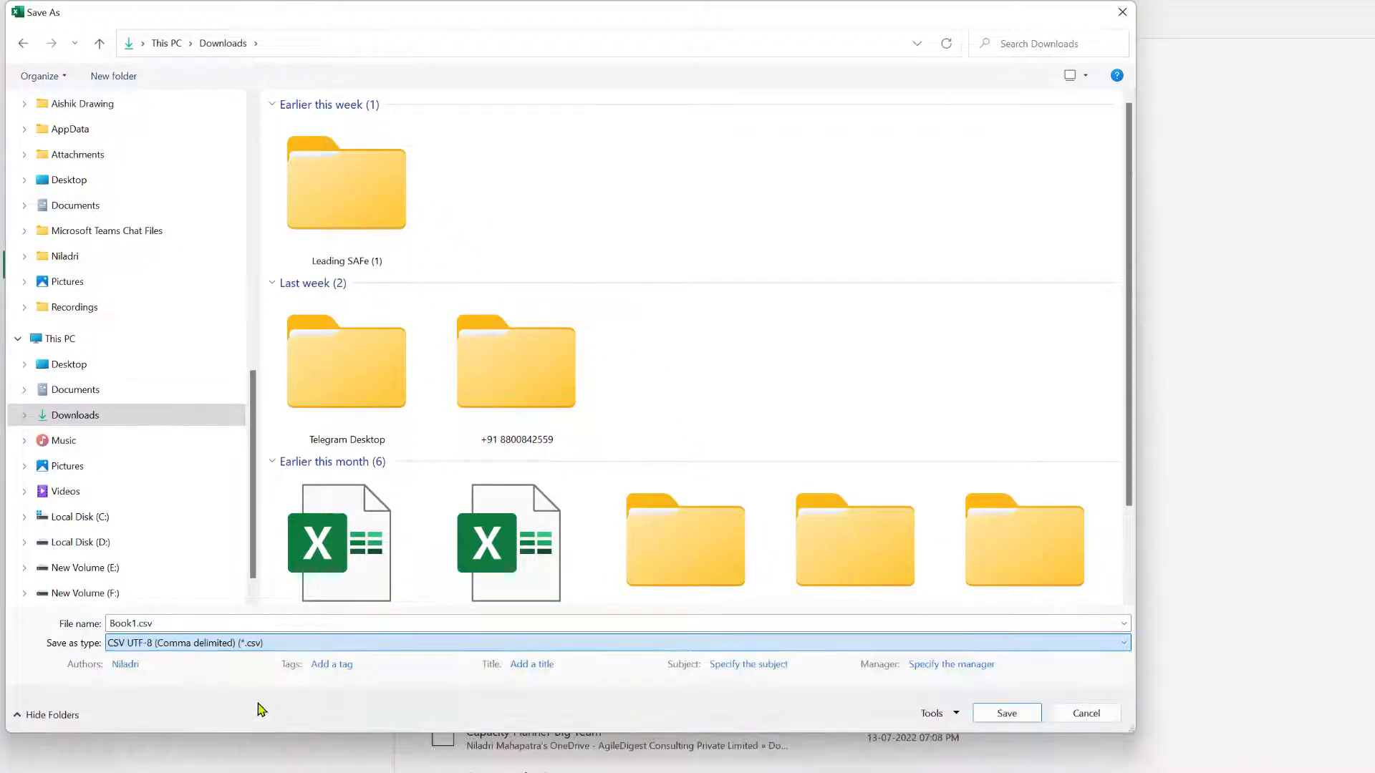
Step: Name the file TaskImport_Stage1.csv and save it
double_click(132, 623)
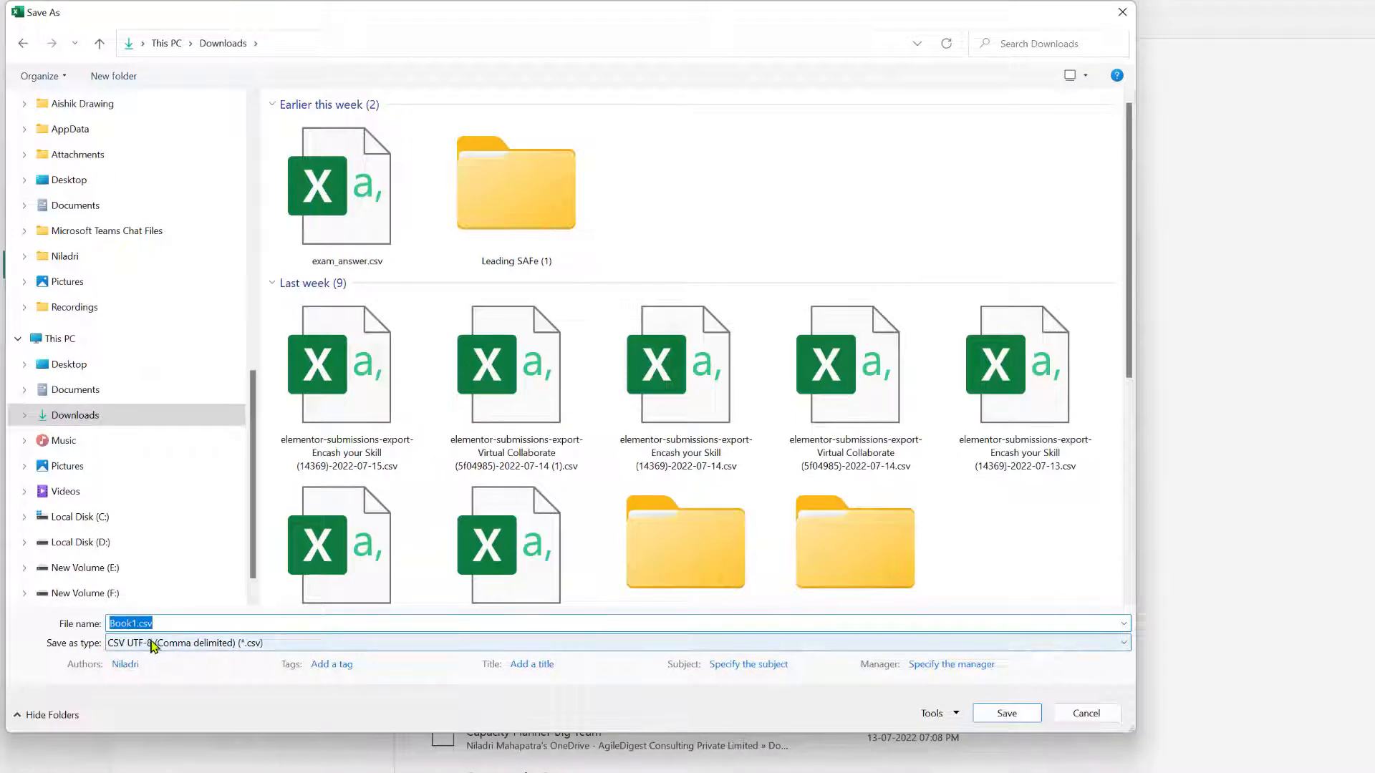
click(136, 623)
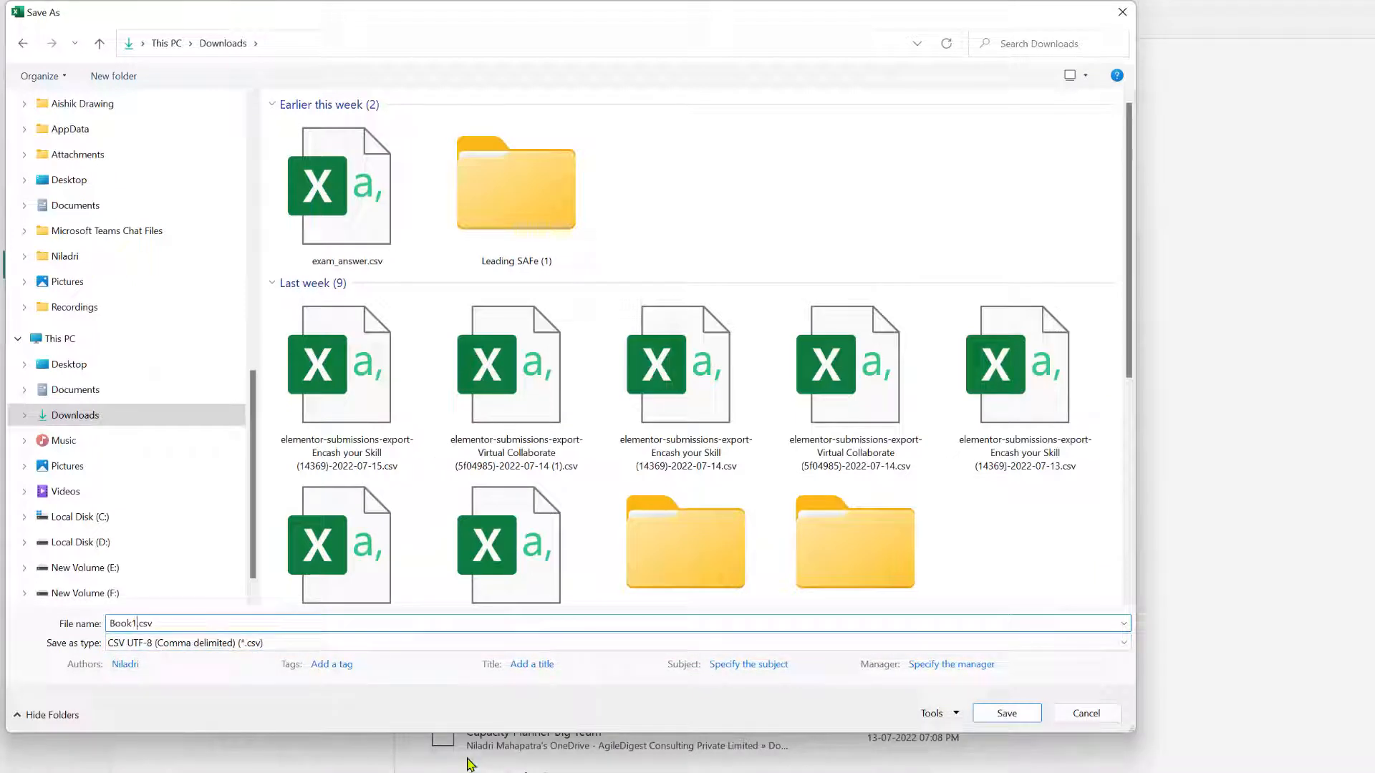
key(shift+Home)
text(Ta)
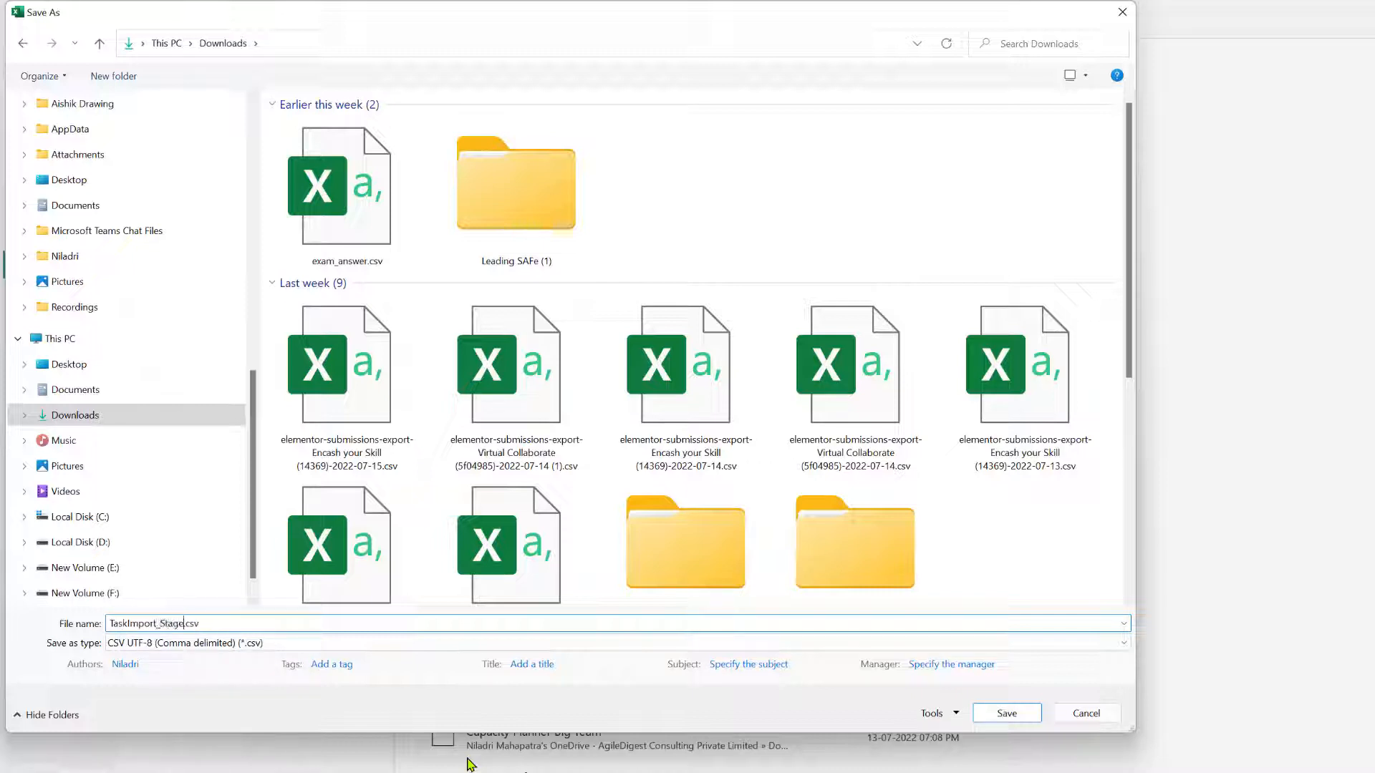
key(Return)
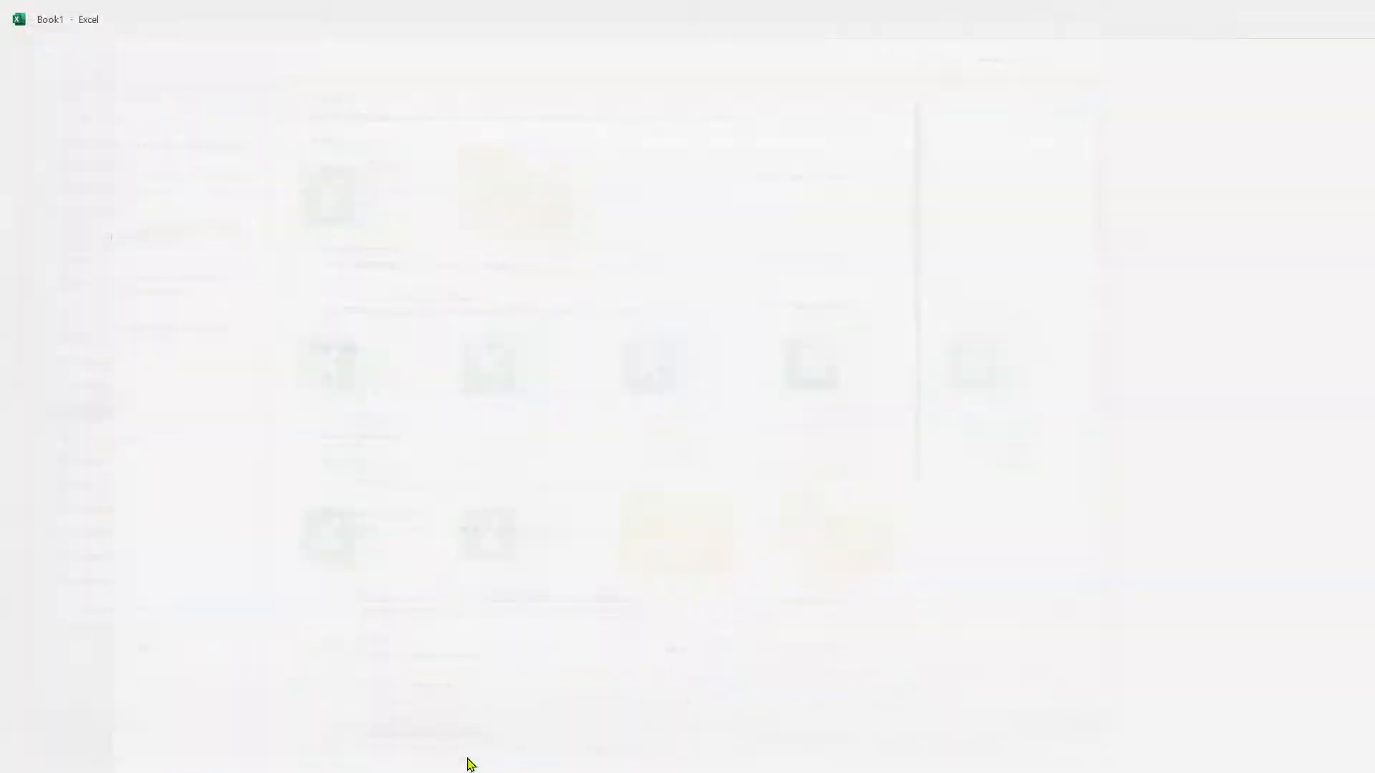
Step: Switch to Jira, open the advanced issue search and start importing issues from CSV
key(super+Down)
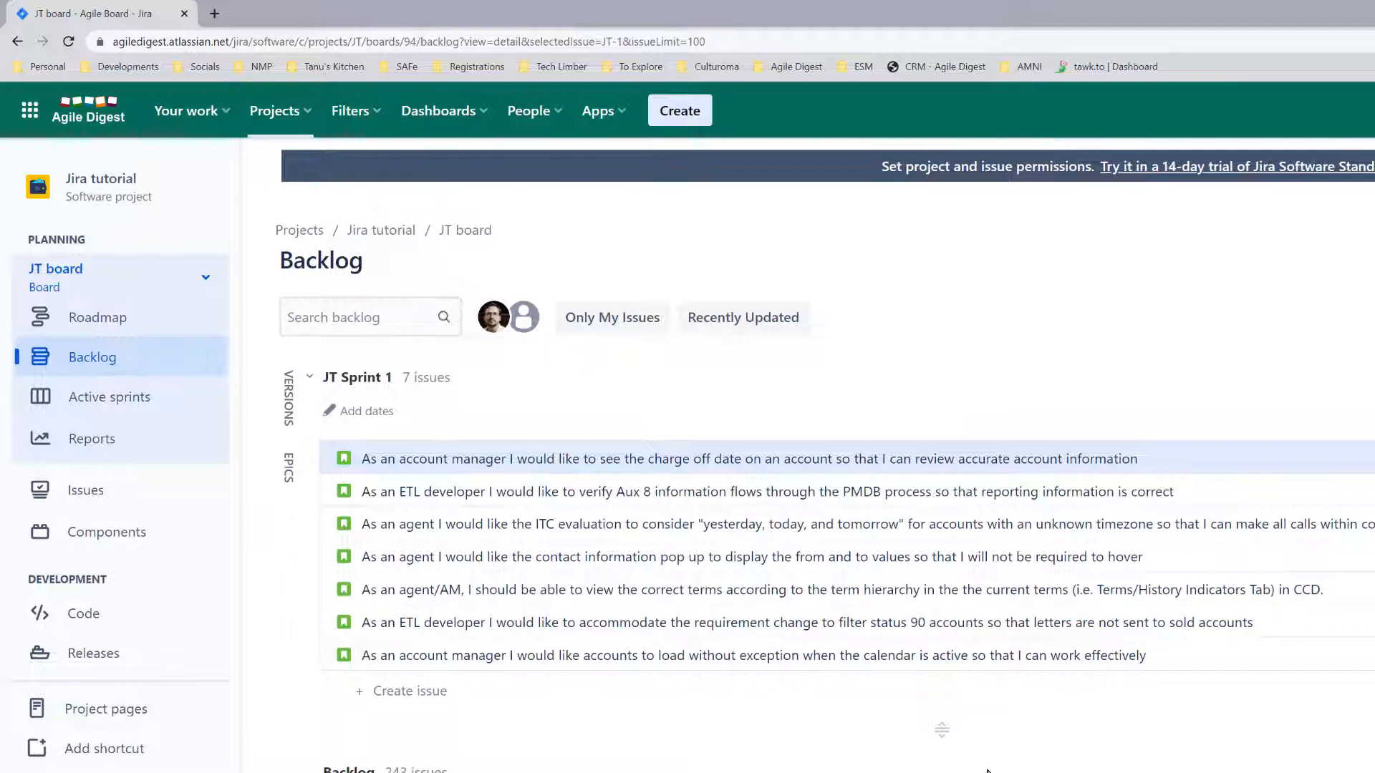
click(296, 126)
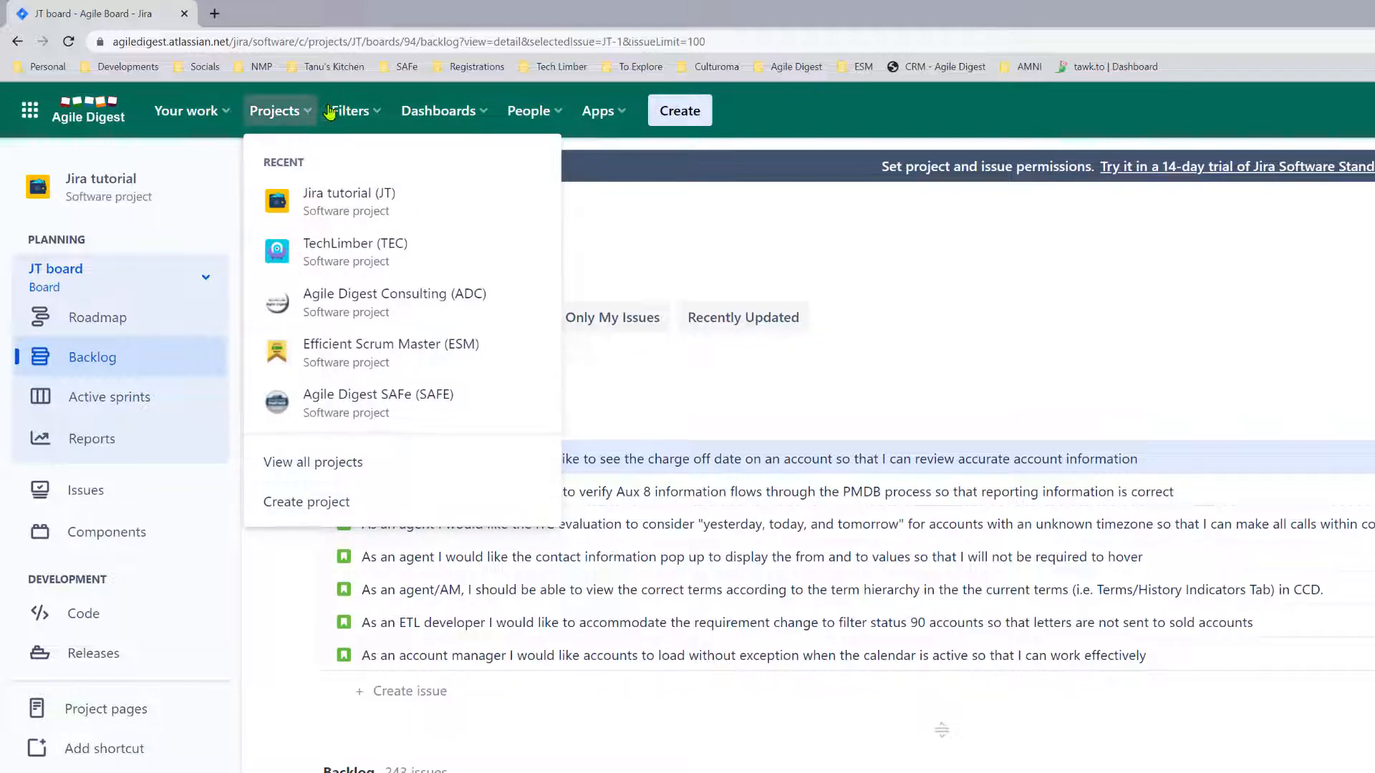
click(350, 112)
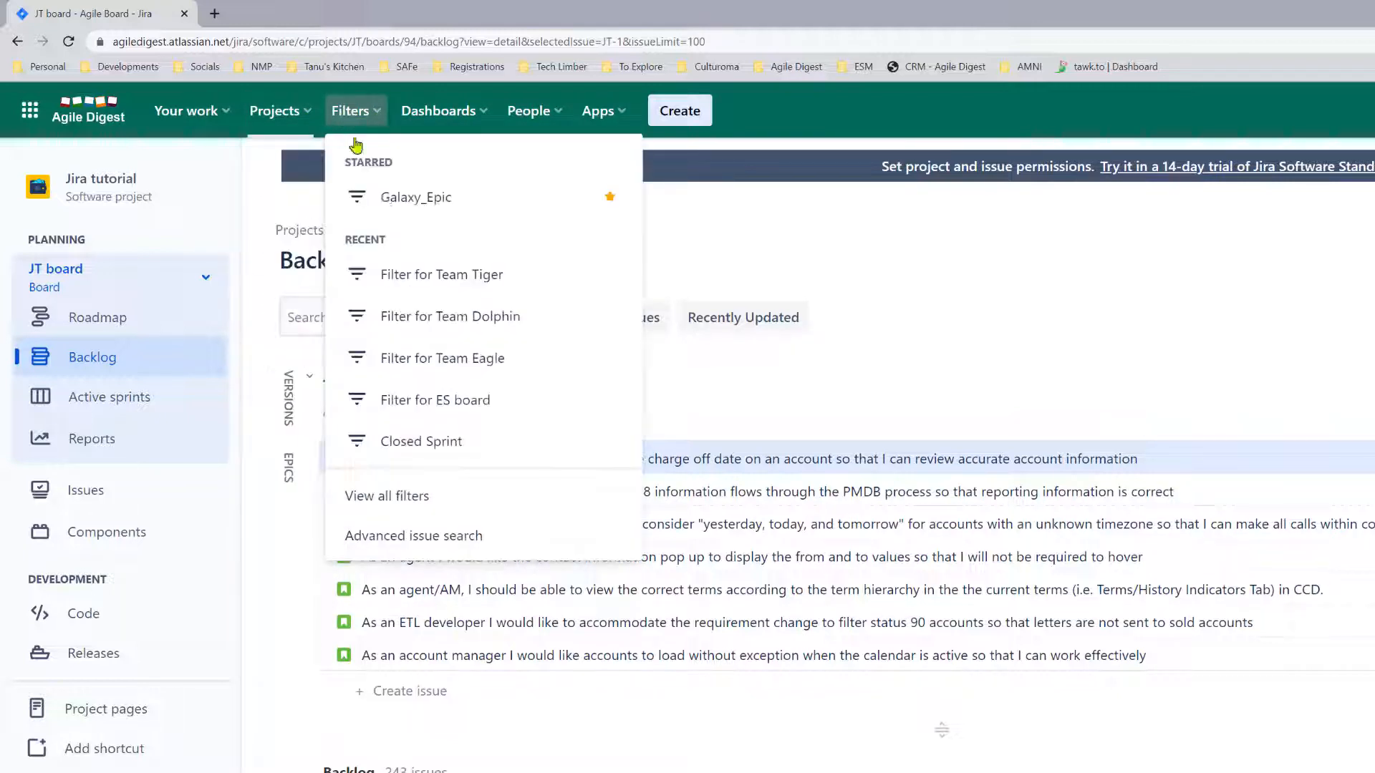
click(420, 542)
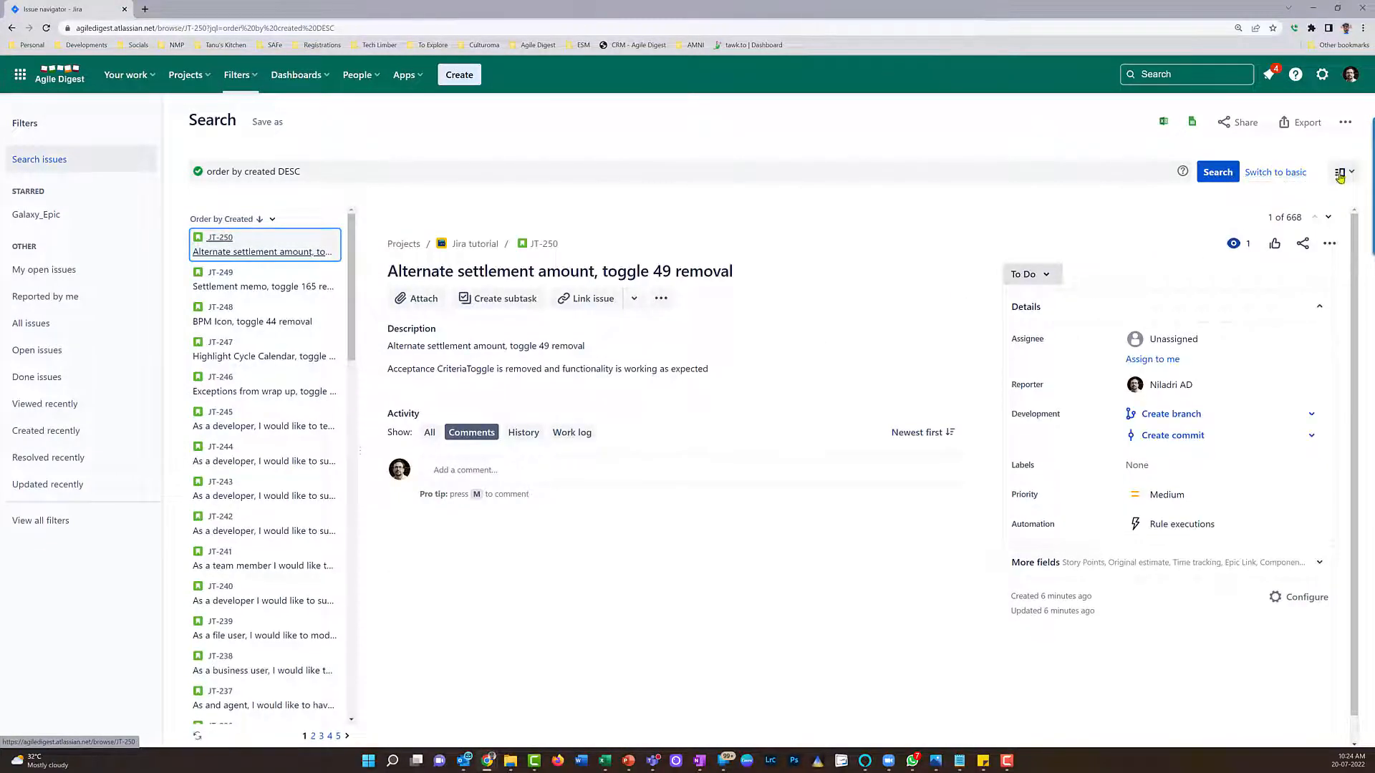
click(1346, 123)
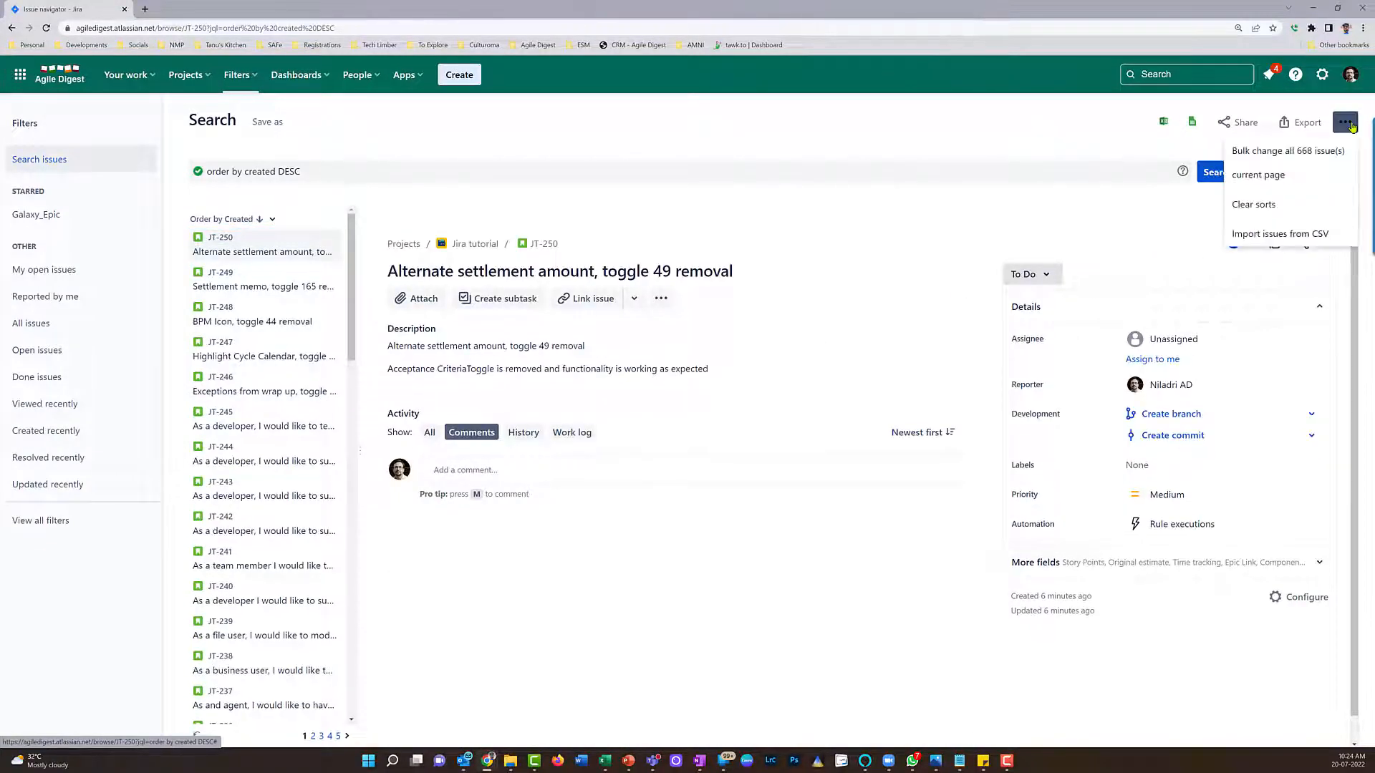
click(1255, 234)
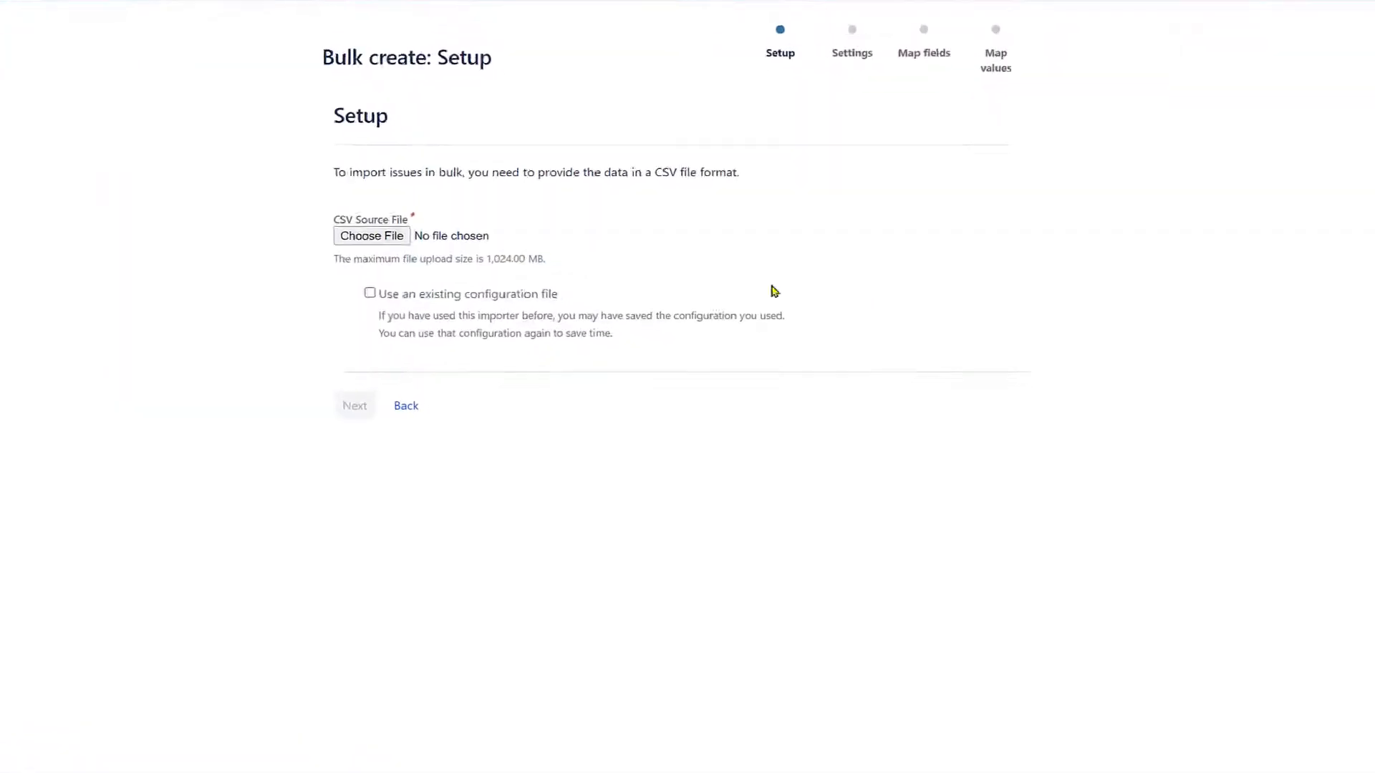
Step: Choose TaskImport_Stage1.csv from the Downloads folder as the CSV source file for the bulk import
click(270, 198)
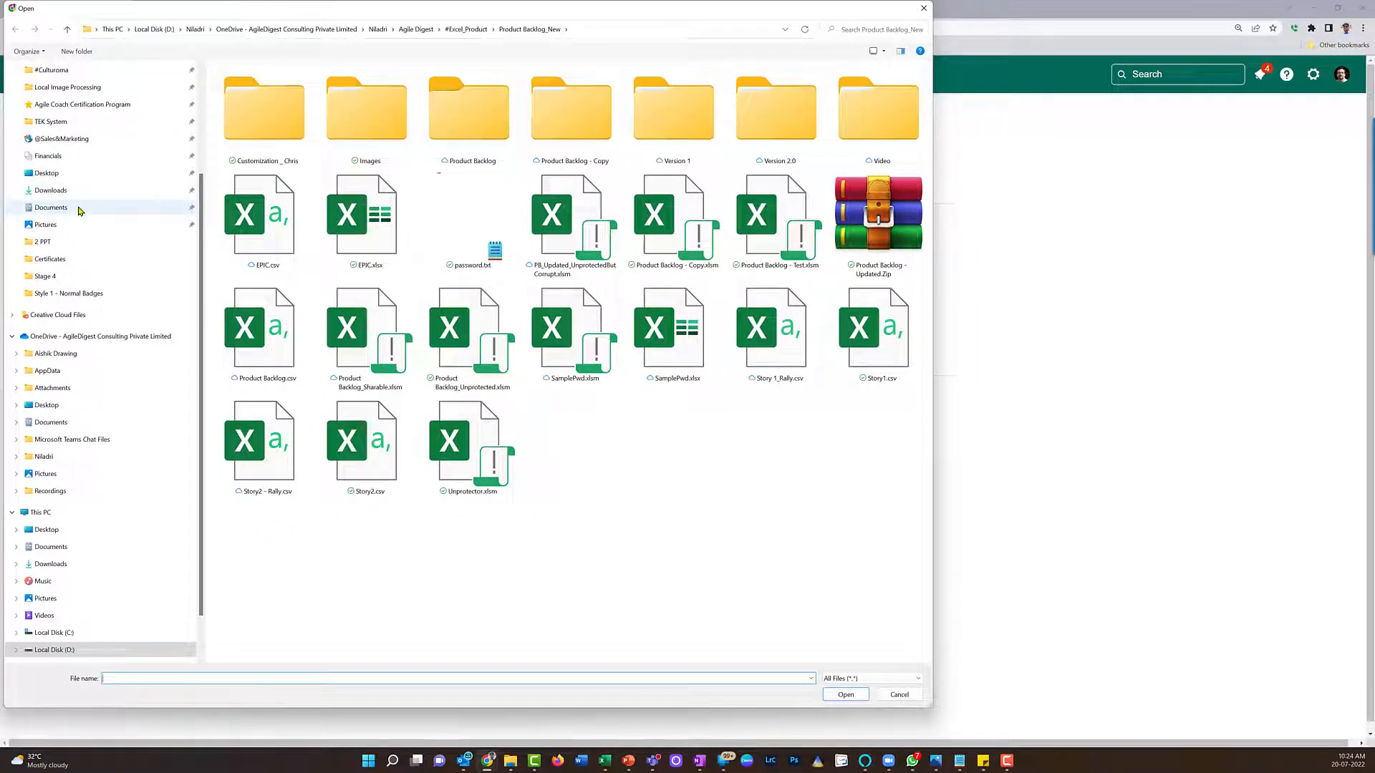
click(57, 191)
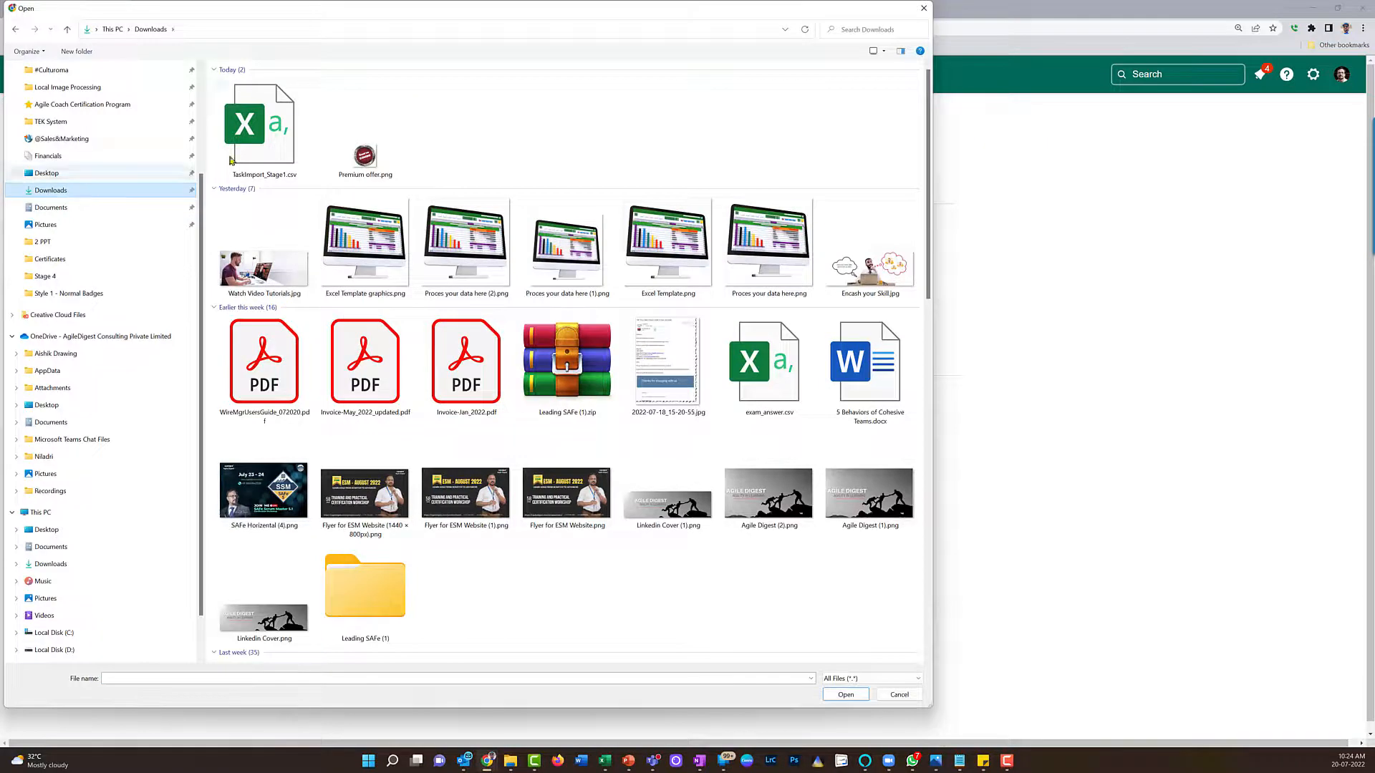
click(277, 125)
click(845, 694)
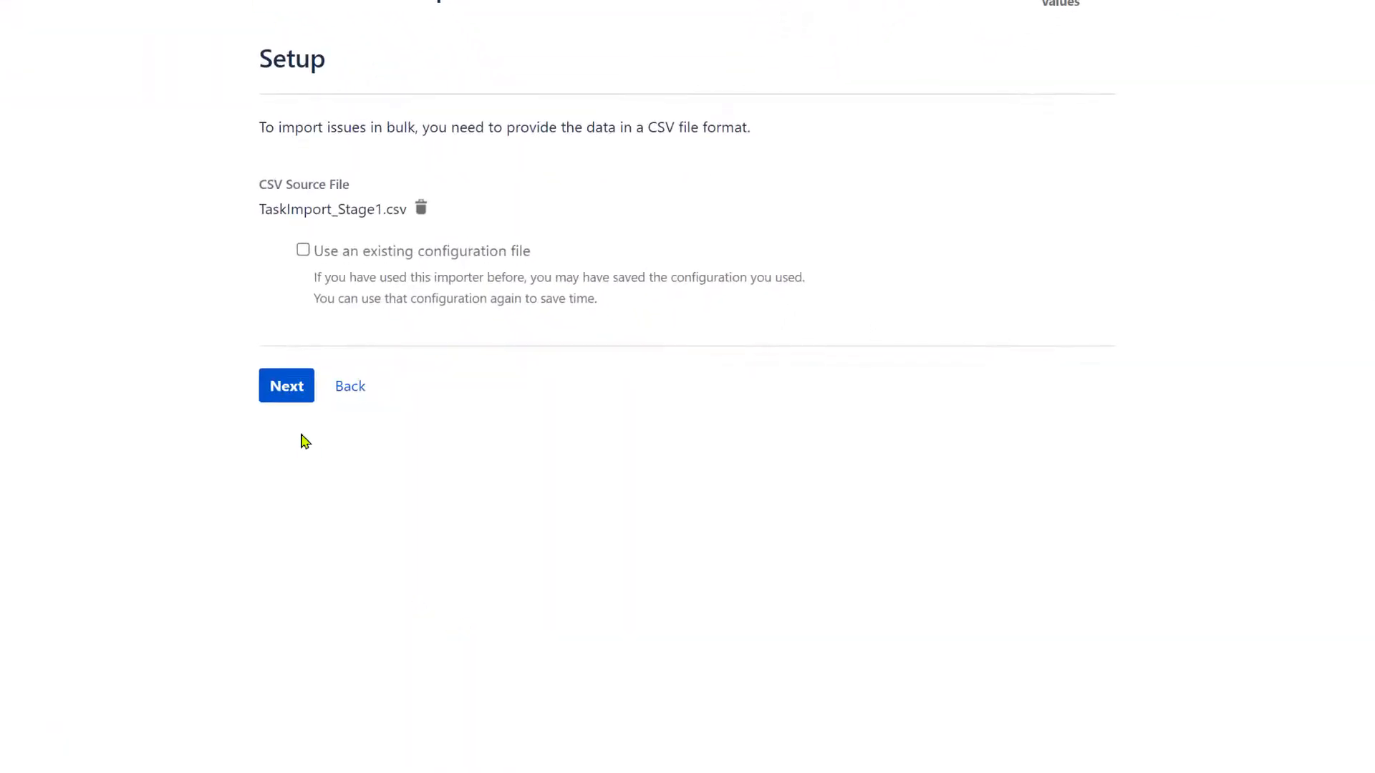
Step: Continue past the import setup, choose Jira tutorial [JT] as the project to import into, and proceed to field mapping
click(291, 388)
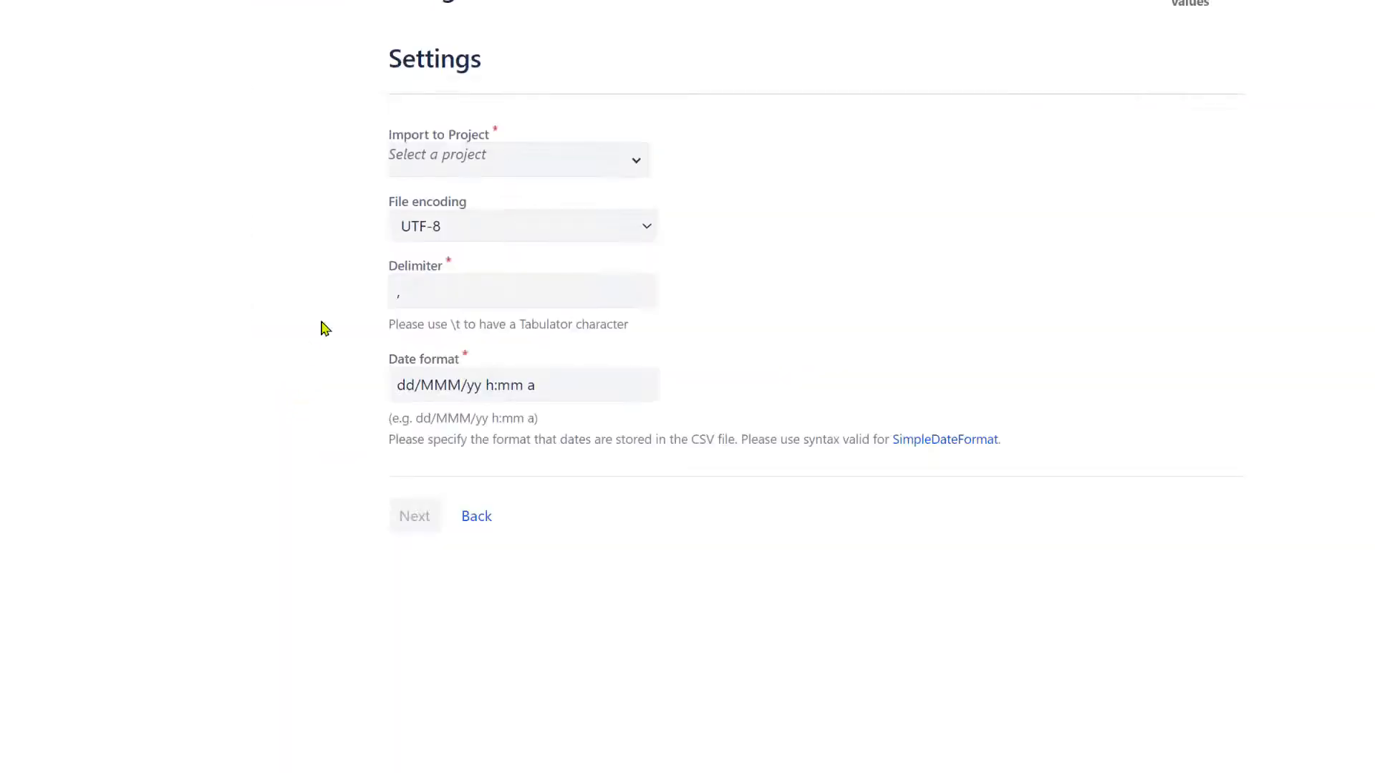
click(636, 165)
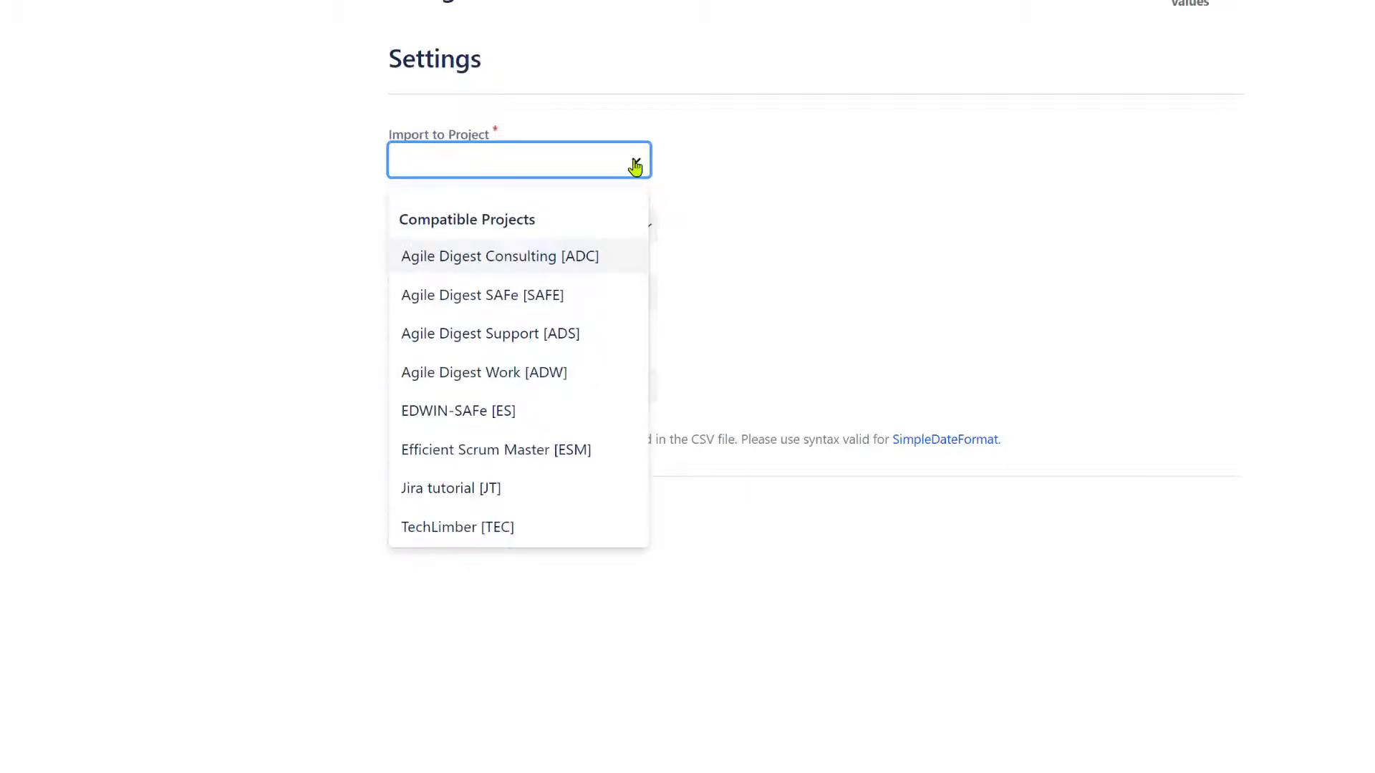
click(449, 494)
click(414, 516)
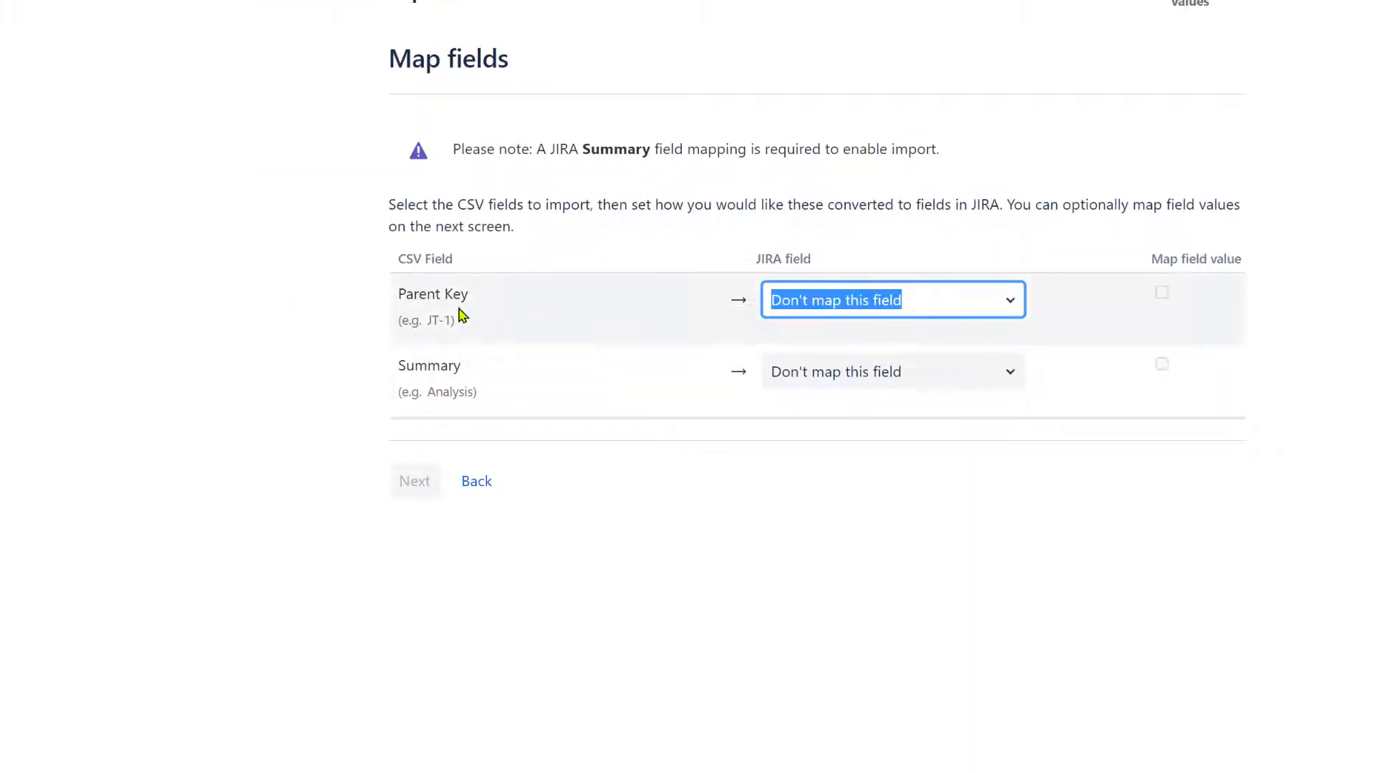
Step: Map the CSV field Parent Key to Parent Id and Summary to Summary, enabling field value mapping for both
click(1003, 305)
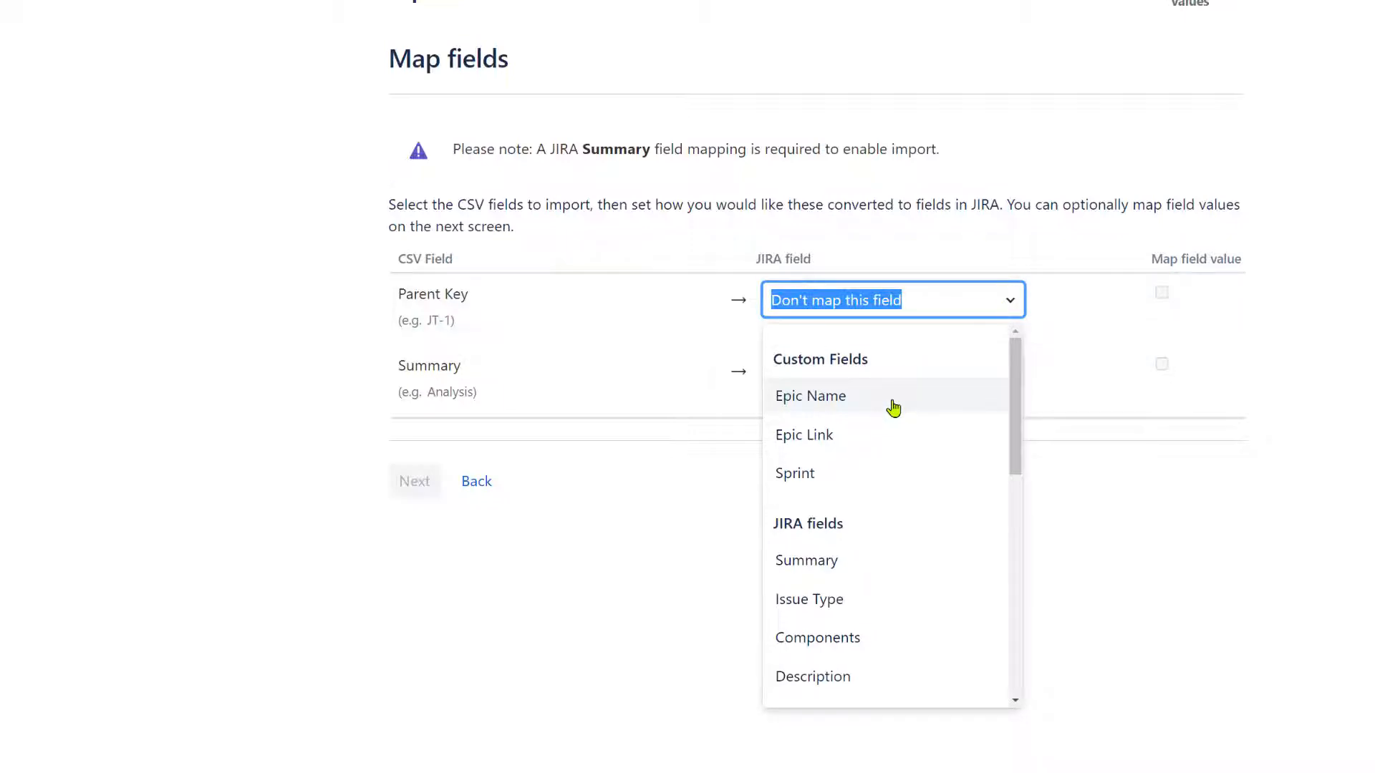
text(par)
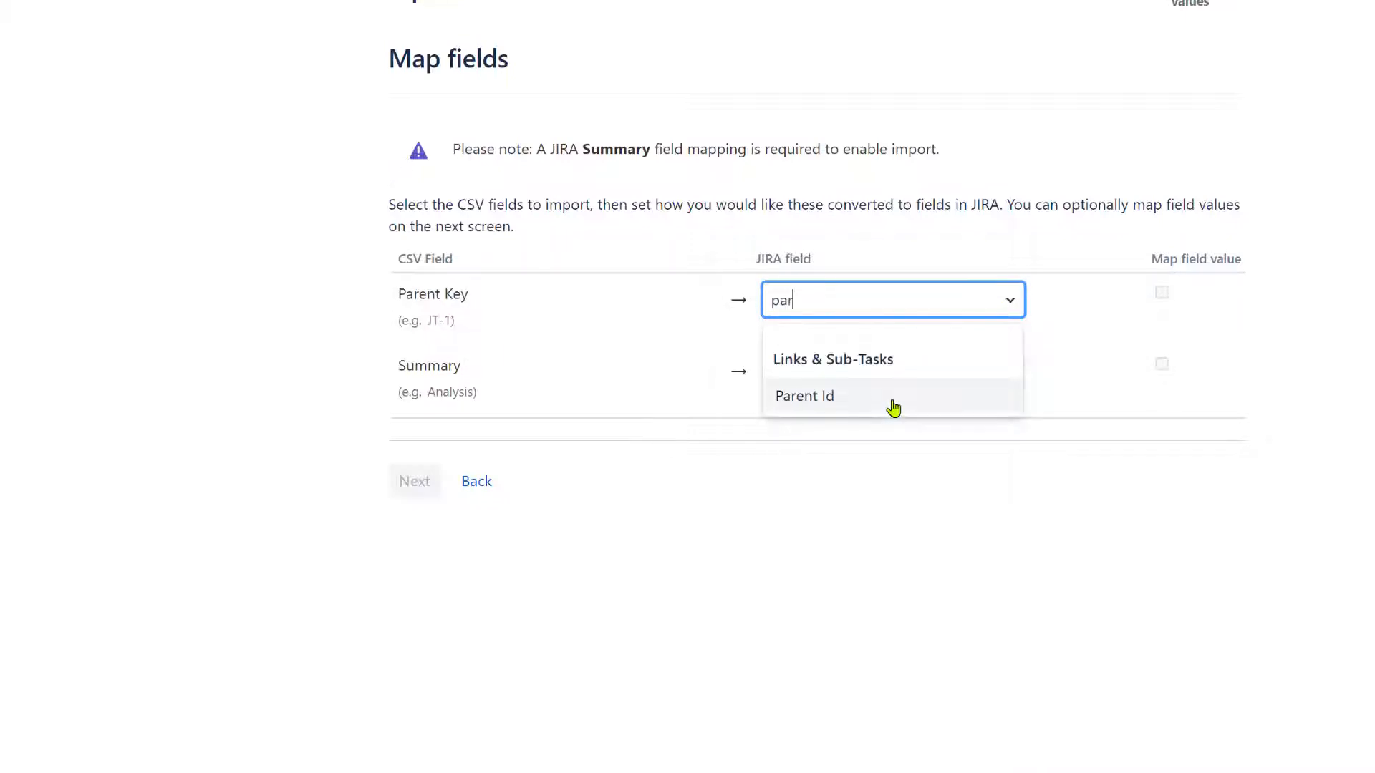
click(894, 405)
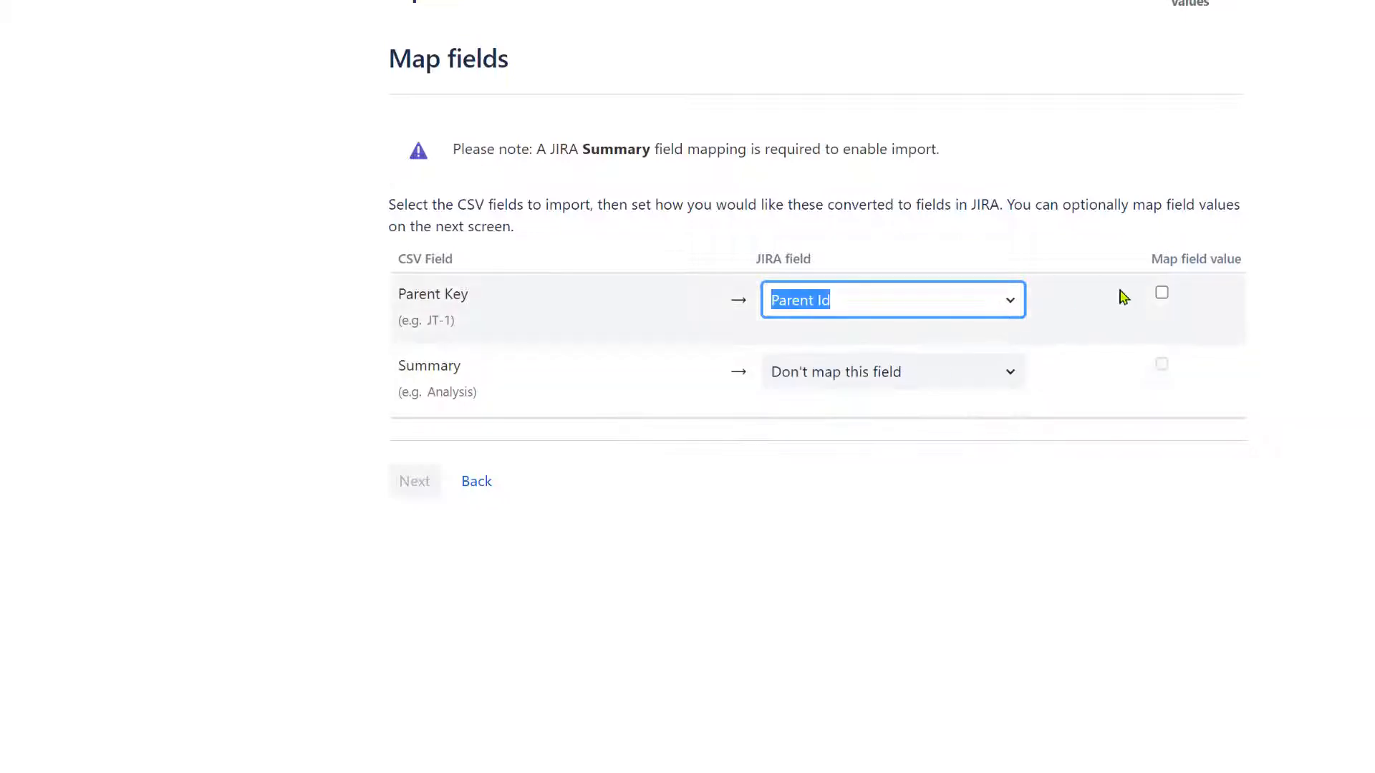
click(1161, 292)
click(837, 372)
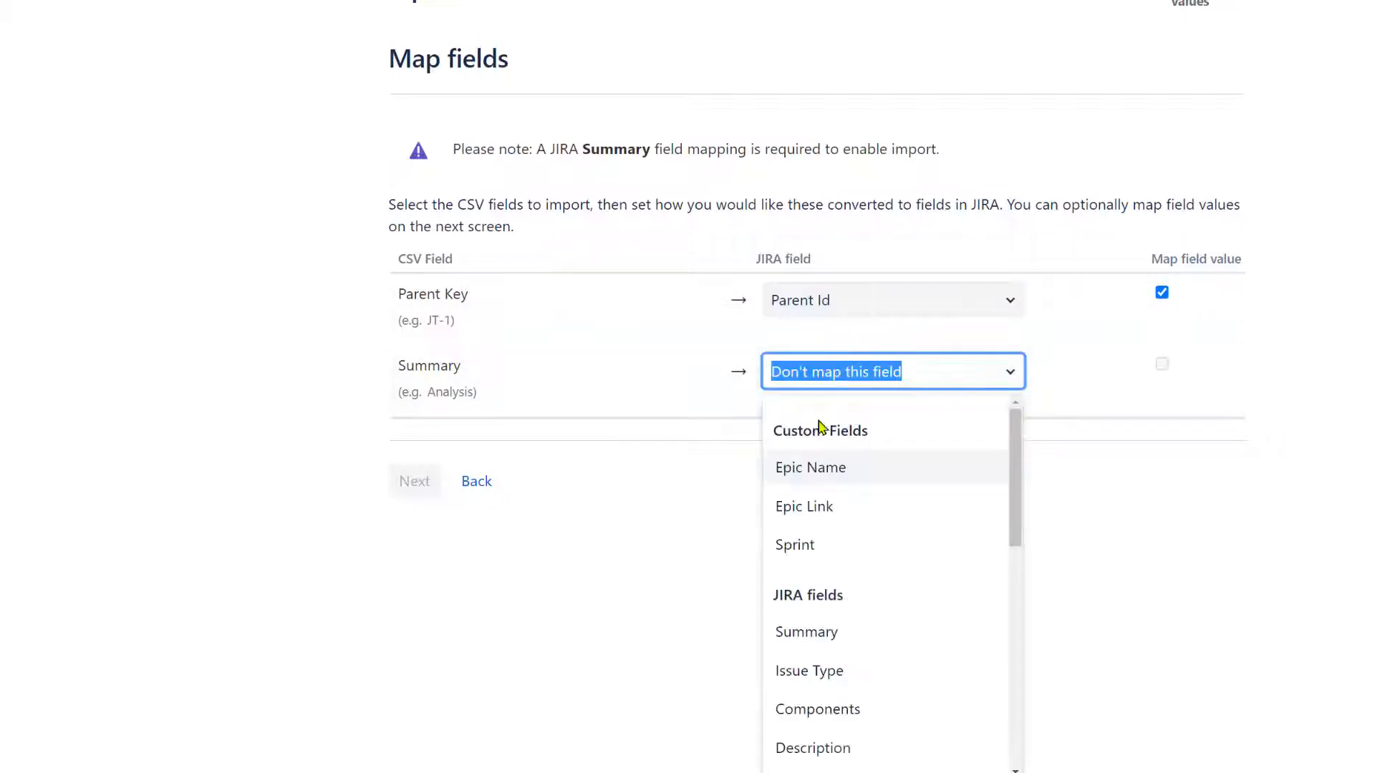
click(827, 638)
click(1161, 289)
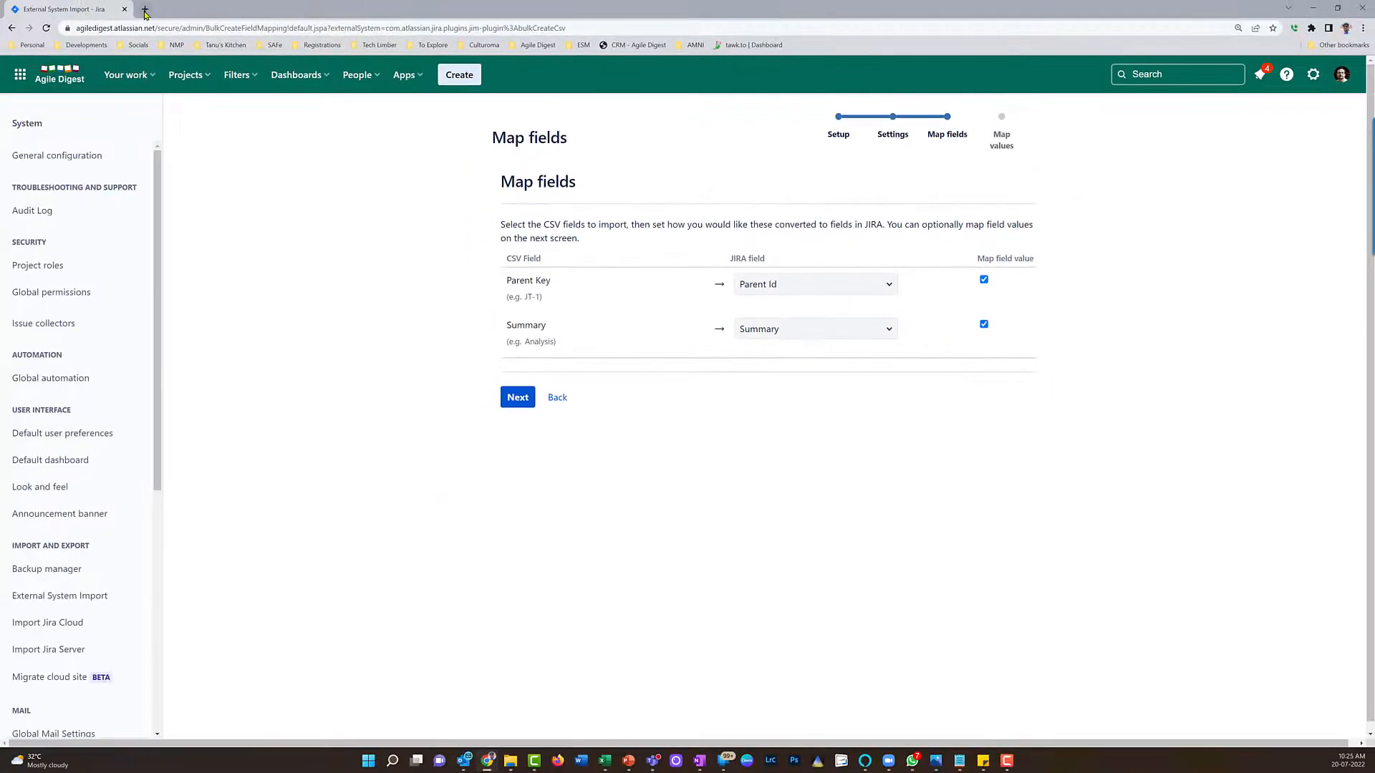
Step: Duplicate the import page's browser tab, open the Jira tutorial project's backlog there, and check TaskImport_Stage1.csv in Excel against it
right_click(85, 11)
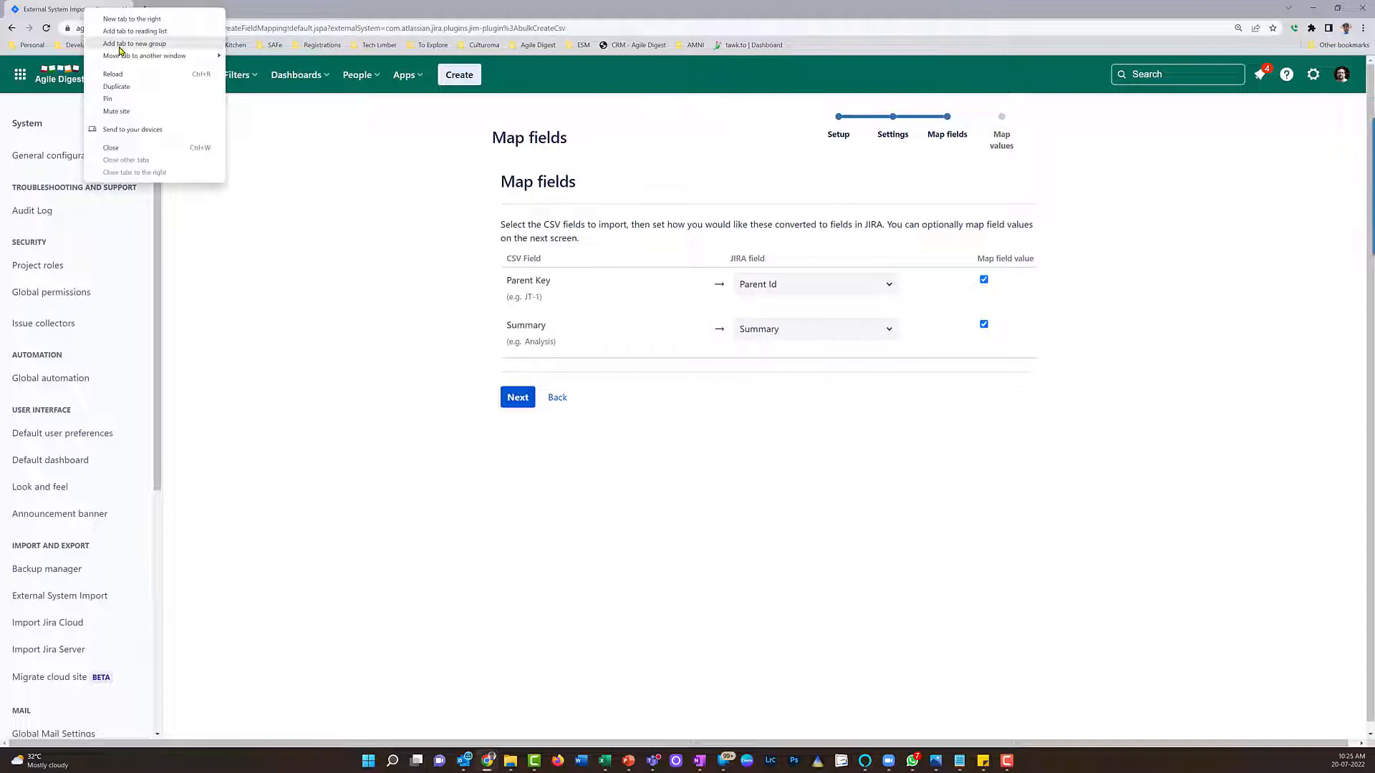
click(137, 92)
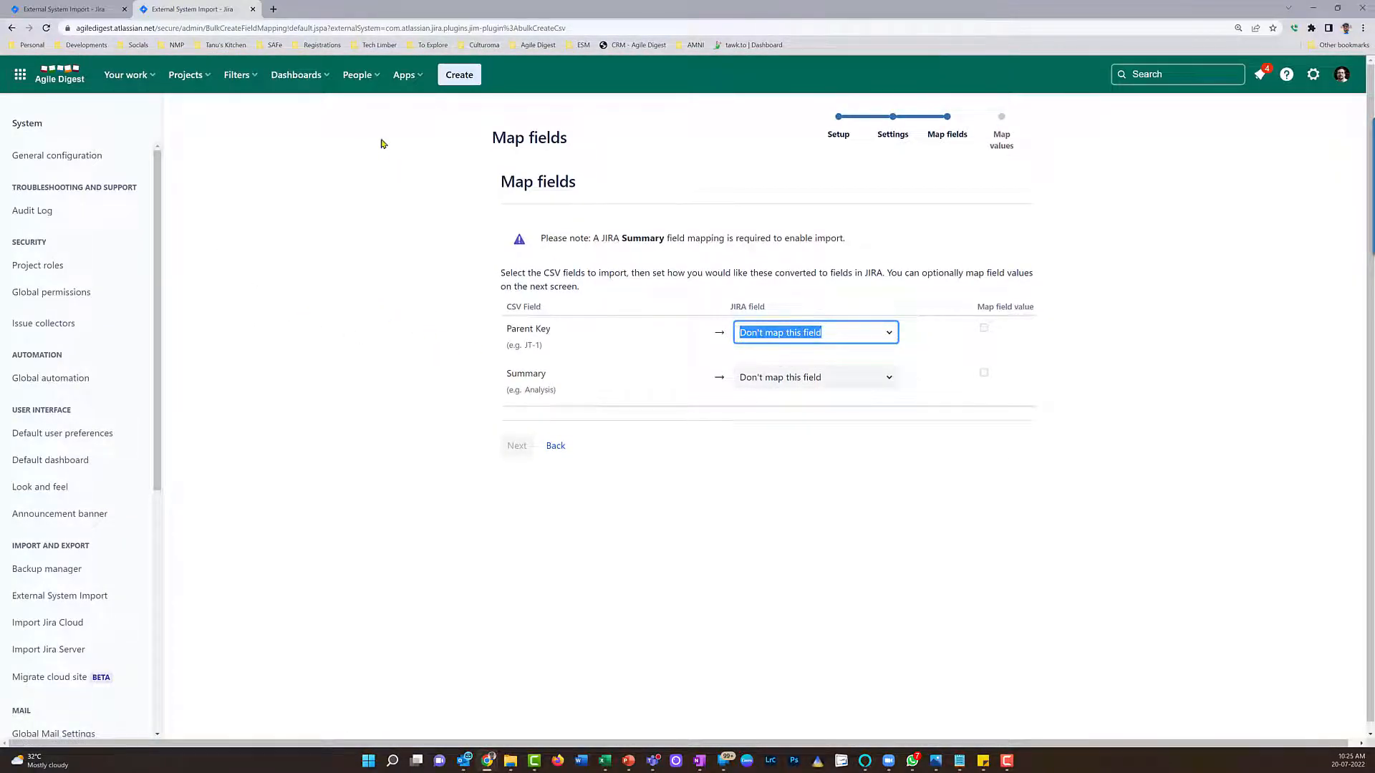
click(186, 74)
click(225, 143)
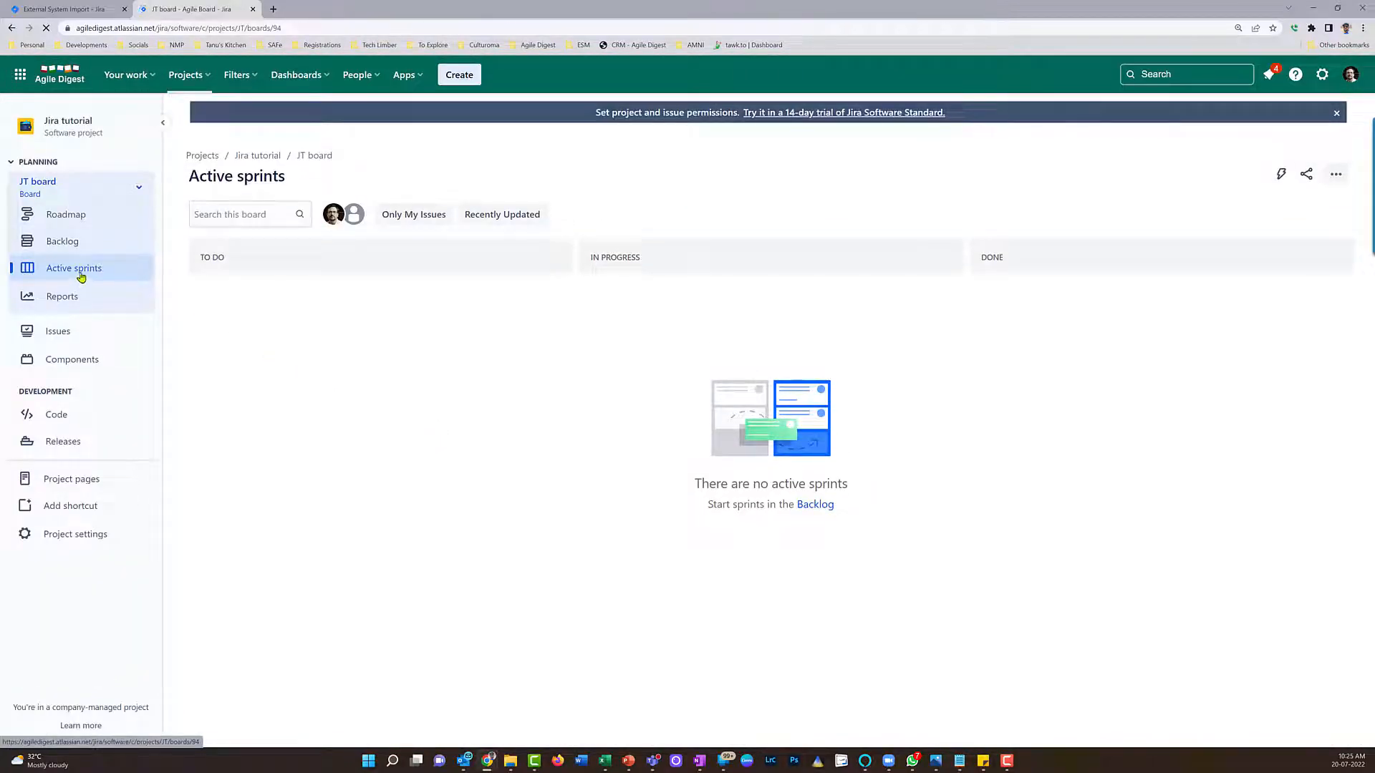
click(66, 241)
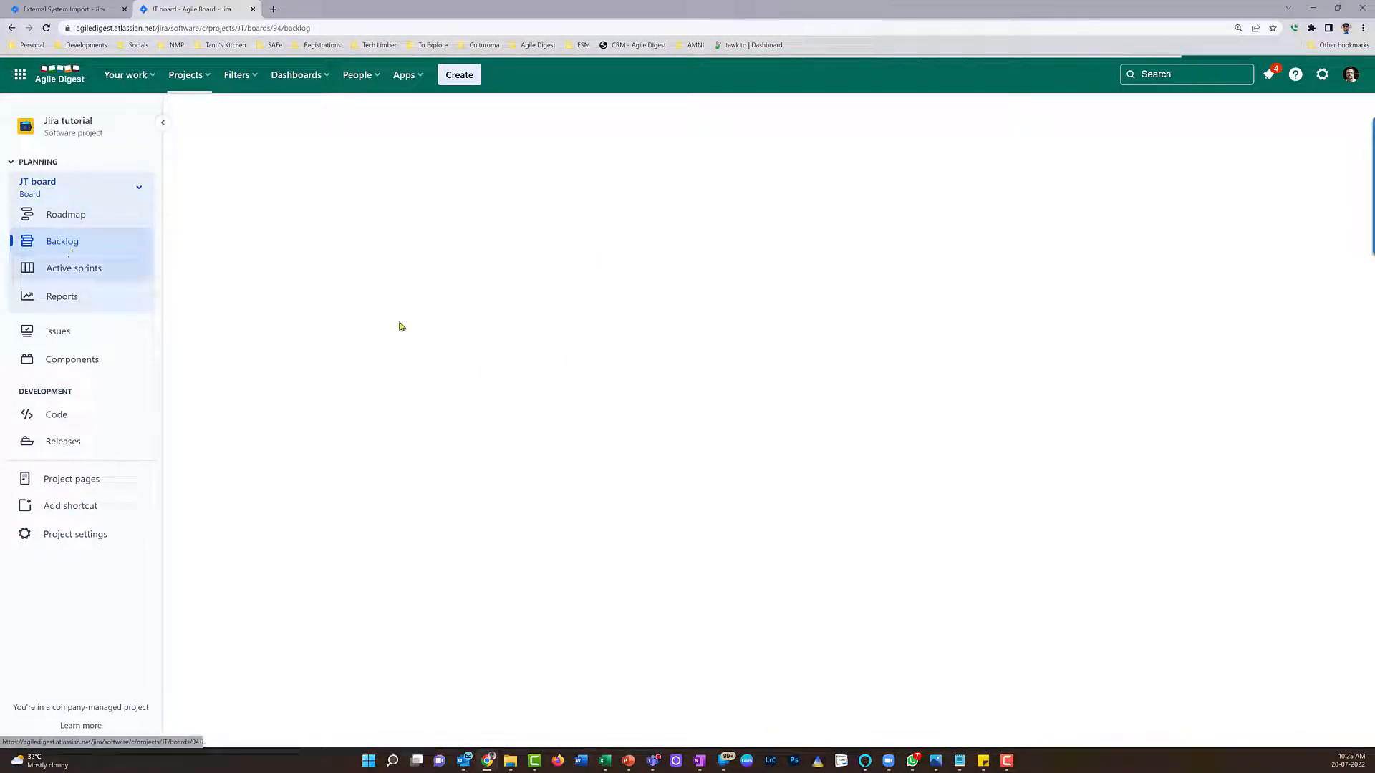
click(70, 272)
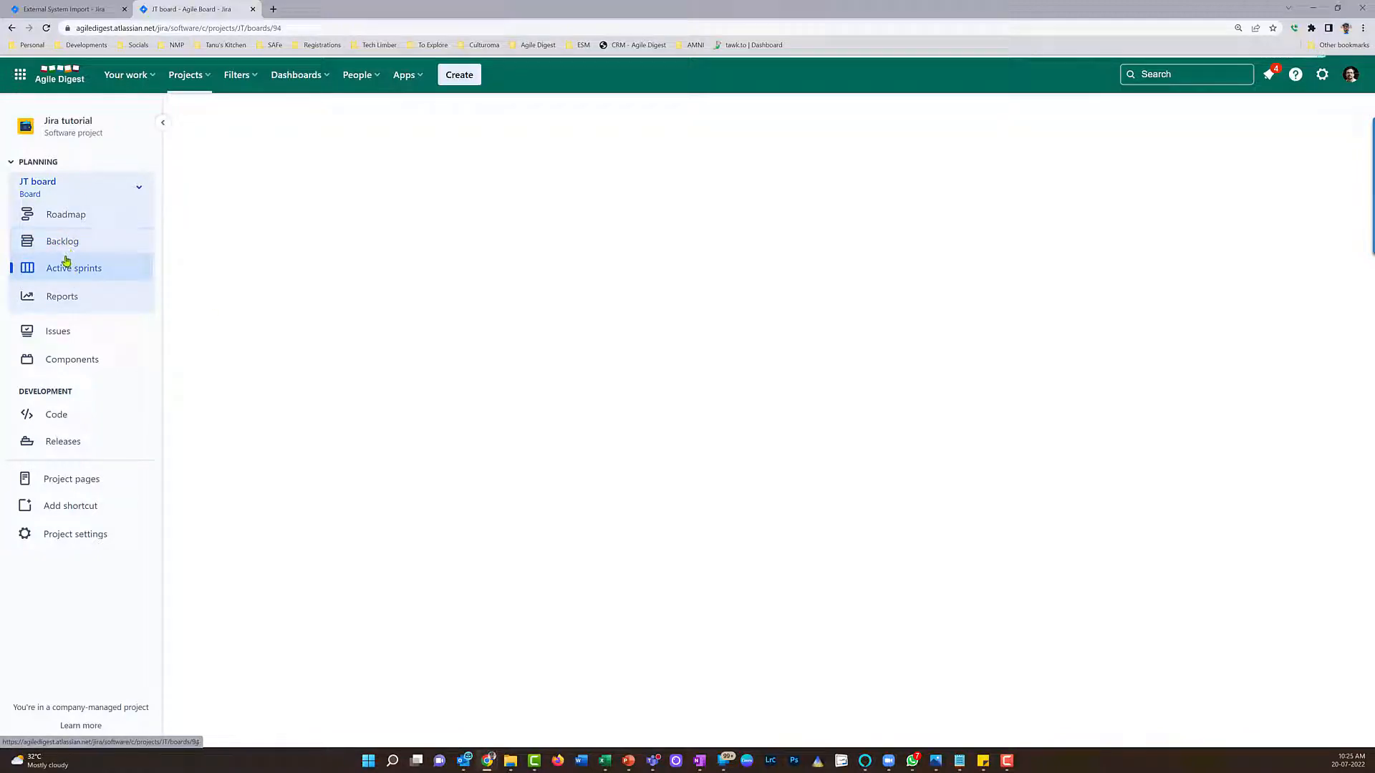
click(62, 243)
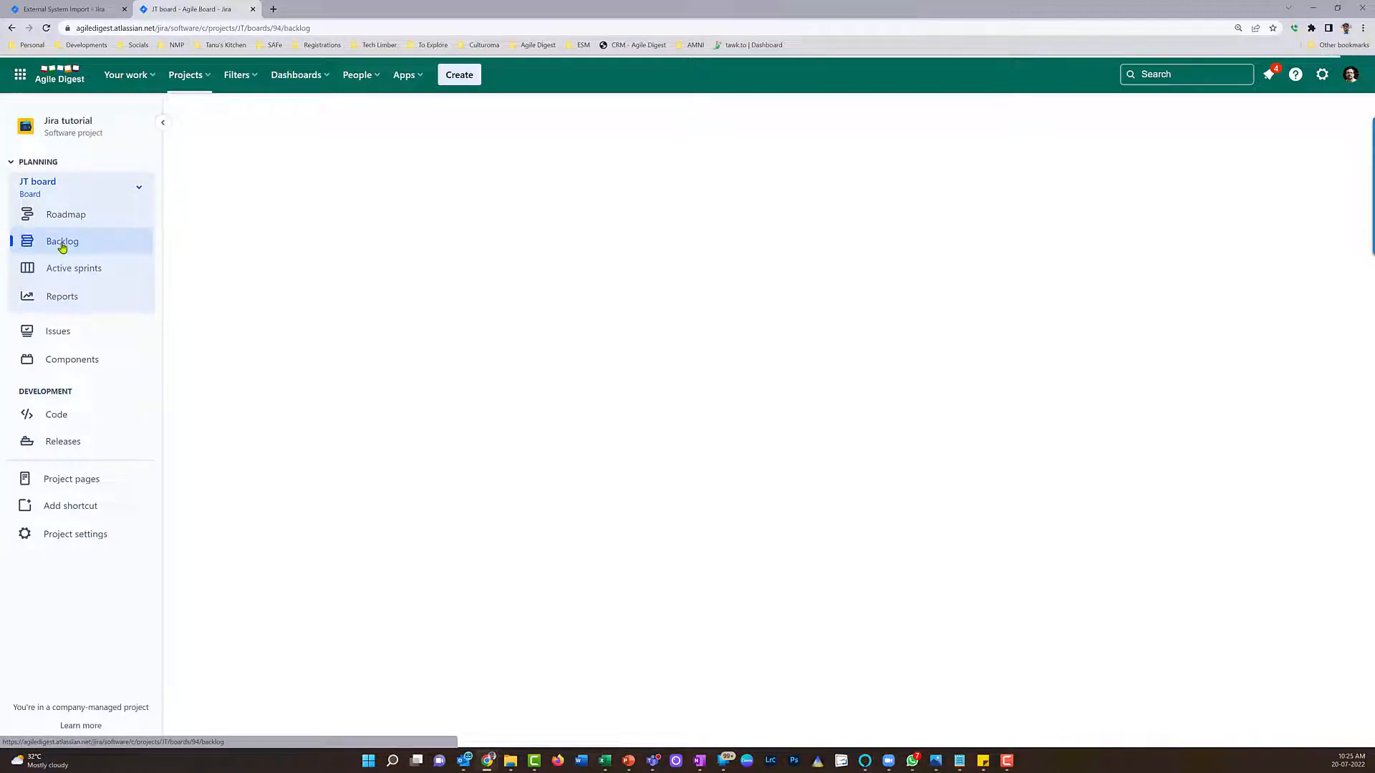
click(47, 29)
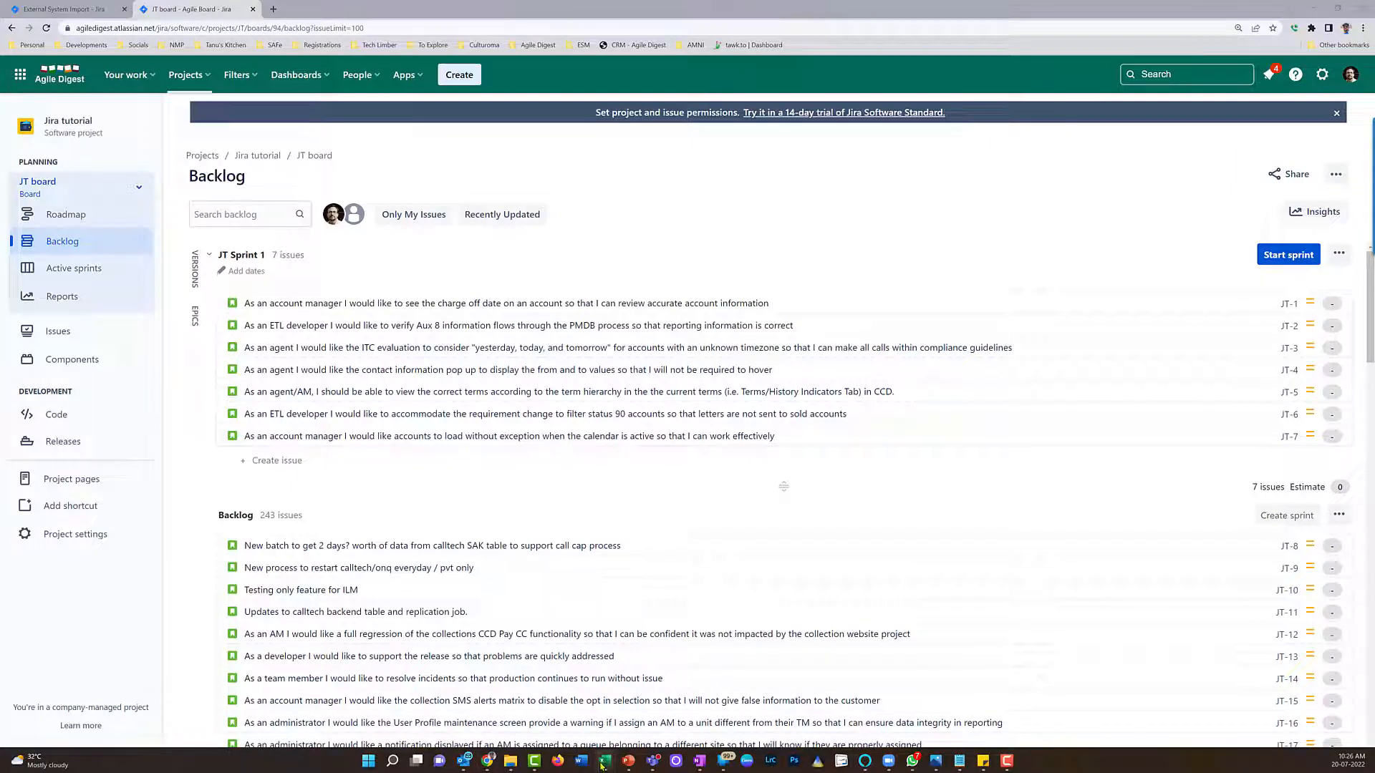
click(551, 702)
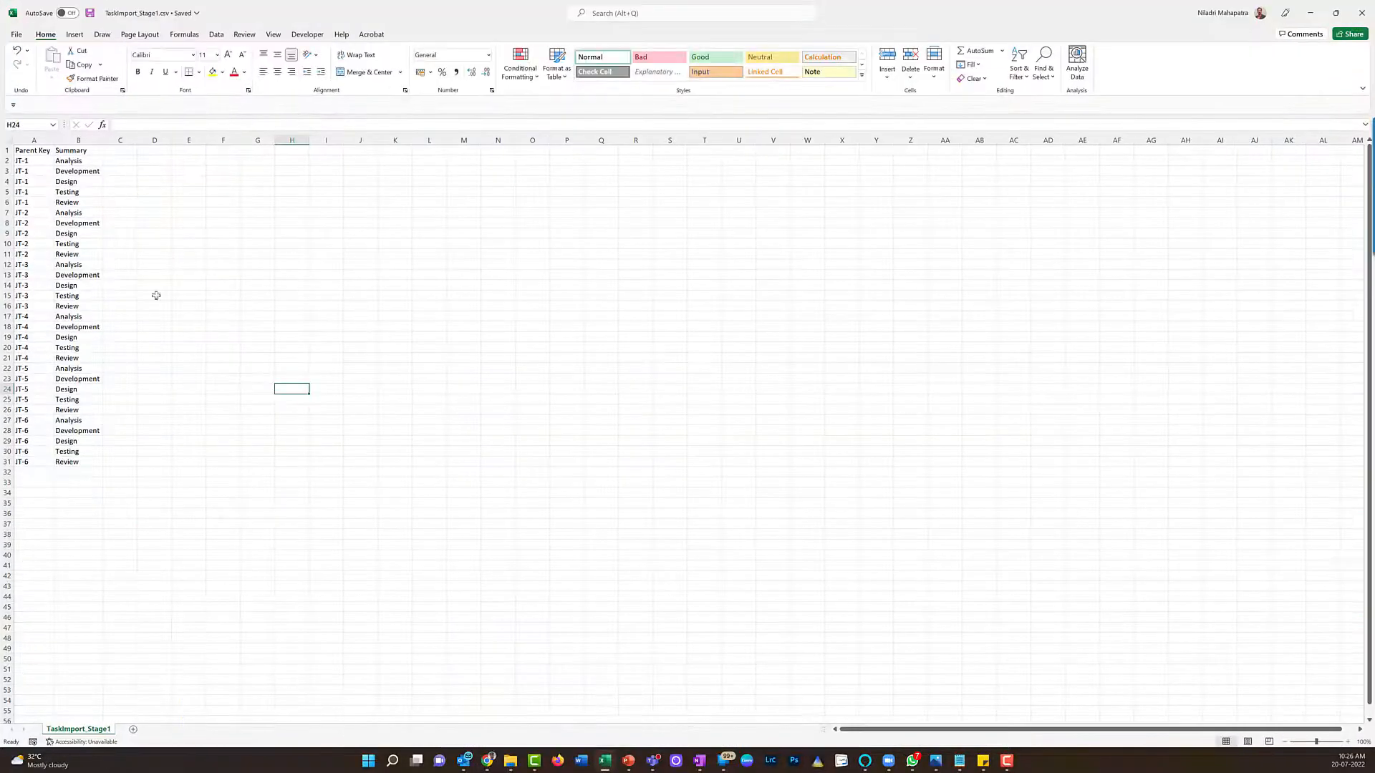
click(1309, 13)
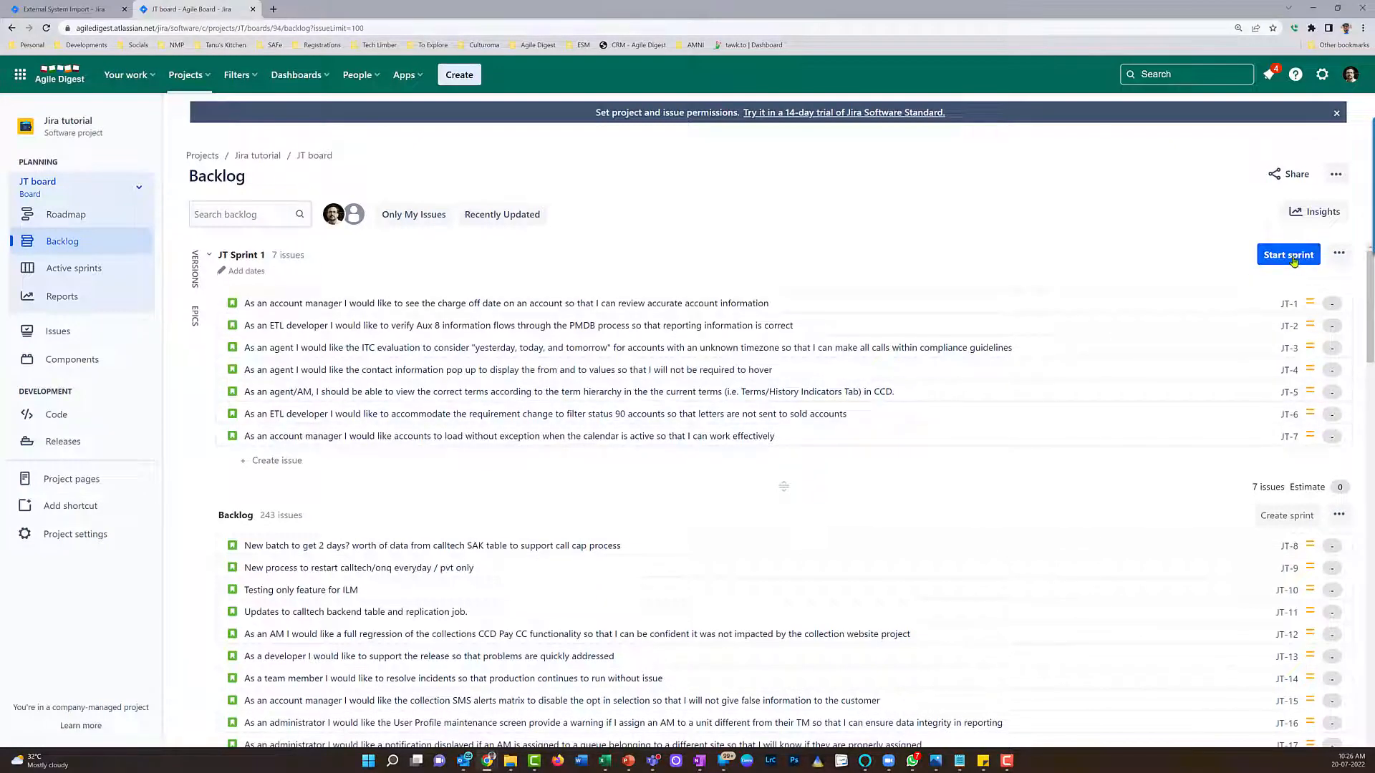
Step: Return to the import's field mapping page, continue through and run the import, and examine the import warnings
click(71, 9)
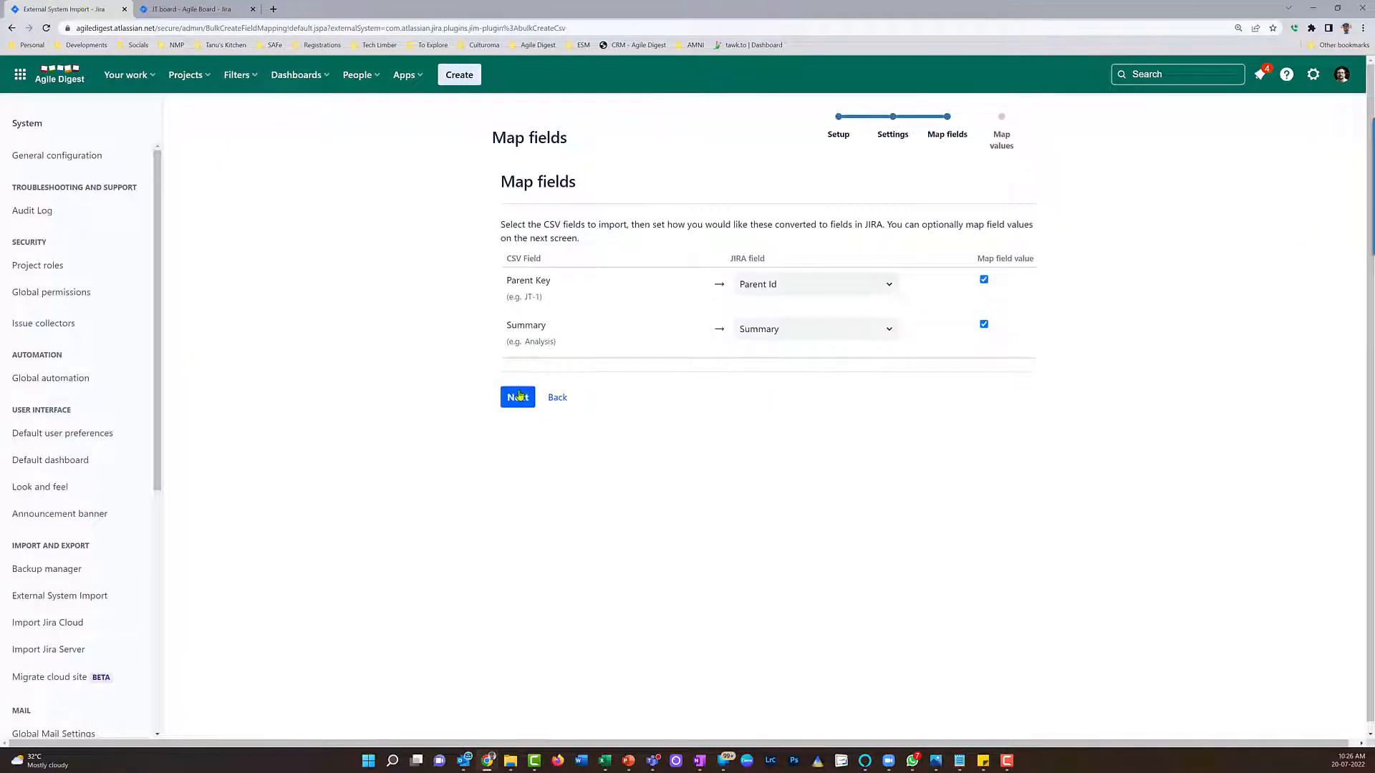
click(518, 396)
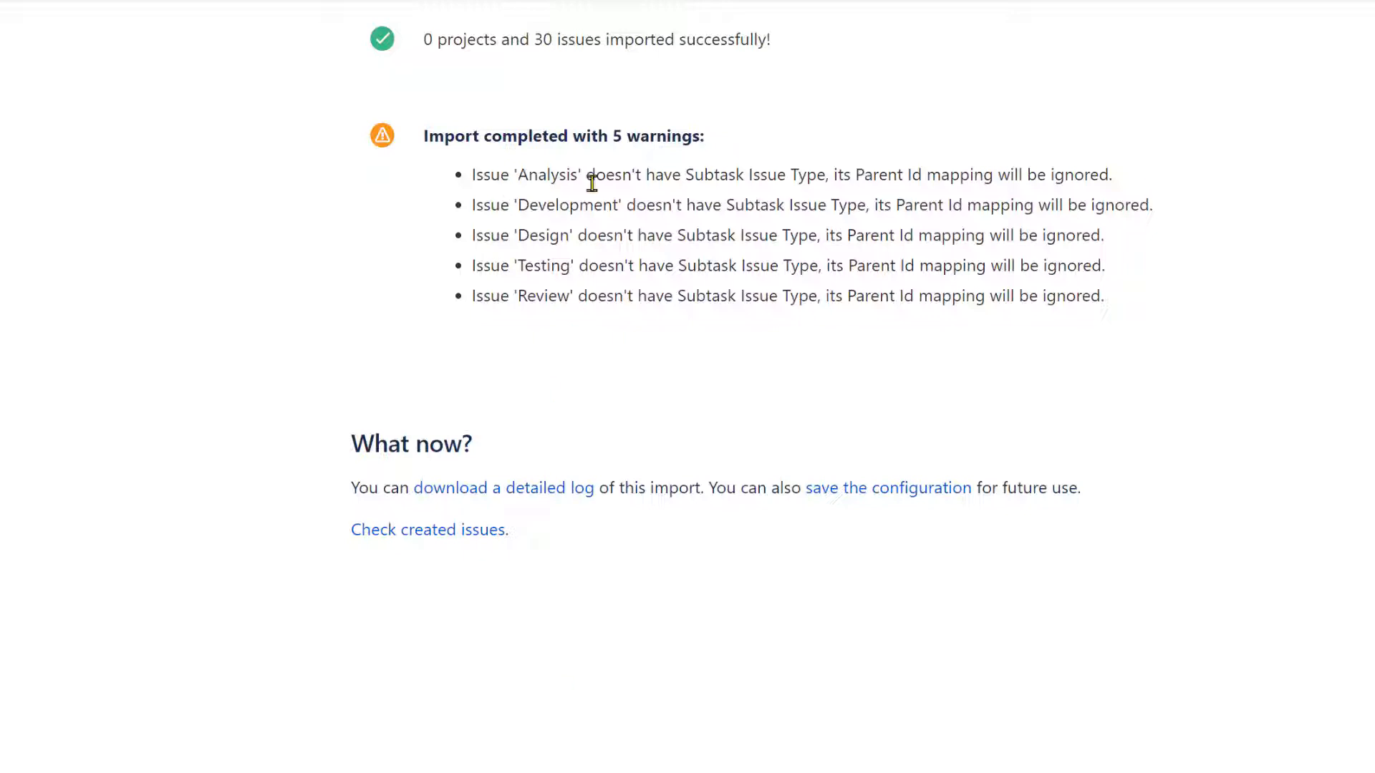
drag(685, 174, 886, 180)
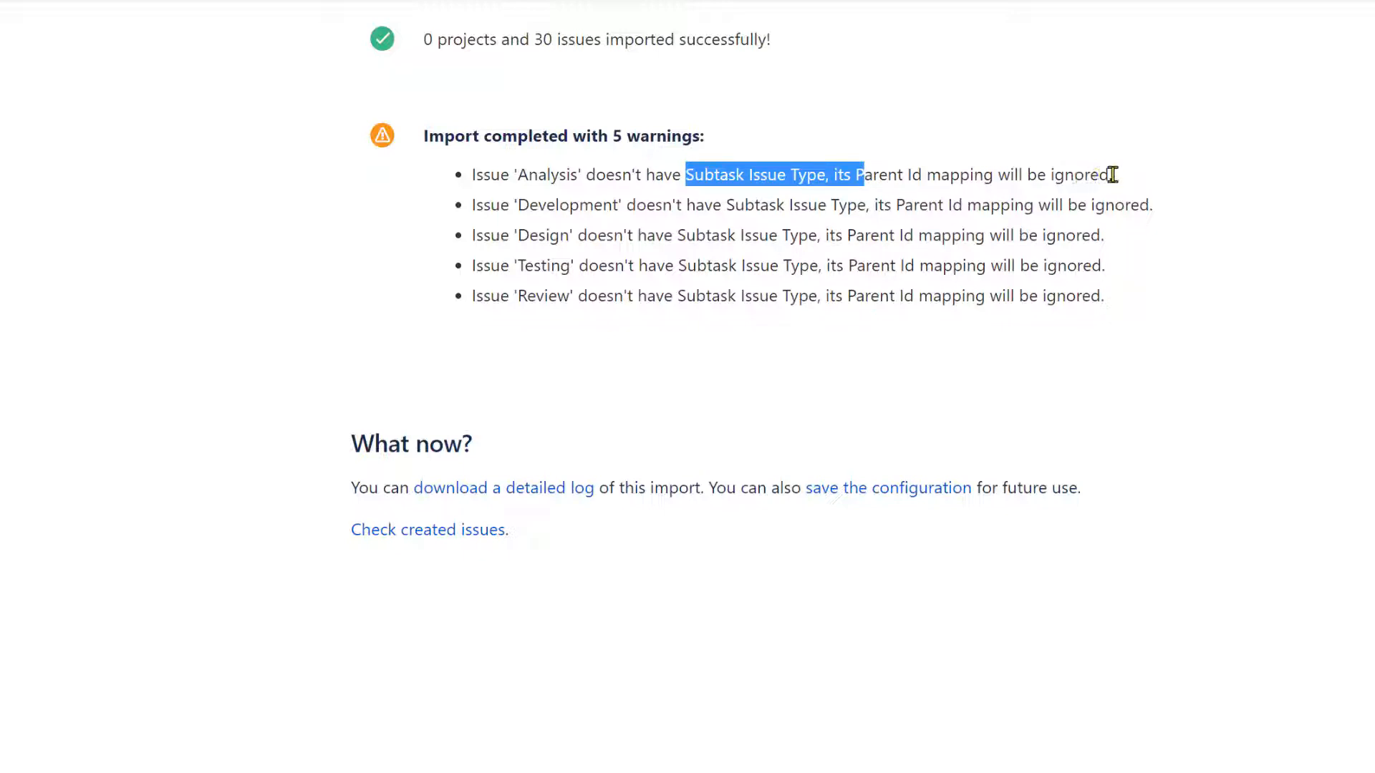
drag(1111, 175, 494, 186)
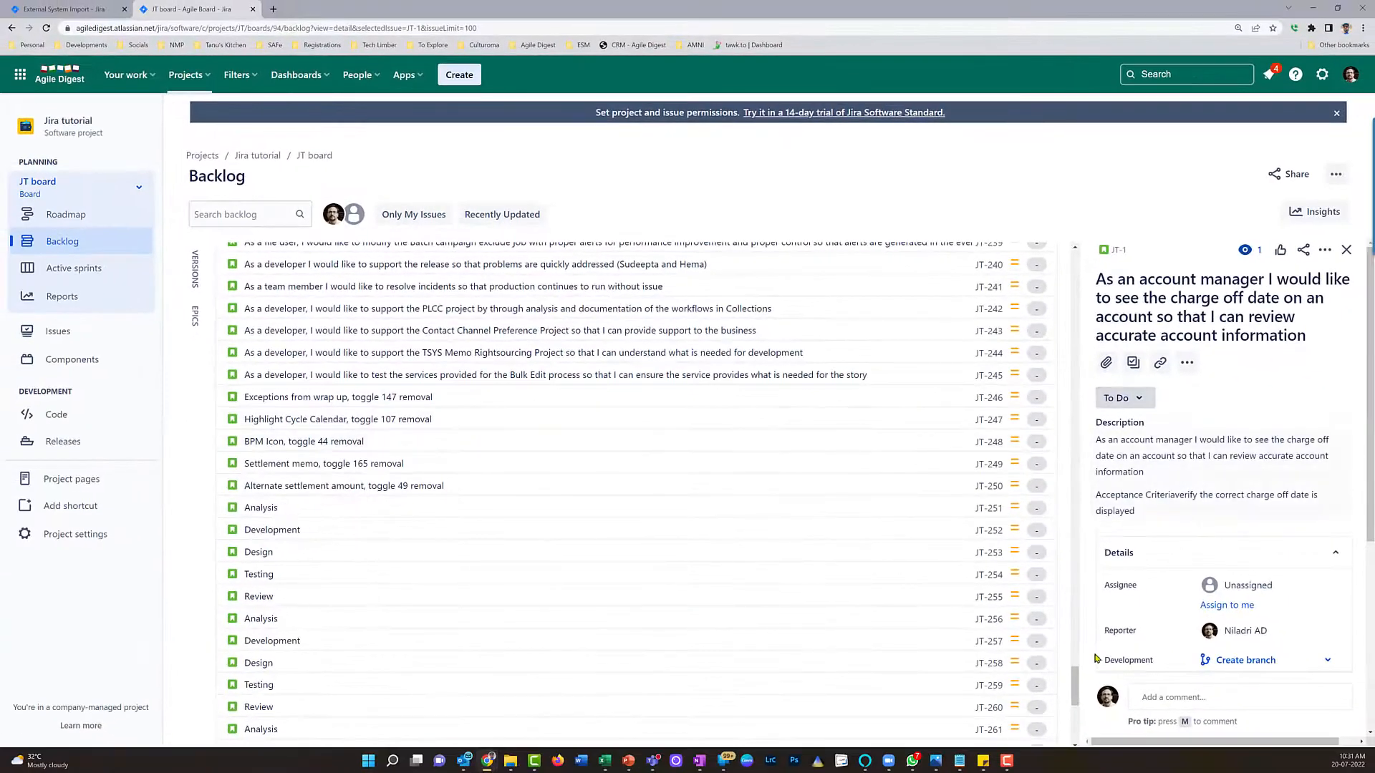
Step: Select the imported issues JT-251 to JT-280 at the end of the project backlog
mouse_move(1075, 686)
mouse_down()
mouse_move(1072, 749)
mouse_move(1067, 698)
mouse_up()
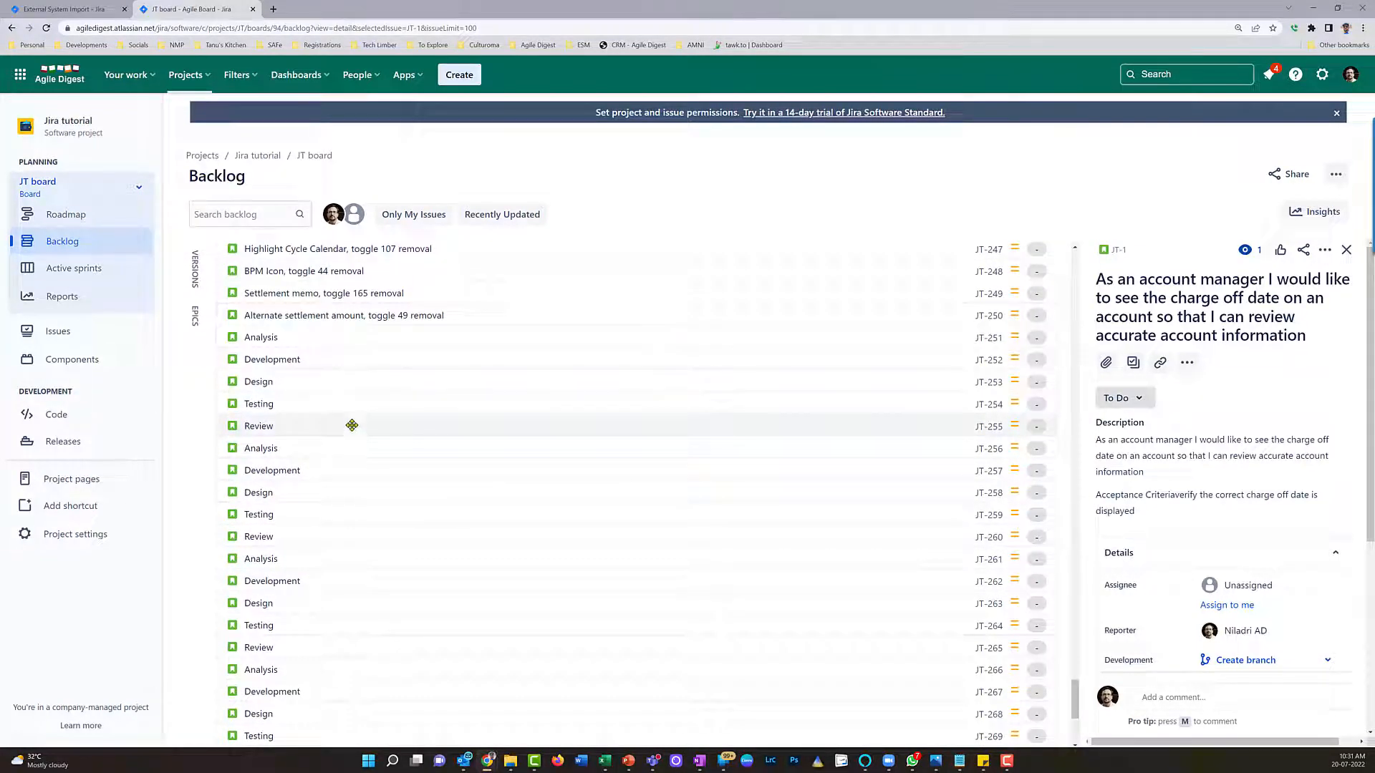
click(361, 343)
scroll(565, 568, down, 4)
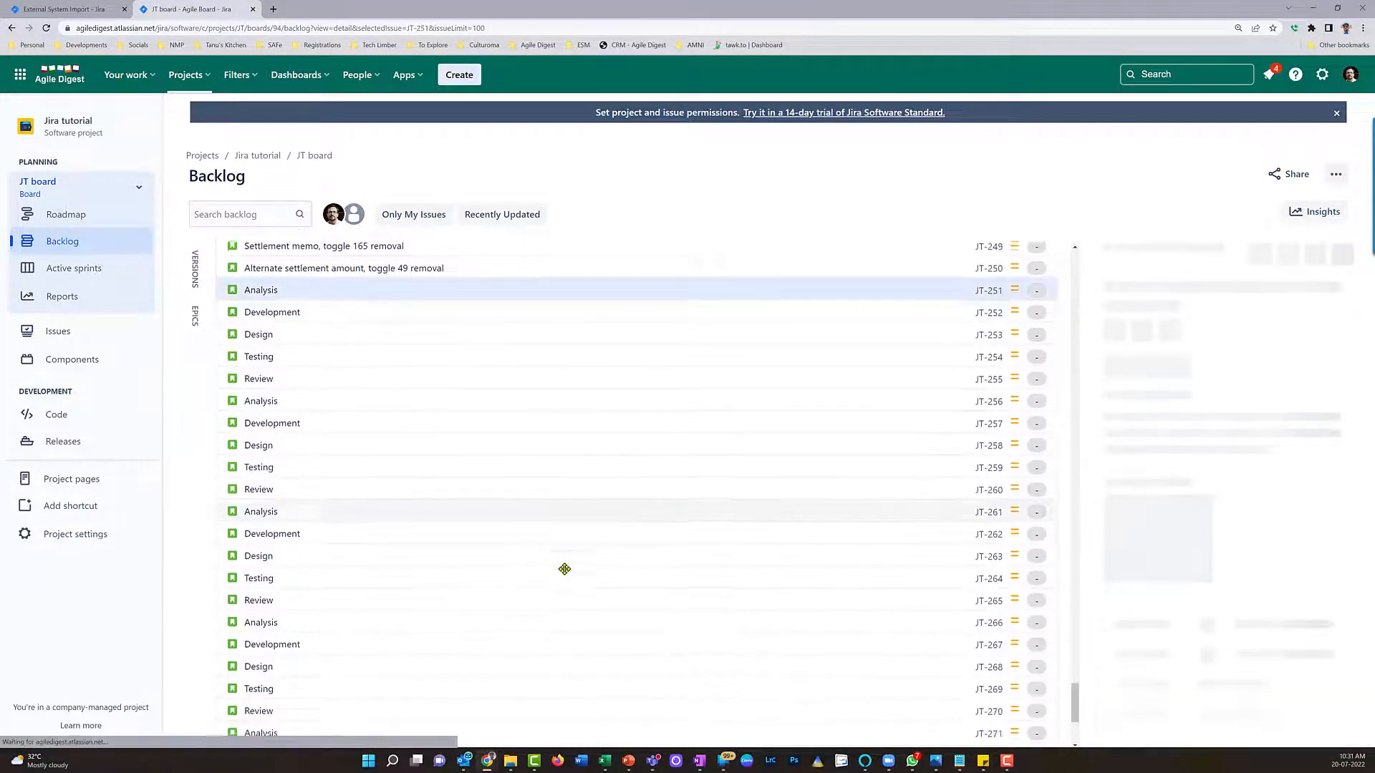
shift+click(413, 688)
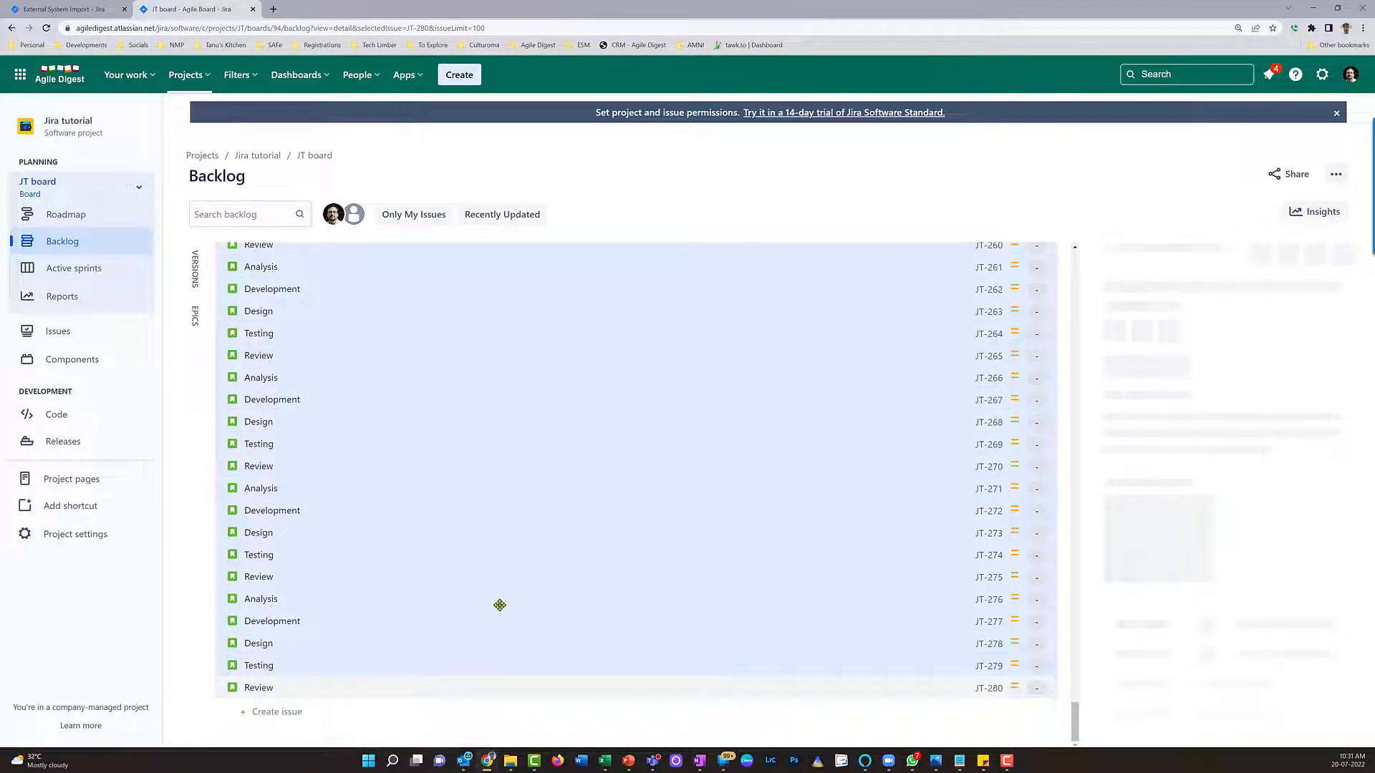
scroll(491, 582, up, 5)
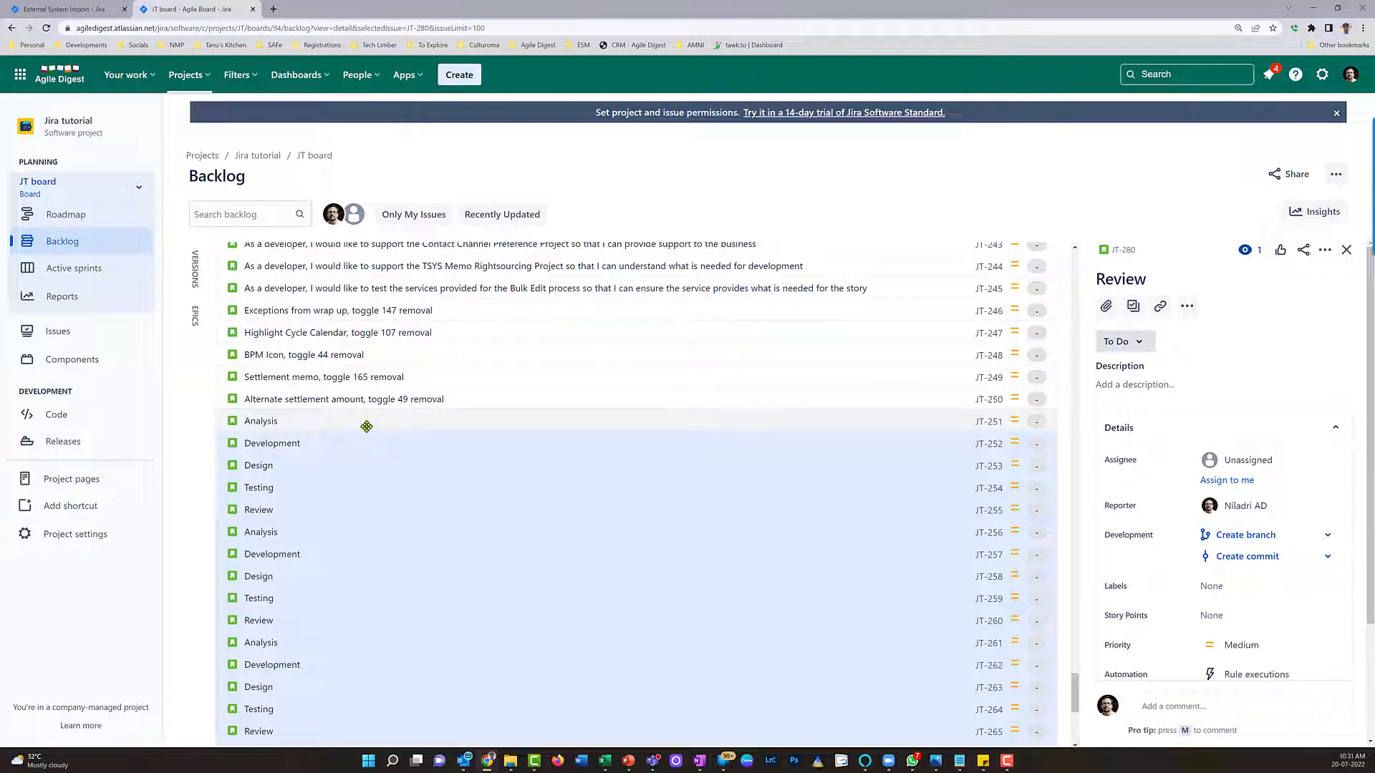
right_click(366, 427)
key(Escape)
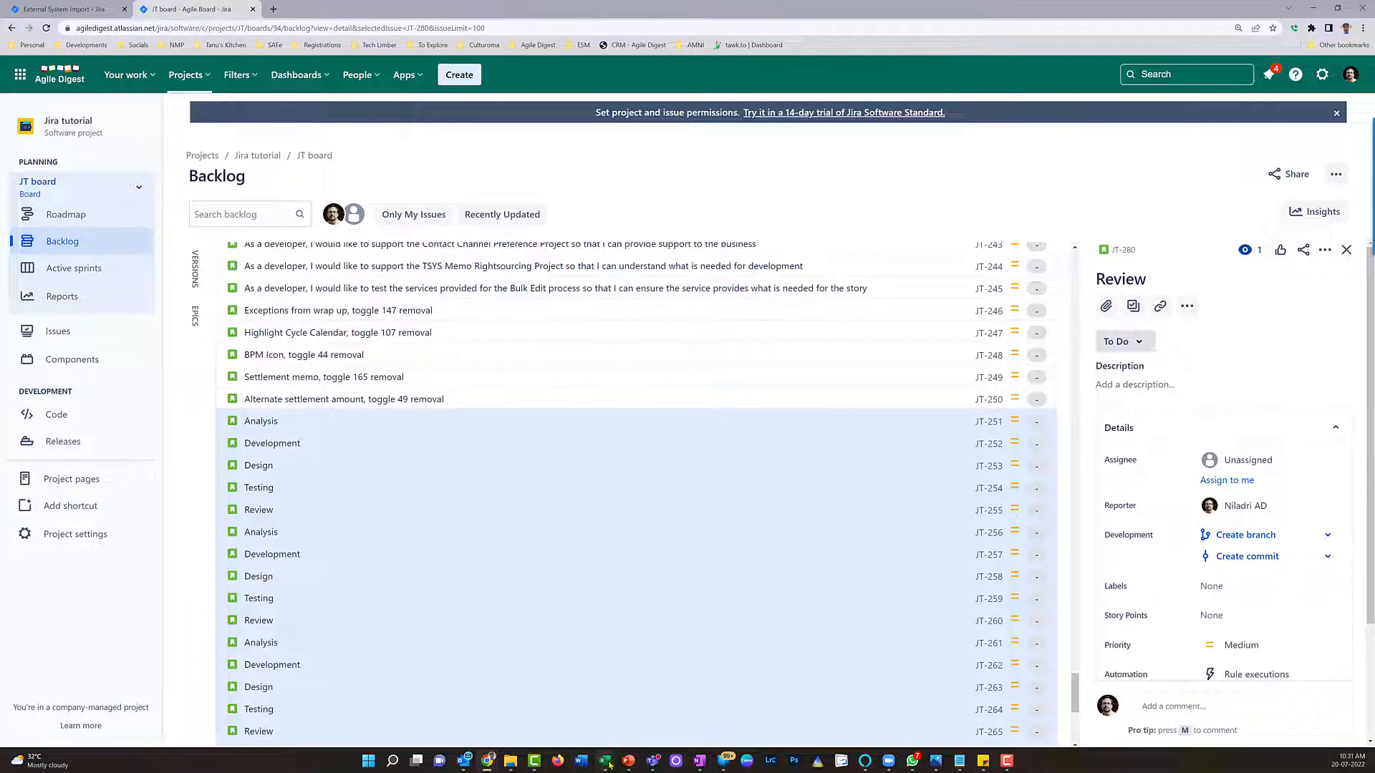
Step: Switch to TaskImport_Stage1.csv in Excel and add the header Issuetype in cell C1
mouse_move(604, 764)
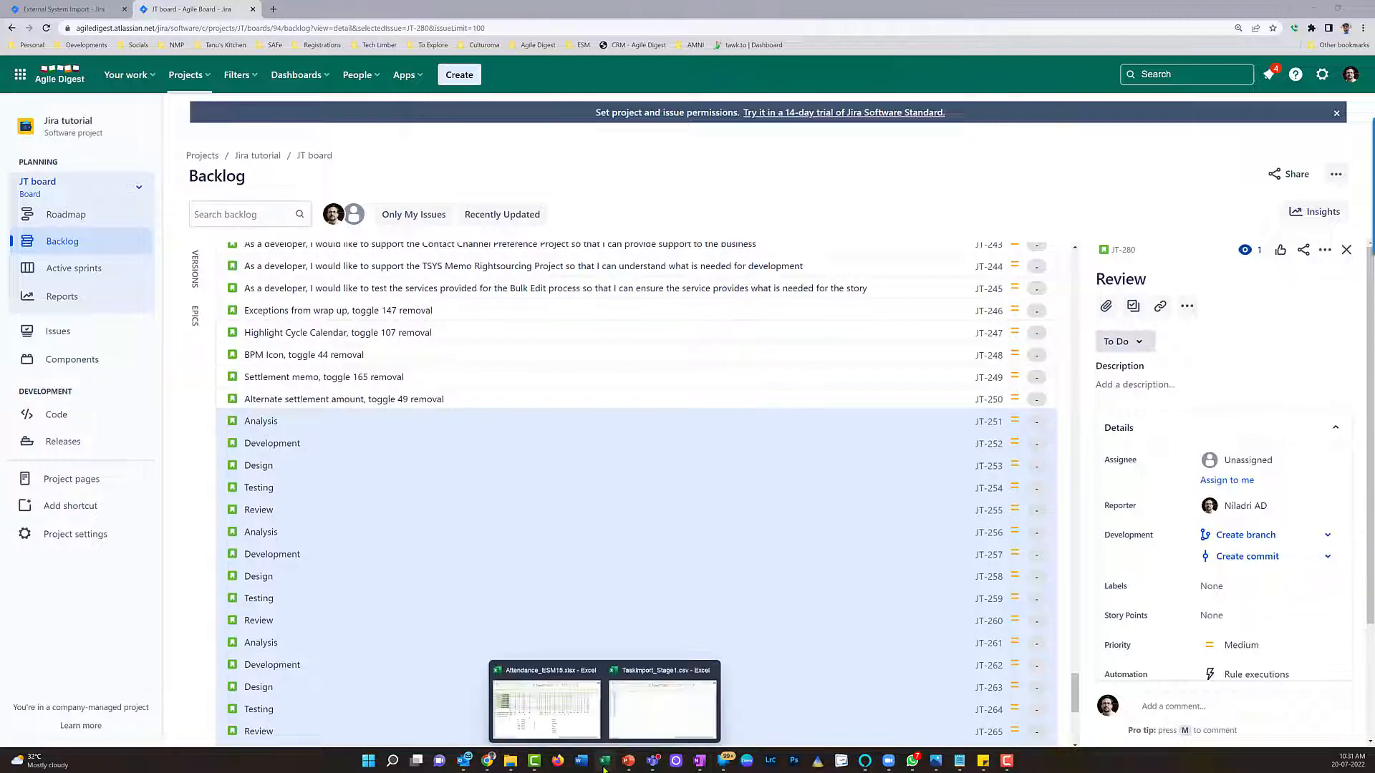
click(656, 714)
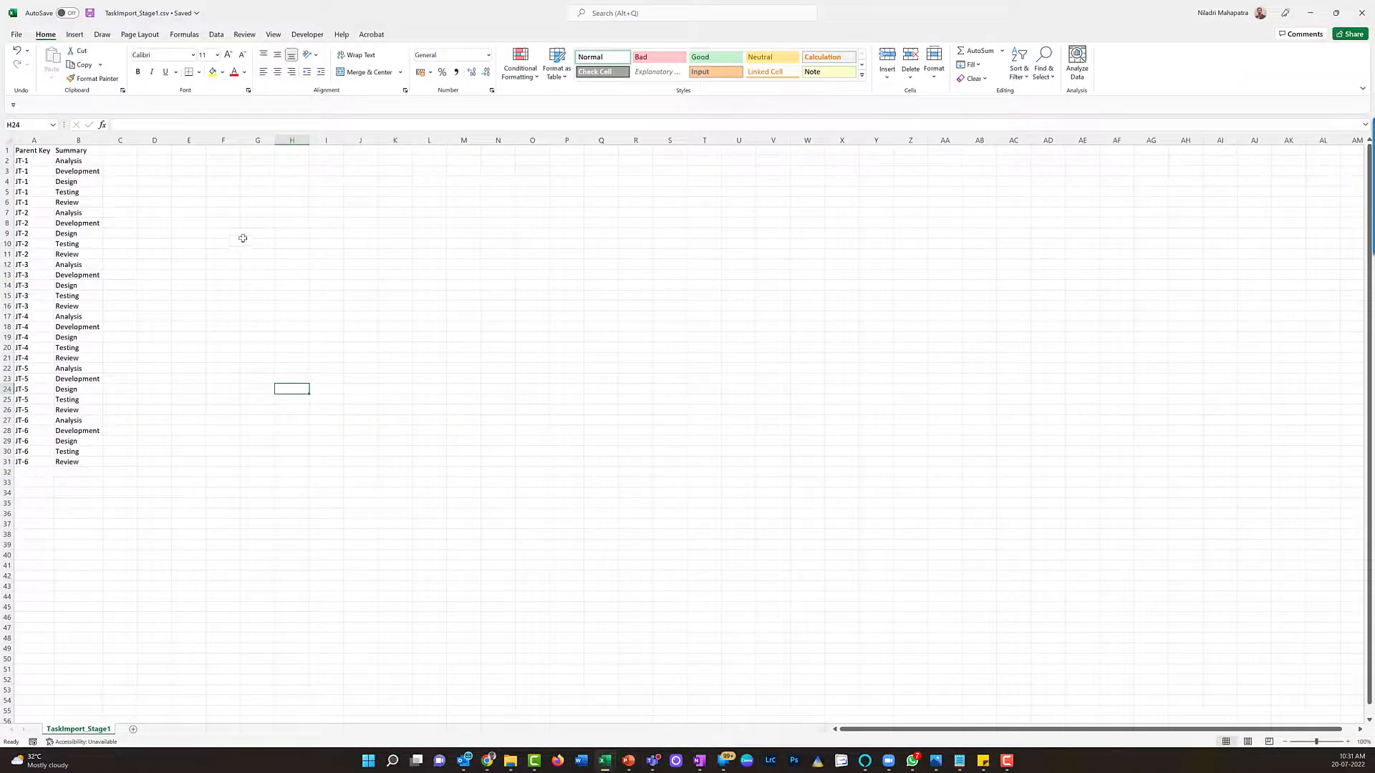
click(113, 153)
text(Iss)
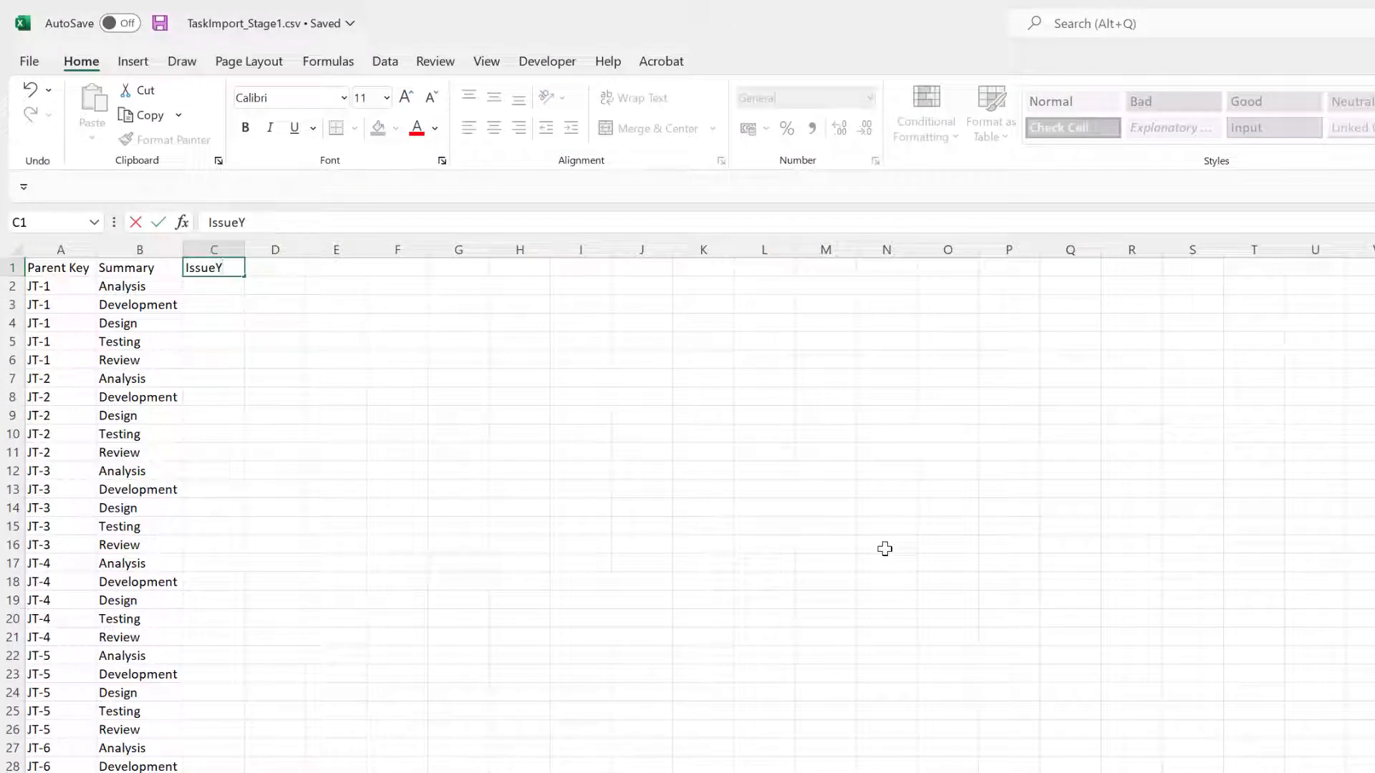
text(uetype)
key(Return)
Step: Enter Subtask in cell C2, fill it down the Issuetype column for the remaining task rows, and save the CSV file
text(Subtask)
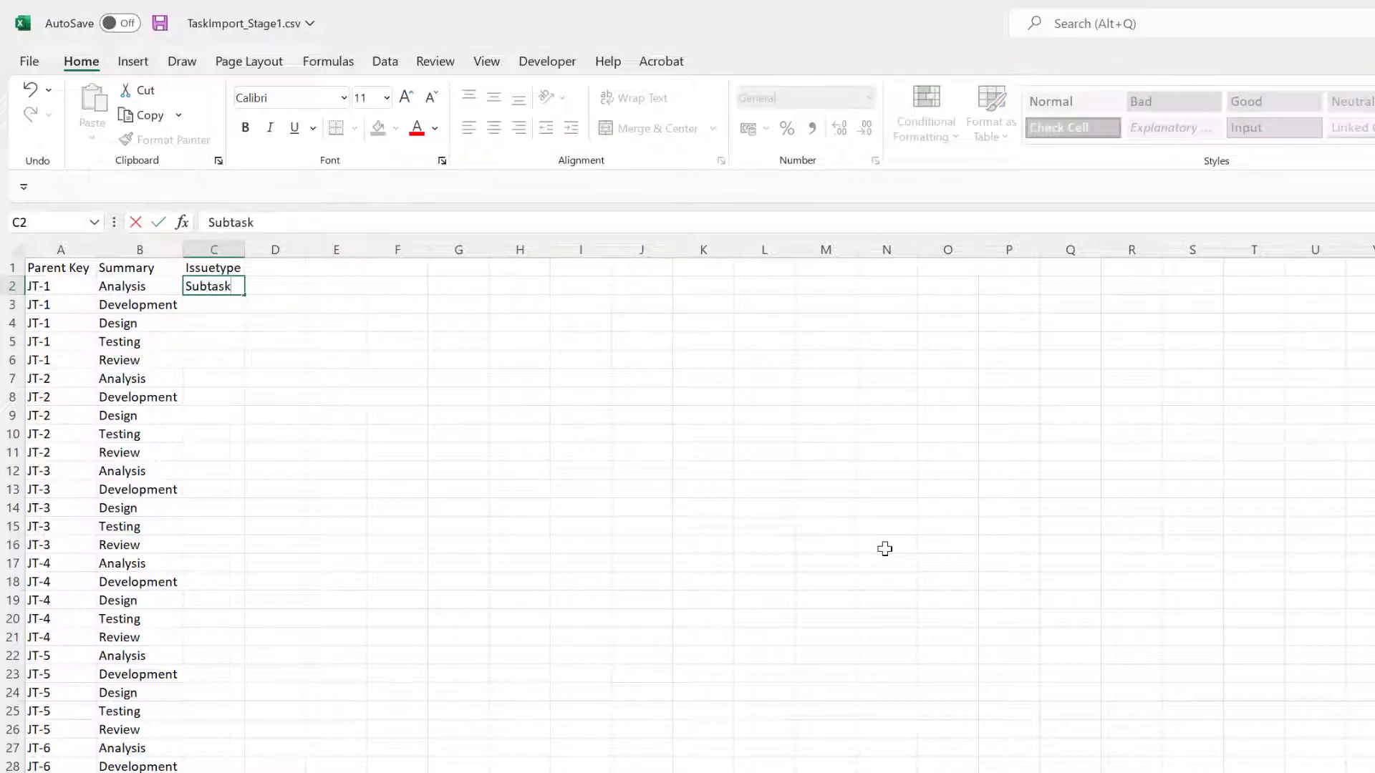
key(ctrl+Return)
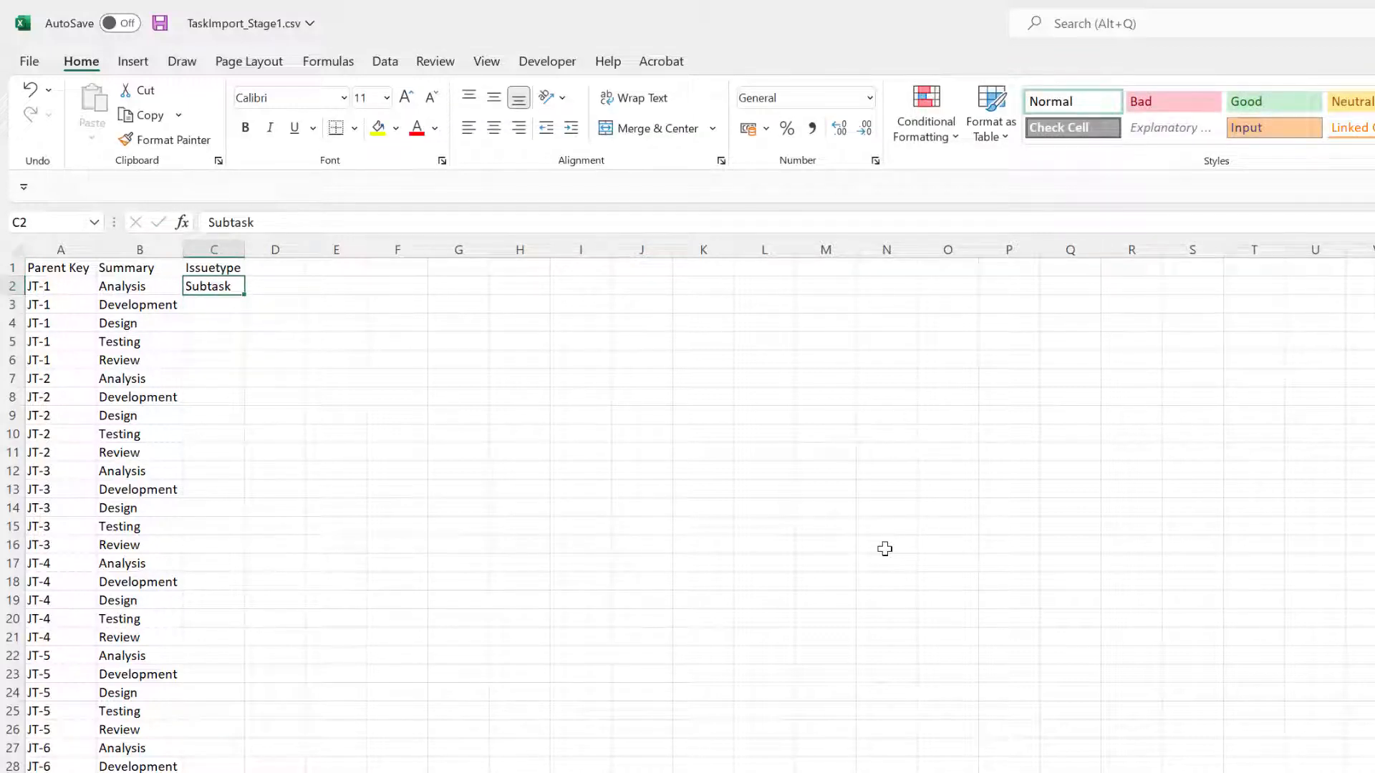
key(ctrl+c)
drag(244, 294, 259, 770)
click(466, 729)
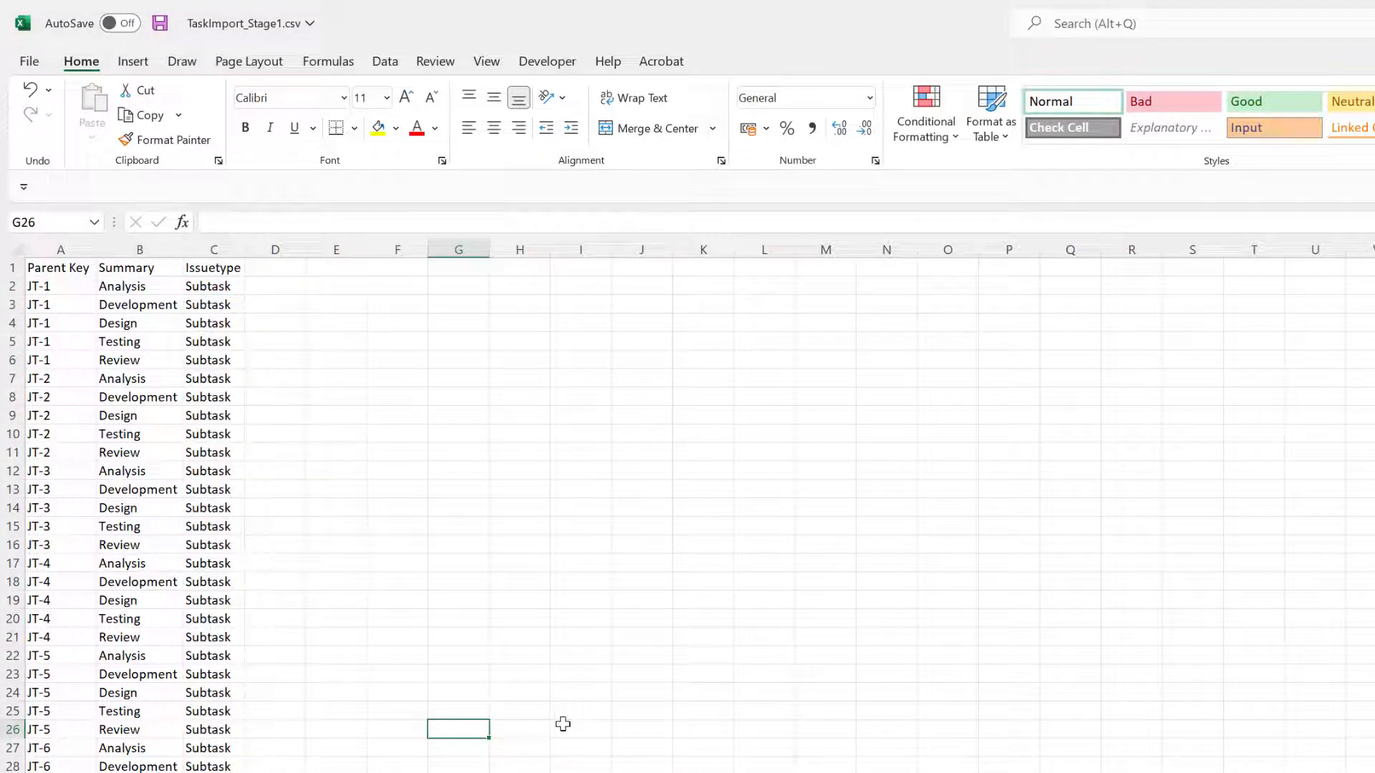
key(ctrl+s)
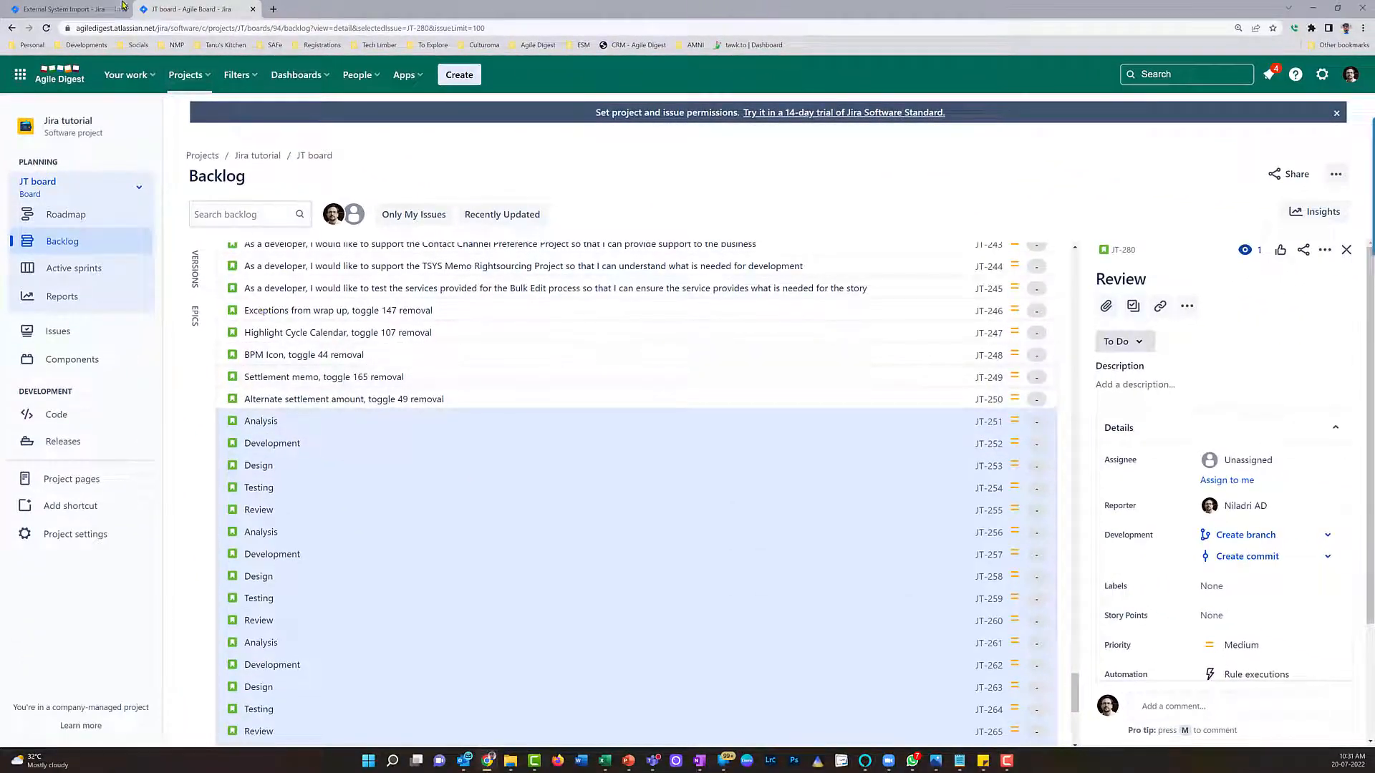
Step: Switch to Jira, look over the import results page, and return to the JT board backlog
click(121, 6)
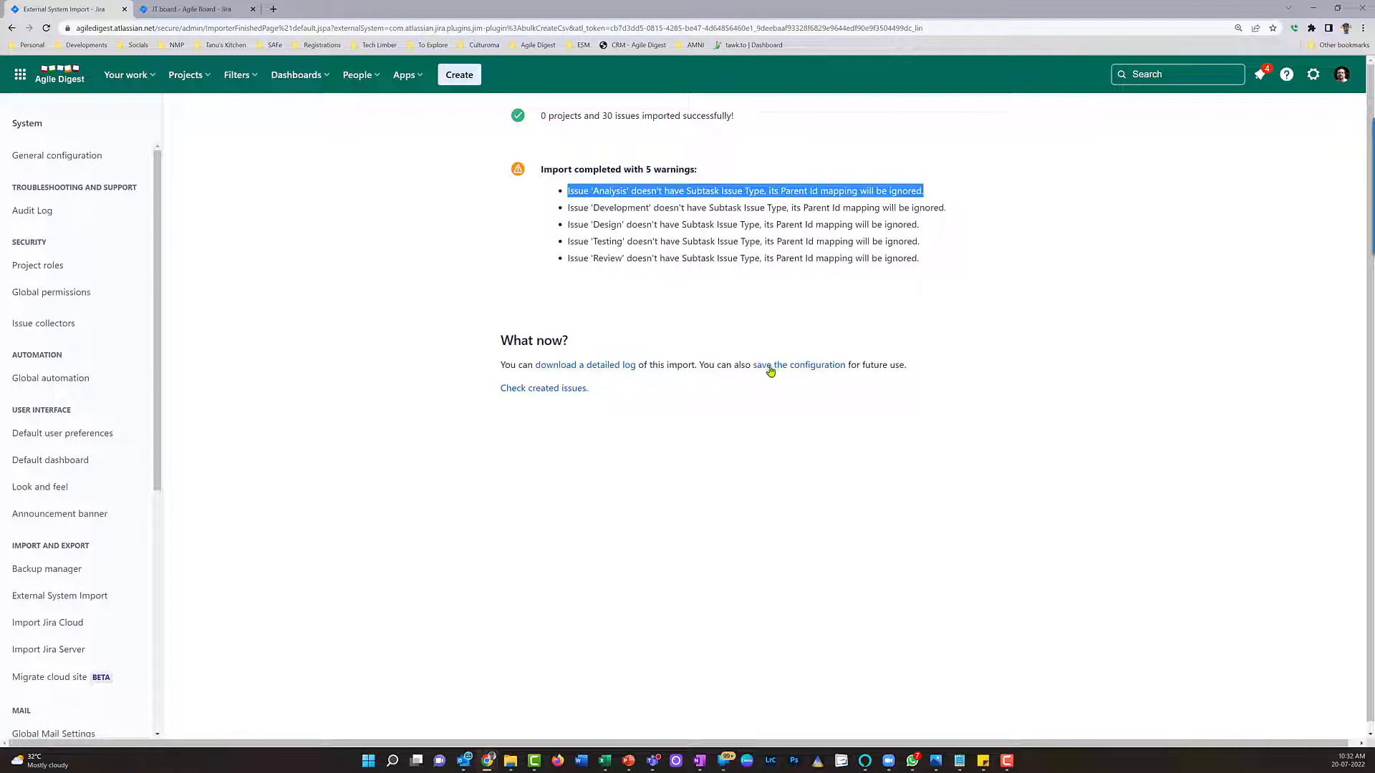
click(173, 12)
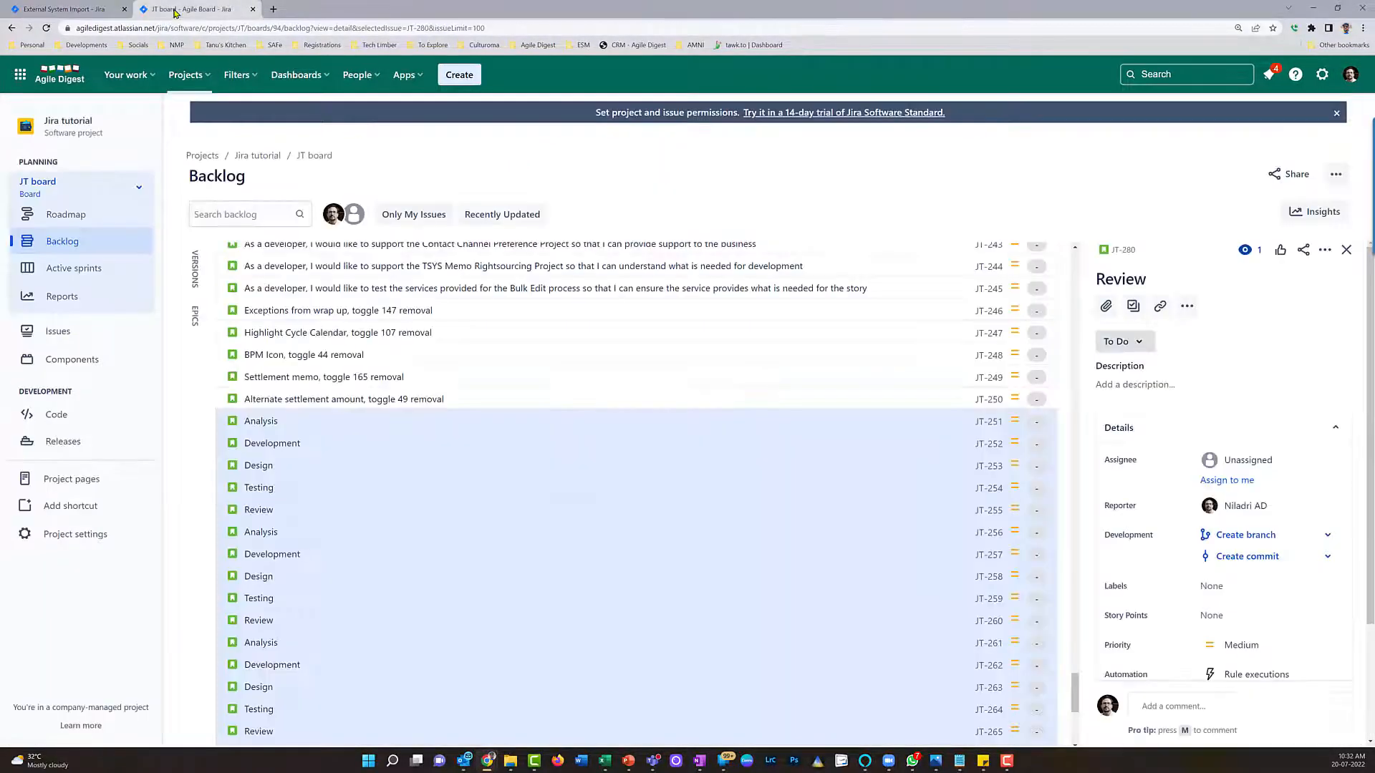
Step: Open the advanced issue search in a new tab and start importing issues from CSV
click(236, 75)
right_click(289, 361)
click(339, 380)
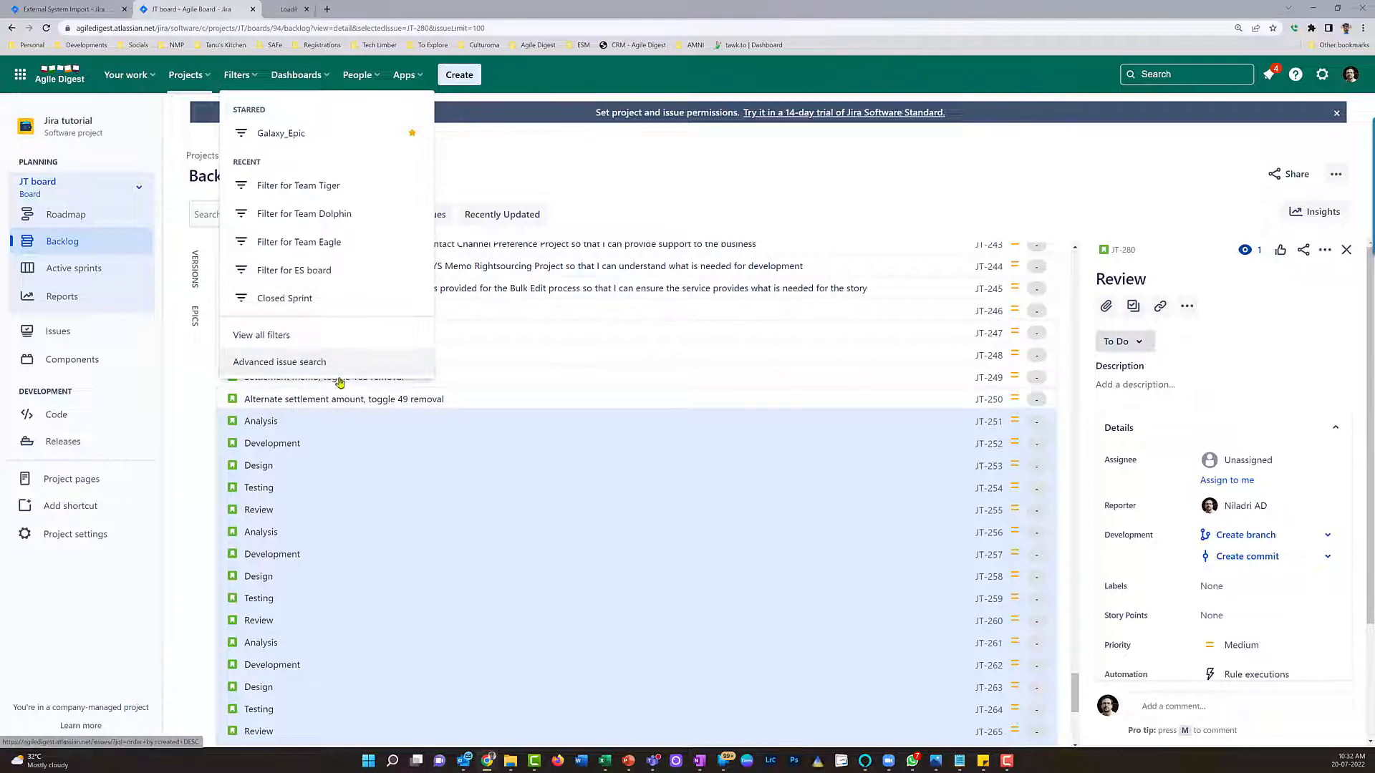
click(293, 12)
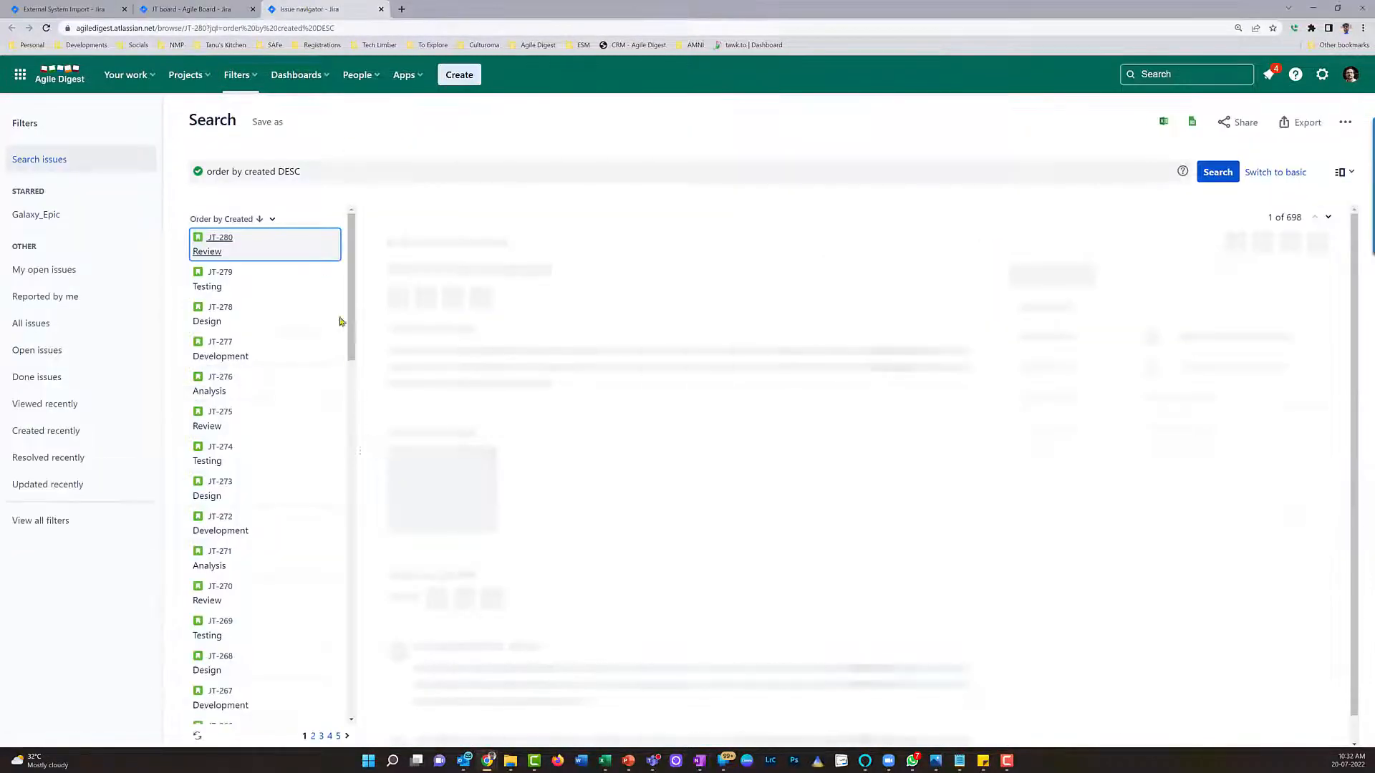
click(1345, 122)
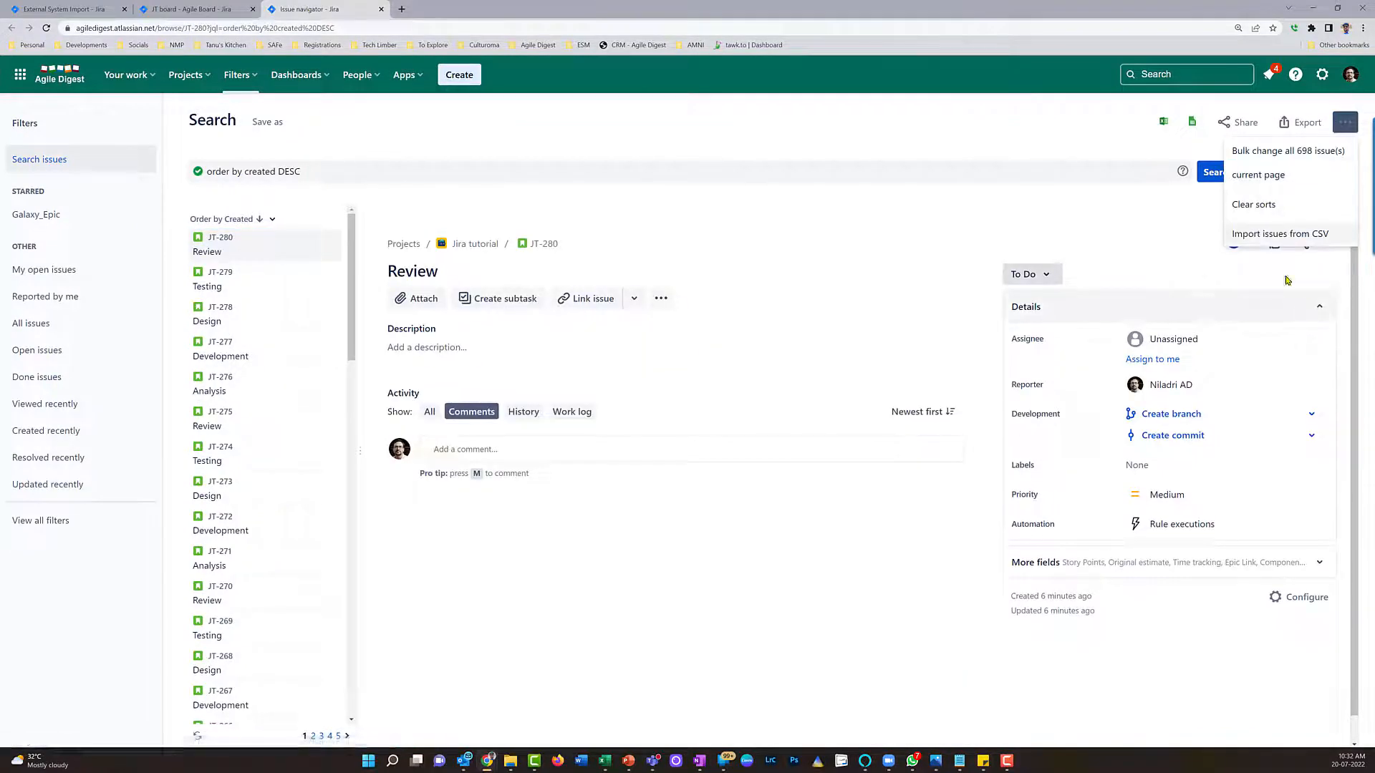
click(1267, 234)
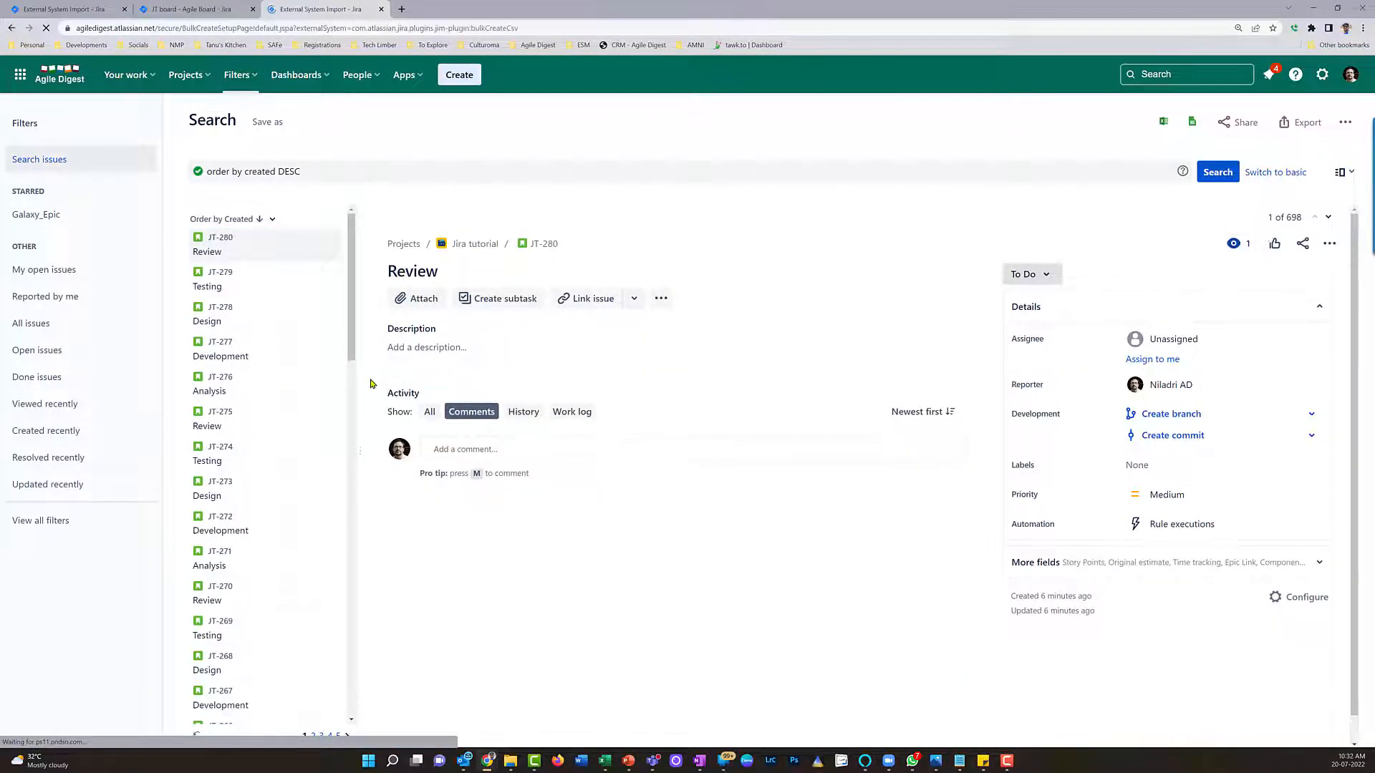
Step: Choose TaskImport_Stage1.csv as the CSV source file and set Jira tutorial as the project to import into
click(446, 277)
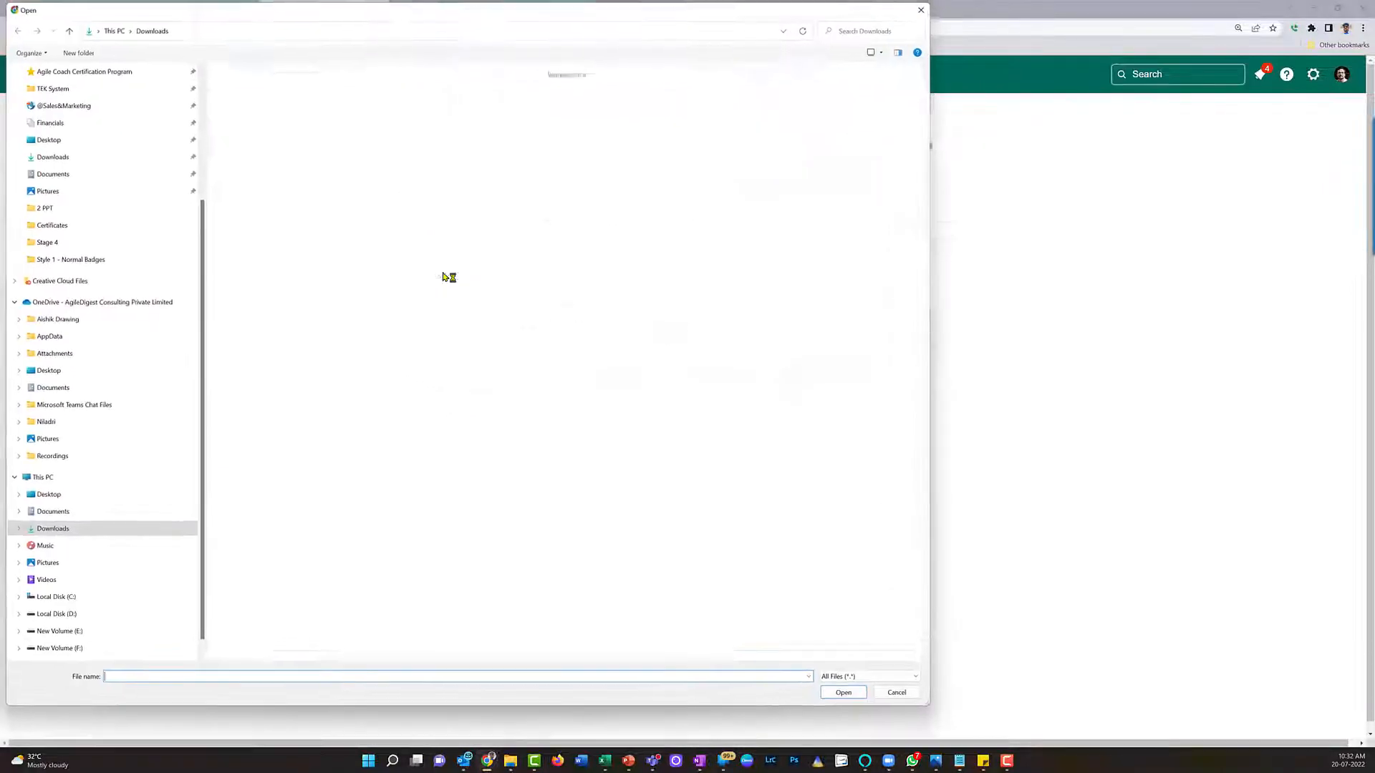
key(Escape)
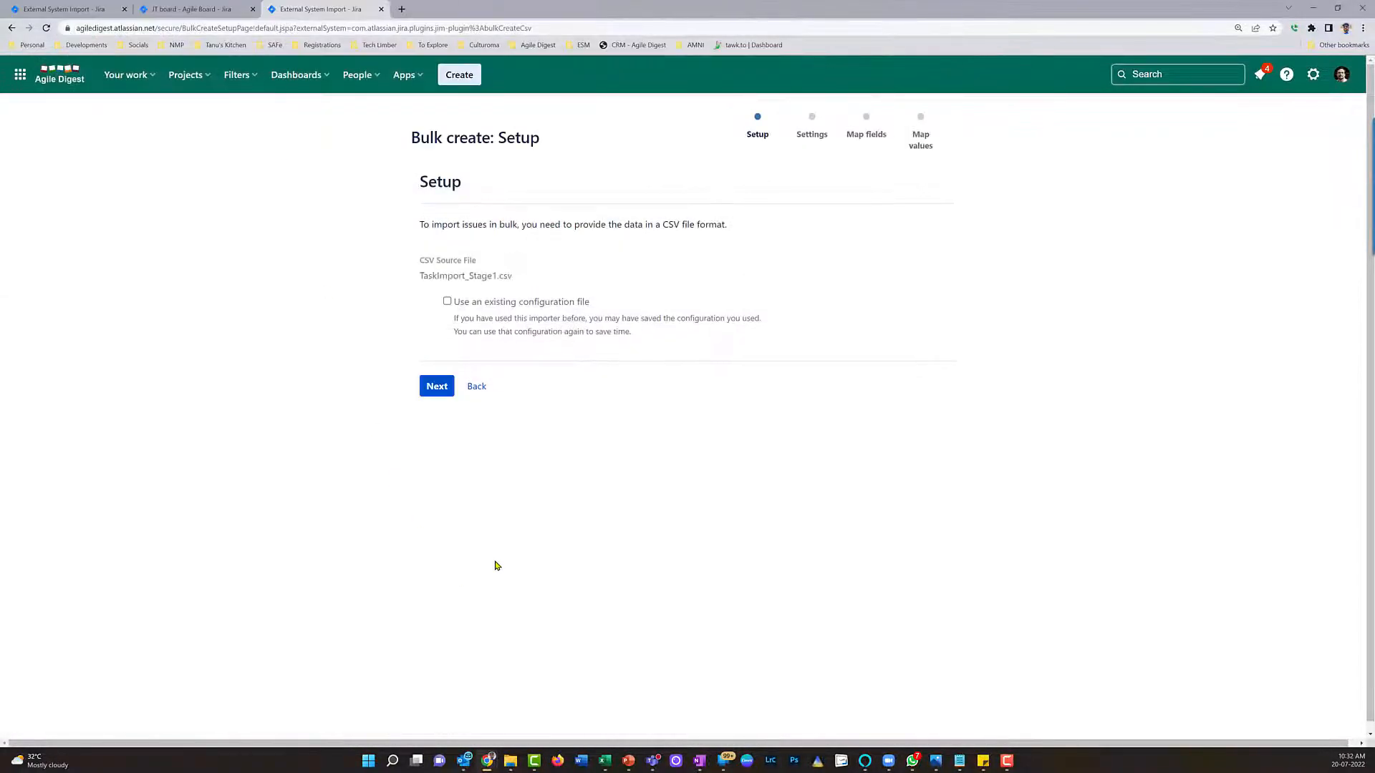
click(440, 388)
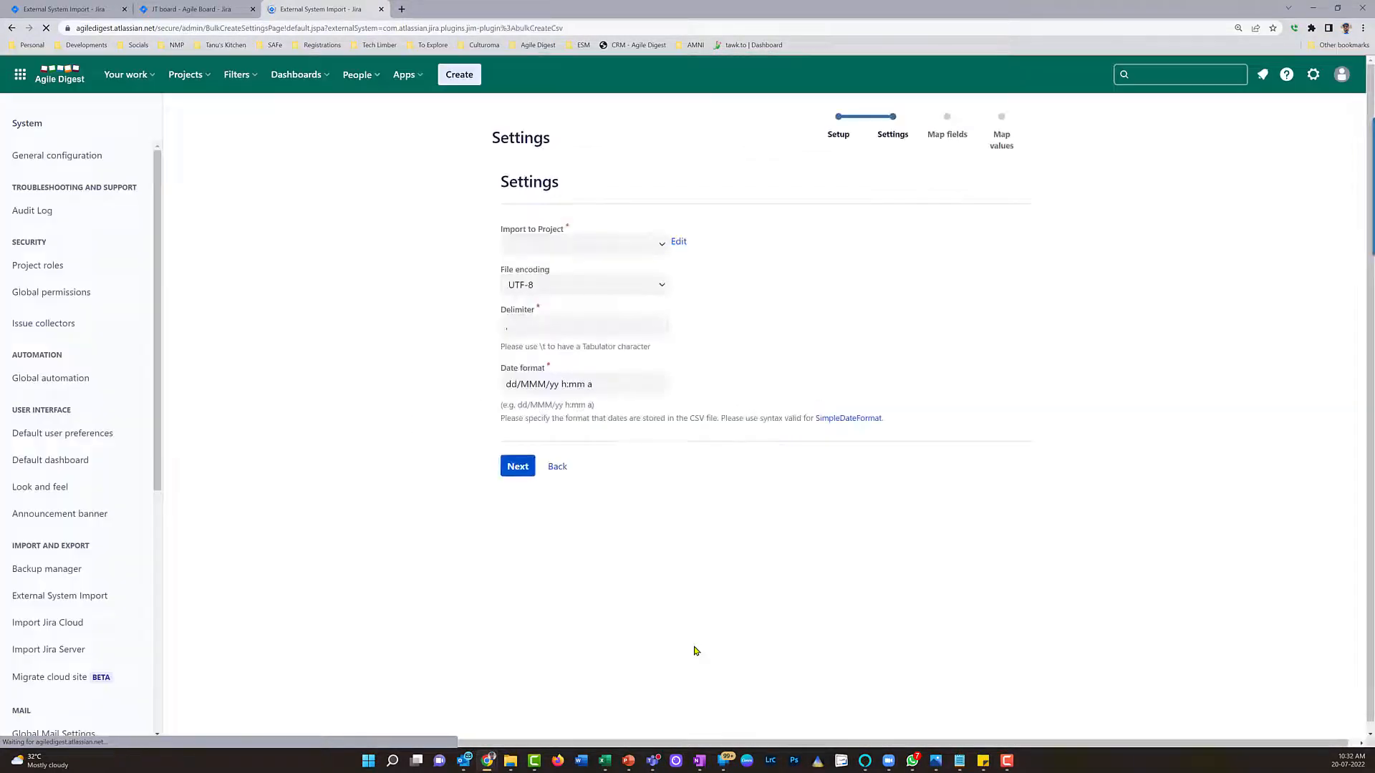
click(652, 248)
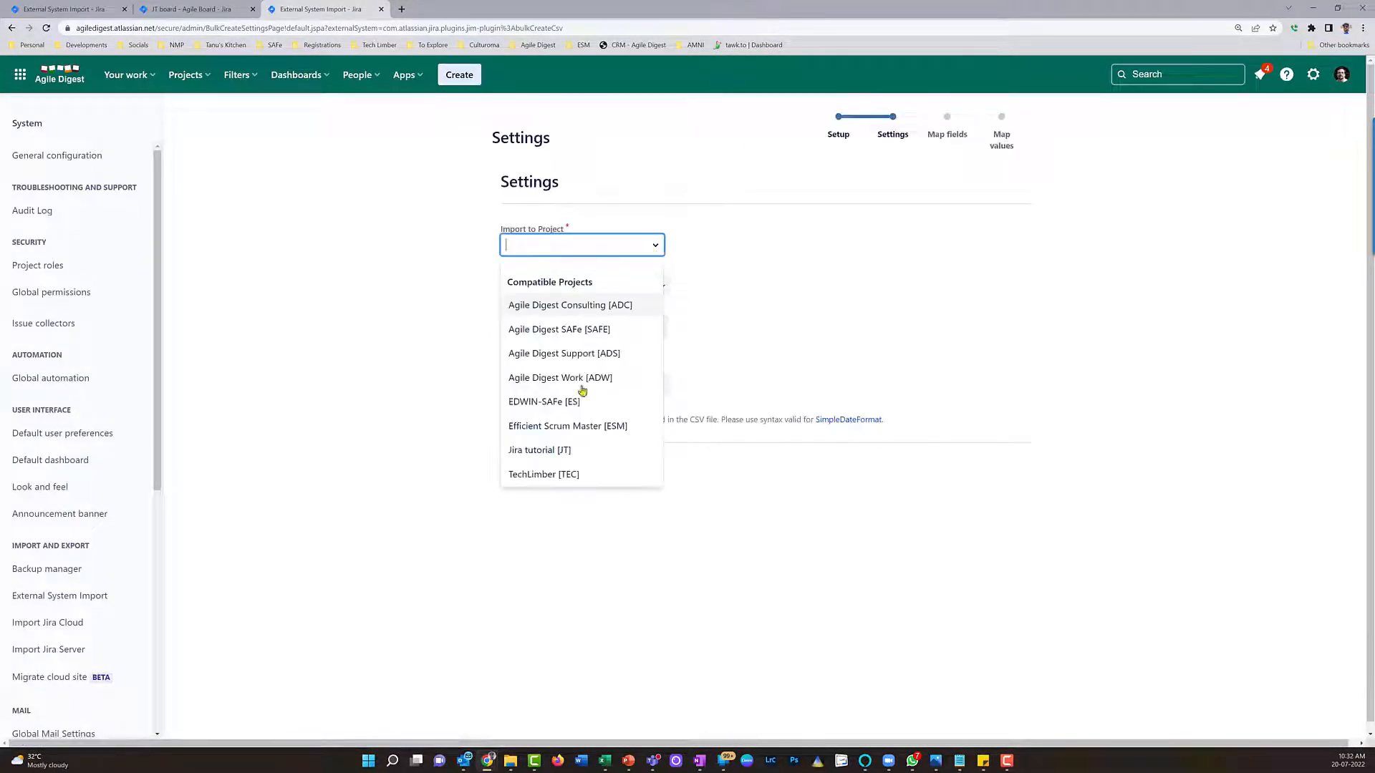
click(556, 450)
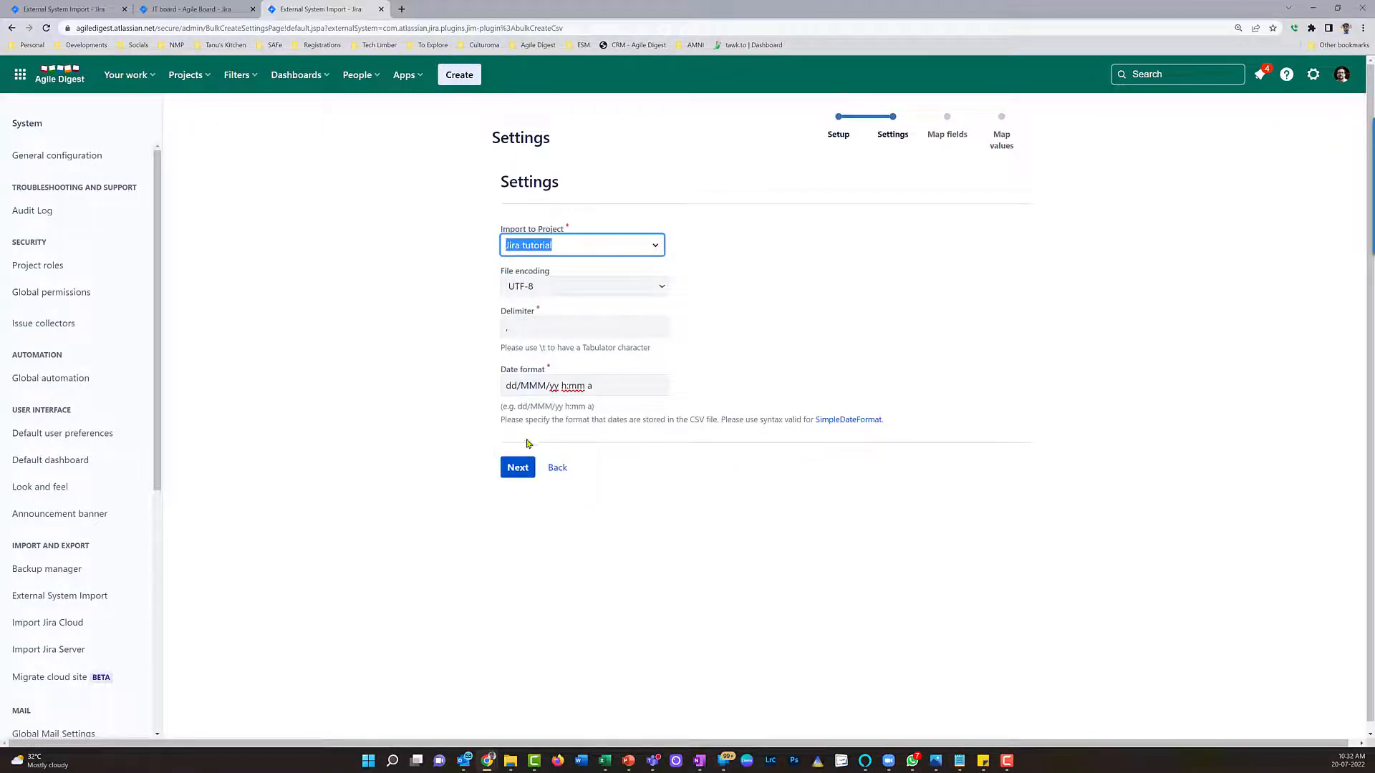
click(517, 467)
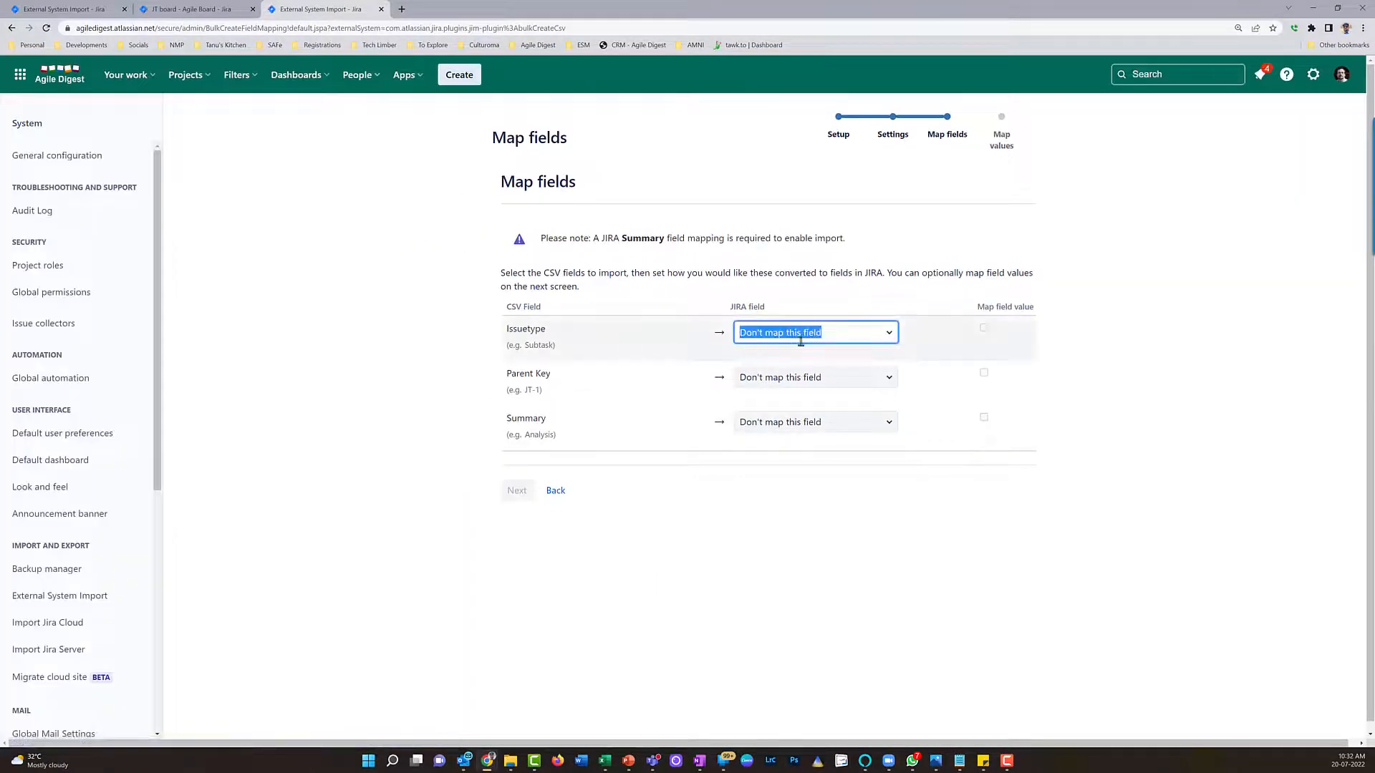
Step: Map the CSV field Issuetype to Issue Type and enable mapping of its field values
click(891, 340)
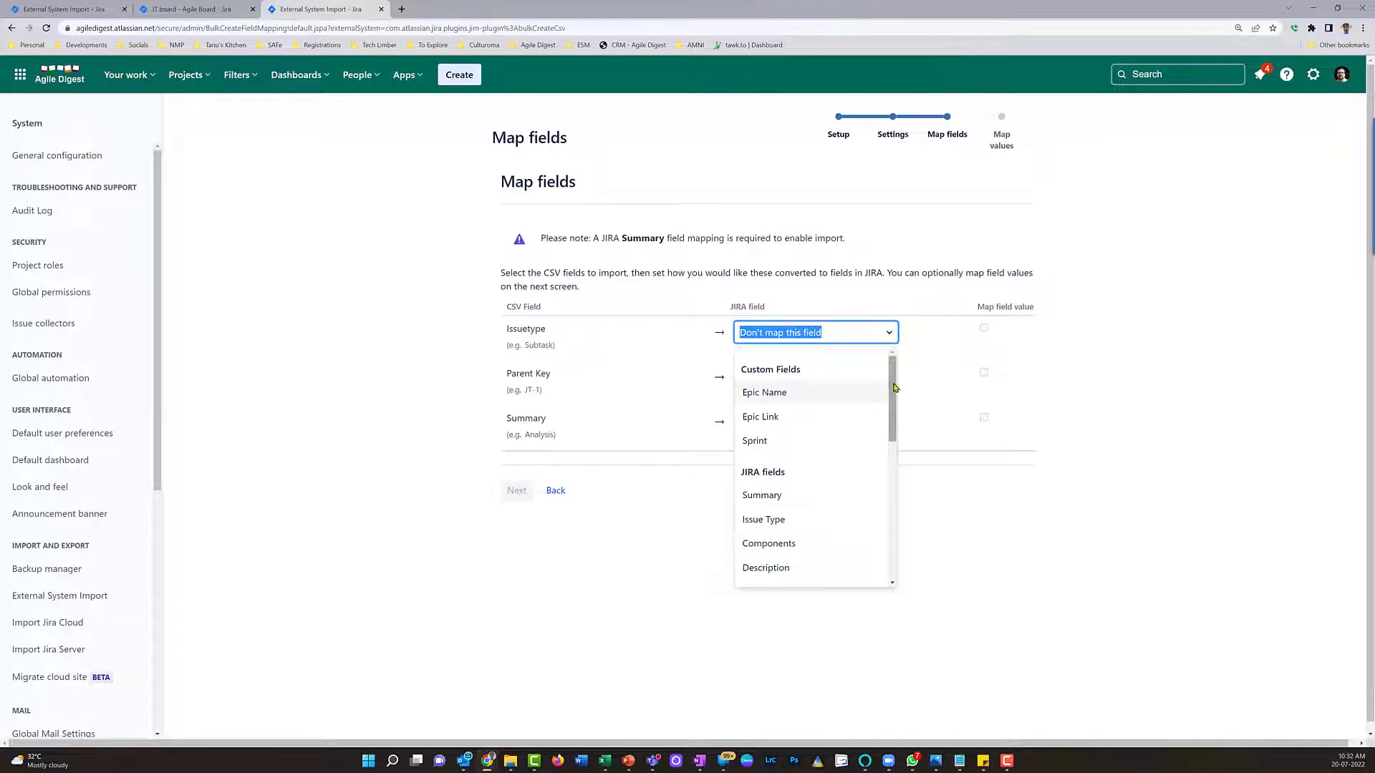
click(765, 520)
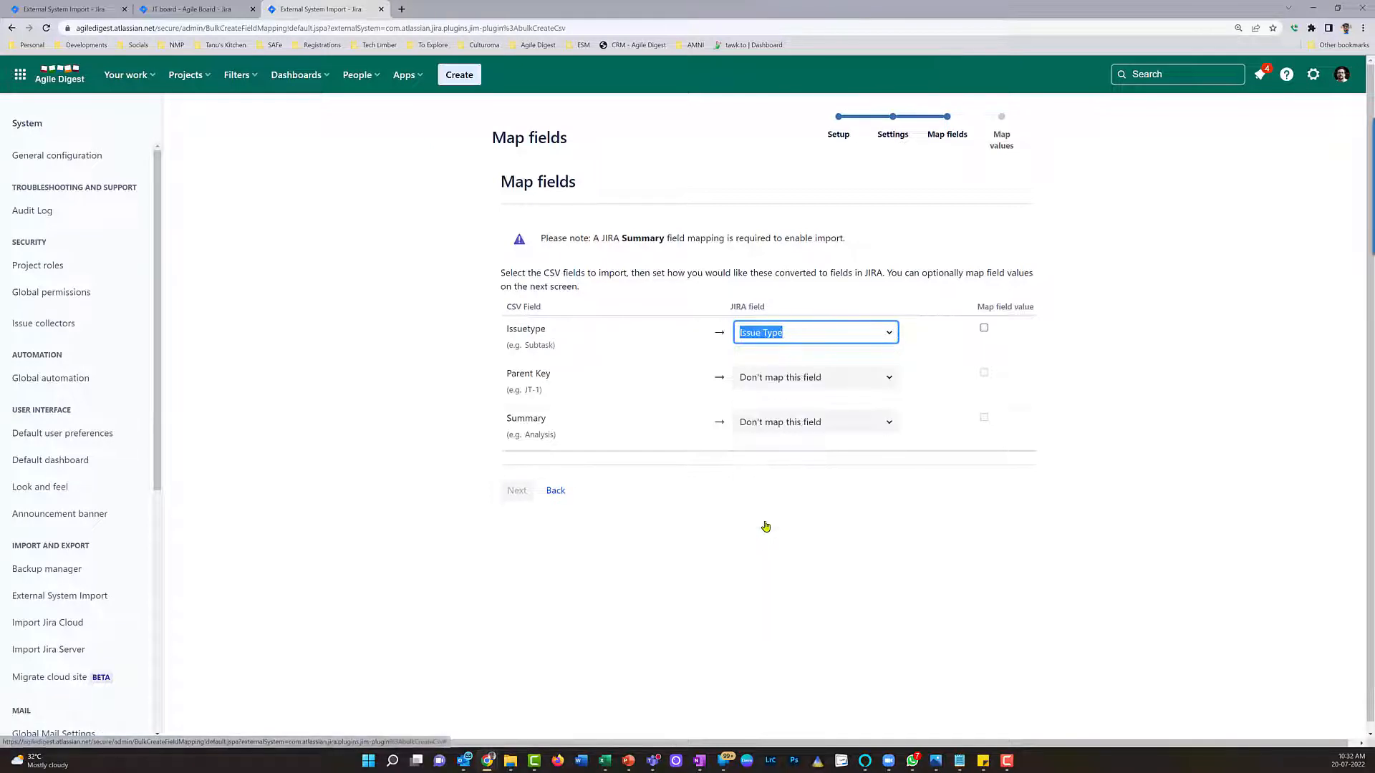
click(983, 327)
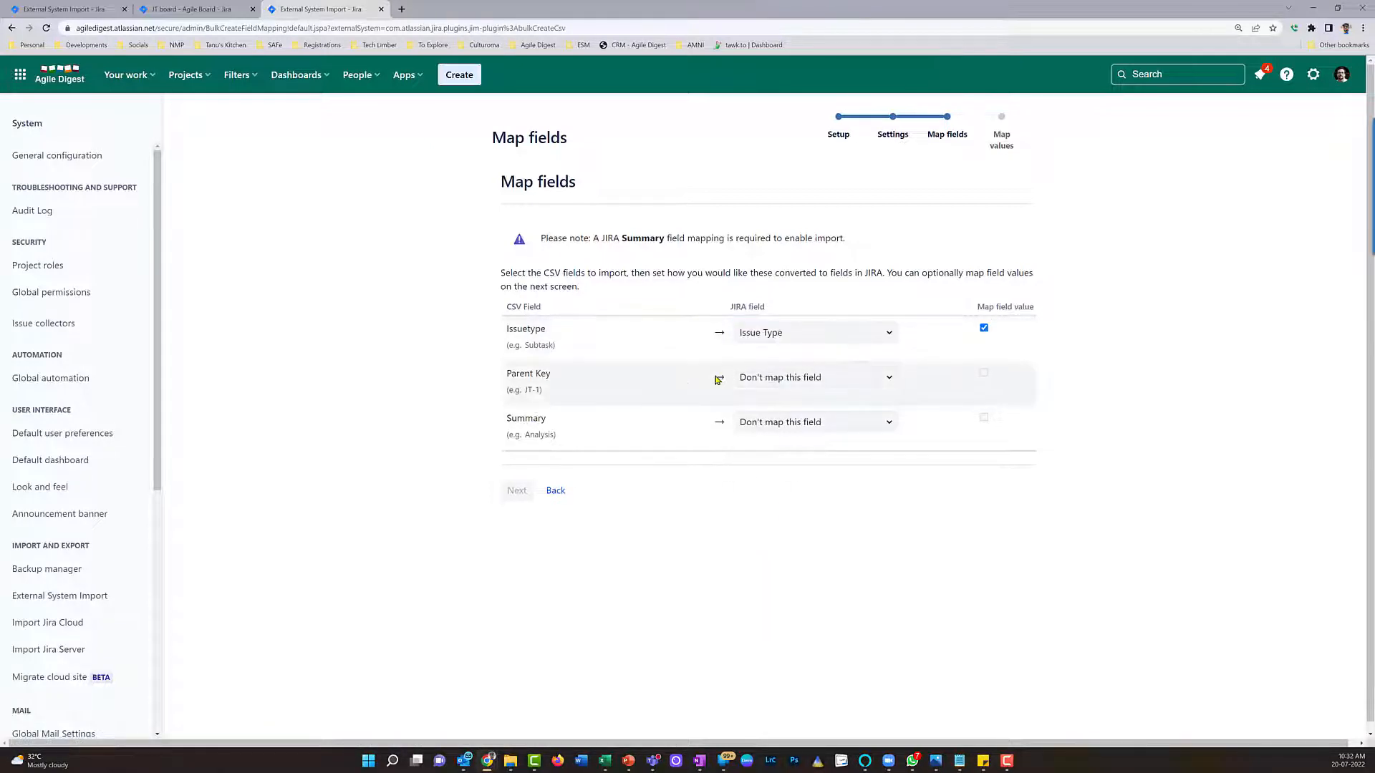
Step: Map Parent Key to Parent Id and Summary to Summary, enable value mapping for both, and continue to value mapping
click(779, 379)
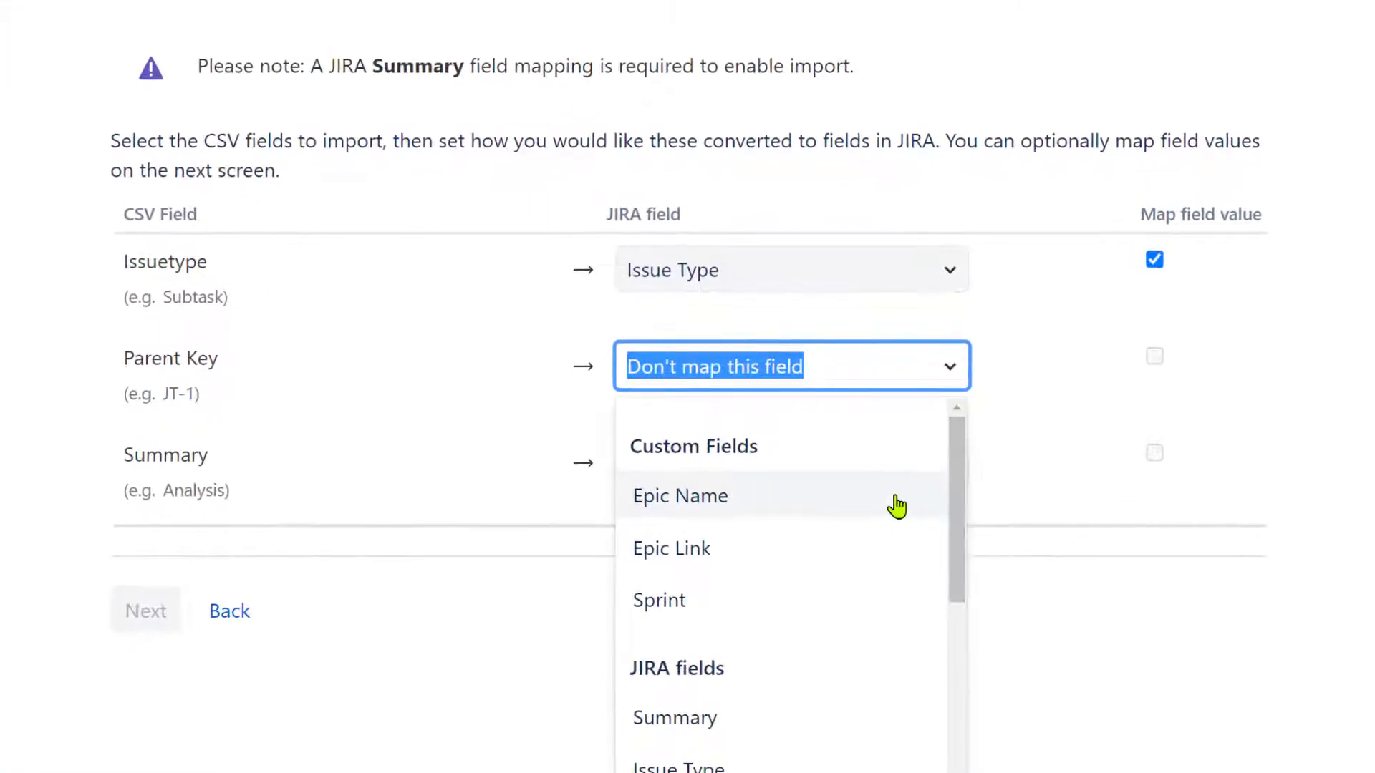
text(par)
click(663, 510)
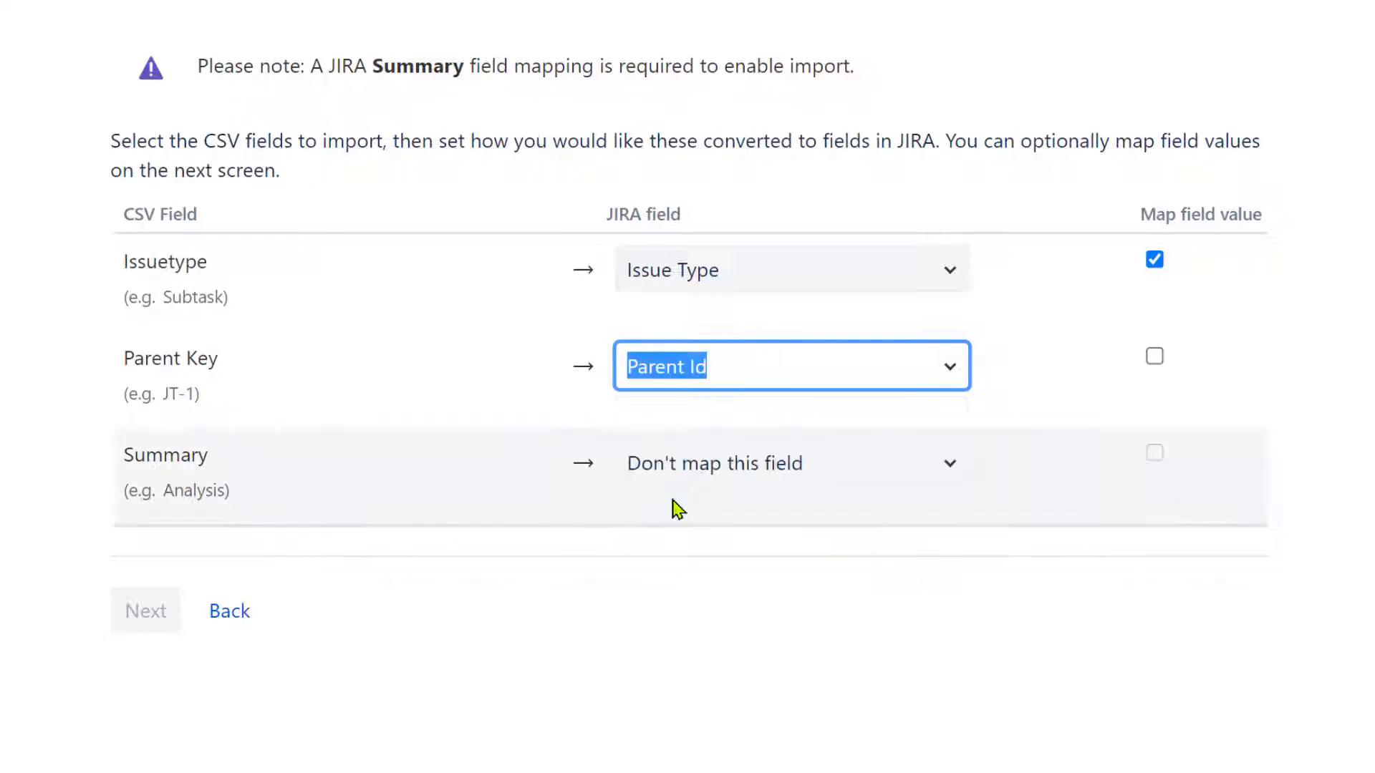
click(729, 470)
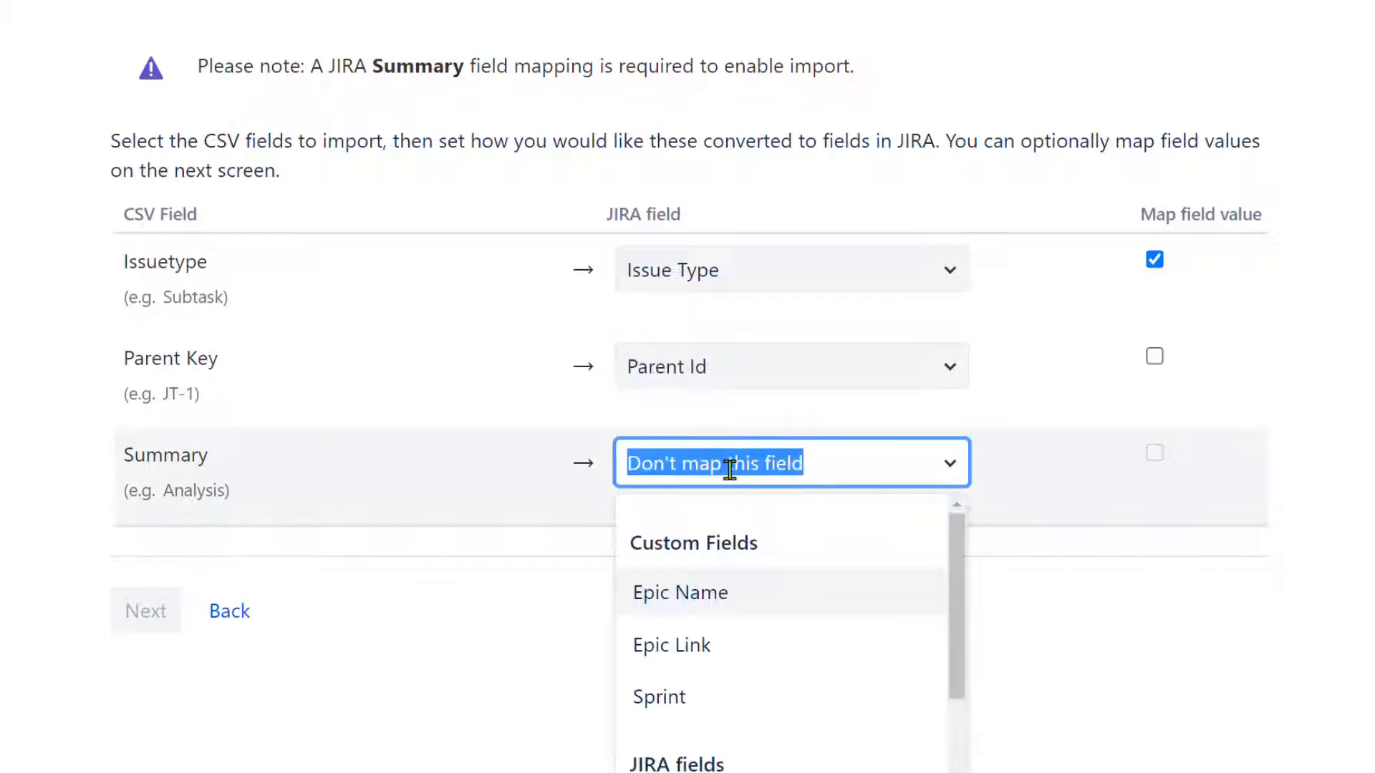
text(su)
click(706, 593)
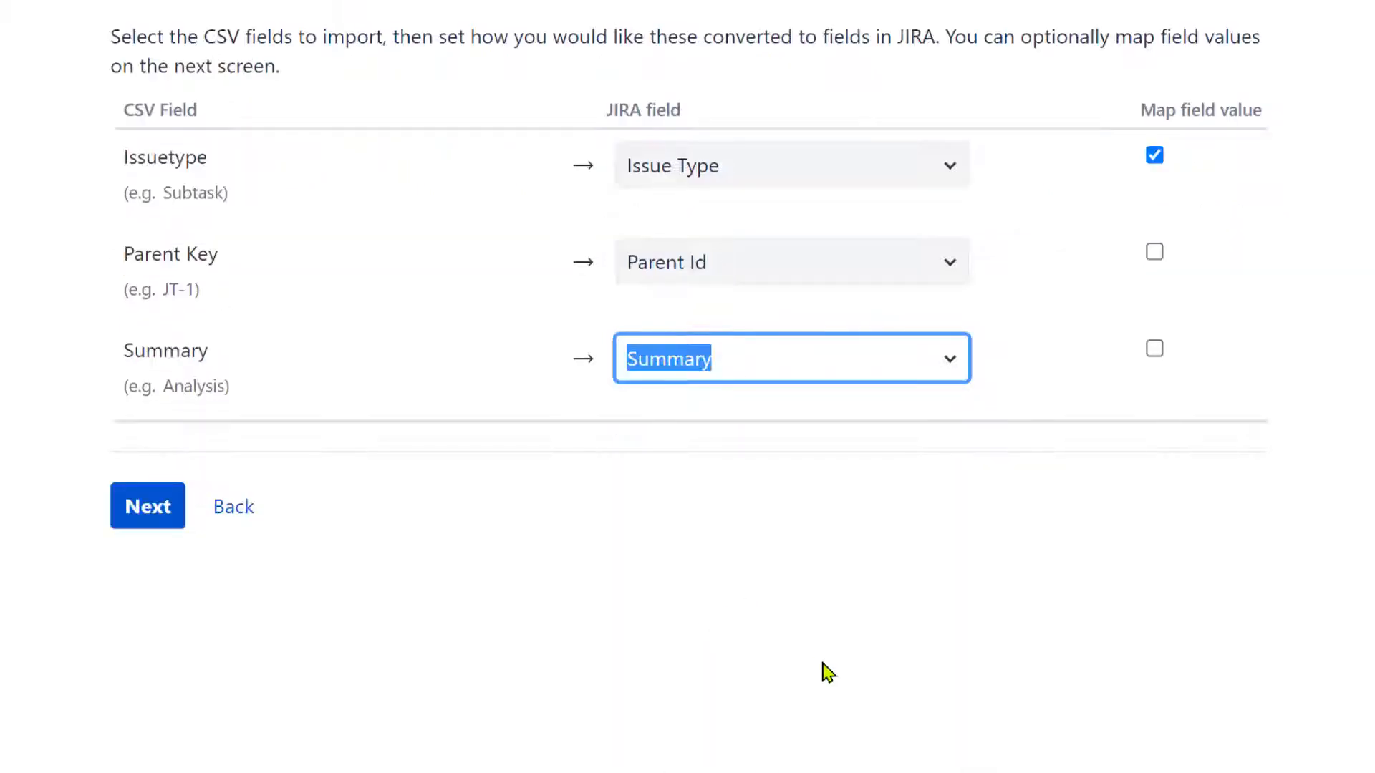
click(1154, 251)
click(1155, 348)
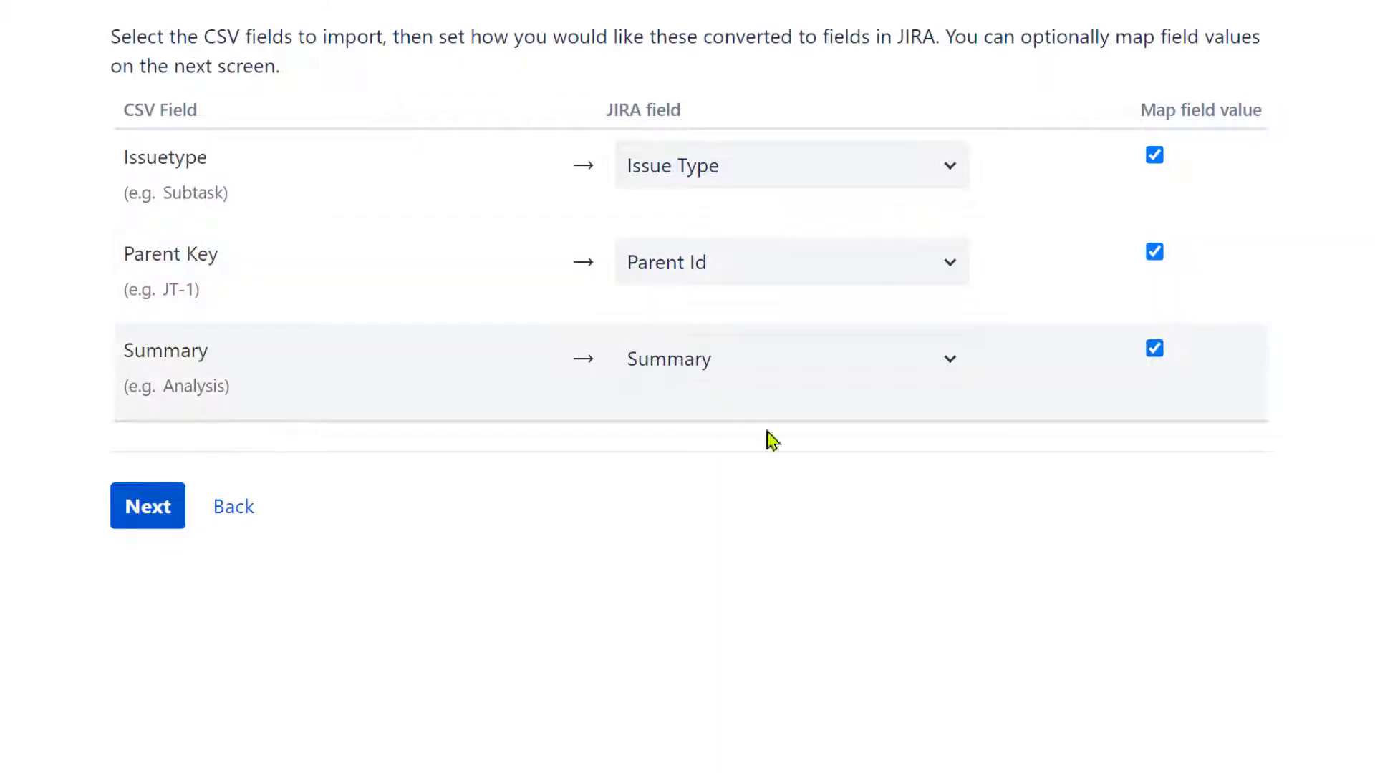
click(147, 515)
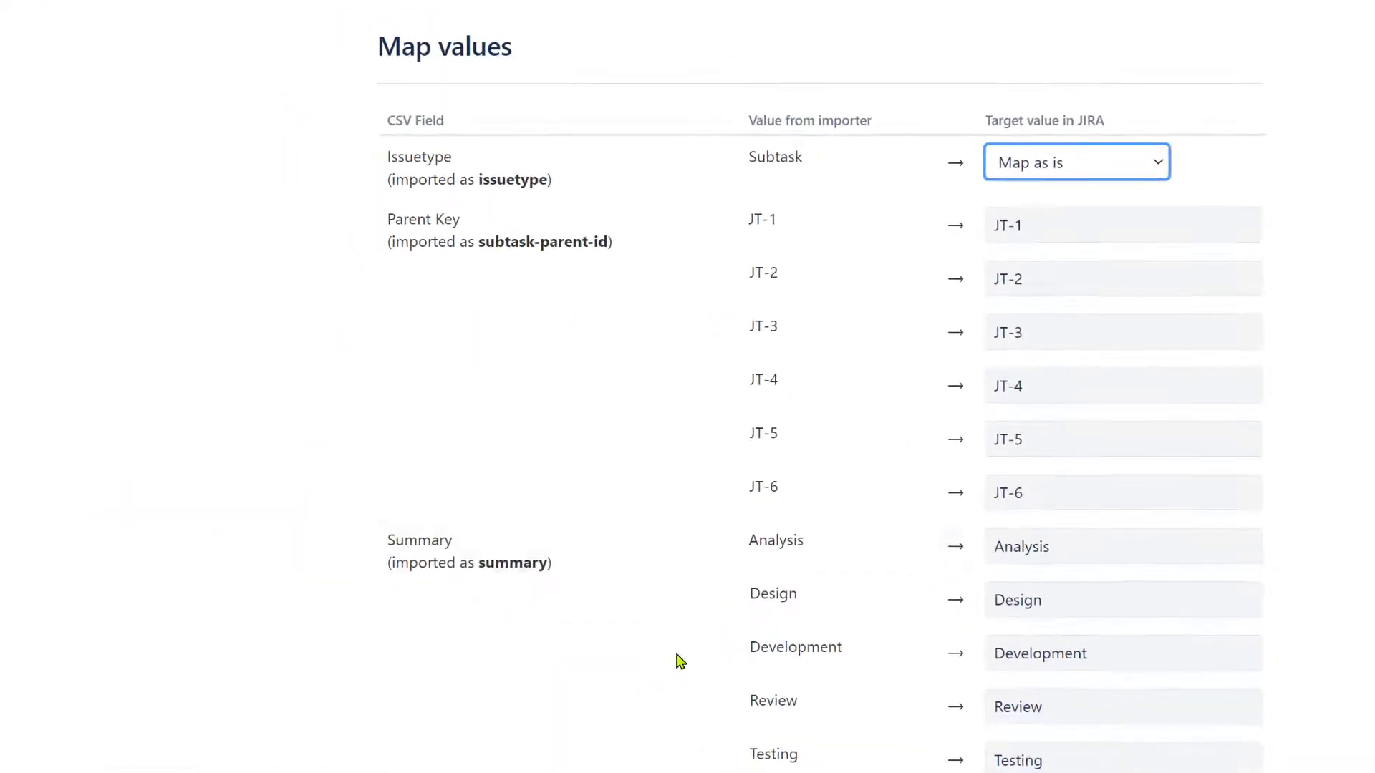
Step: Set the target value for Subtask to Sub-task, validate the mapping, and begin the import
click(1114, 167)
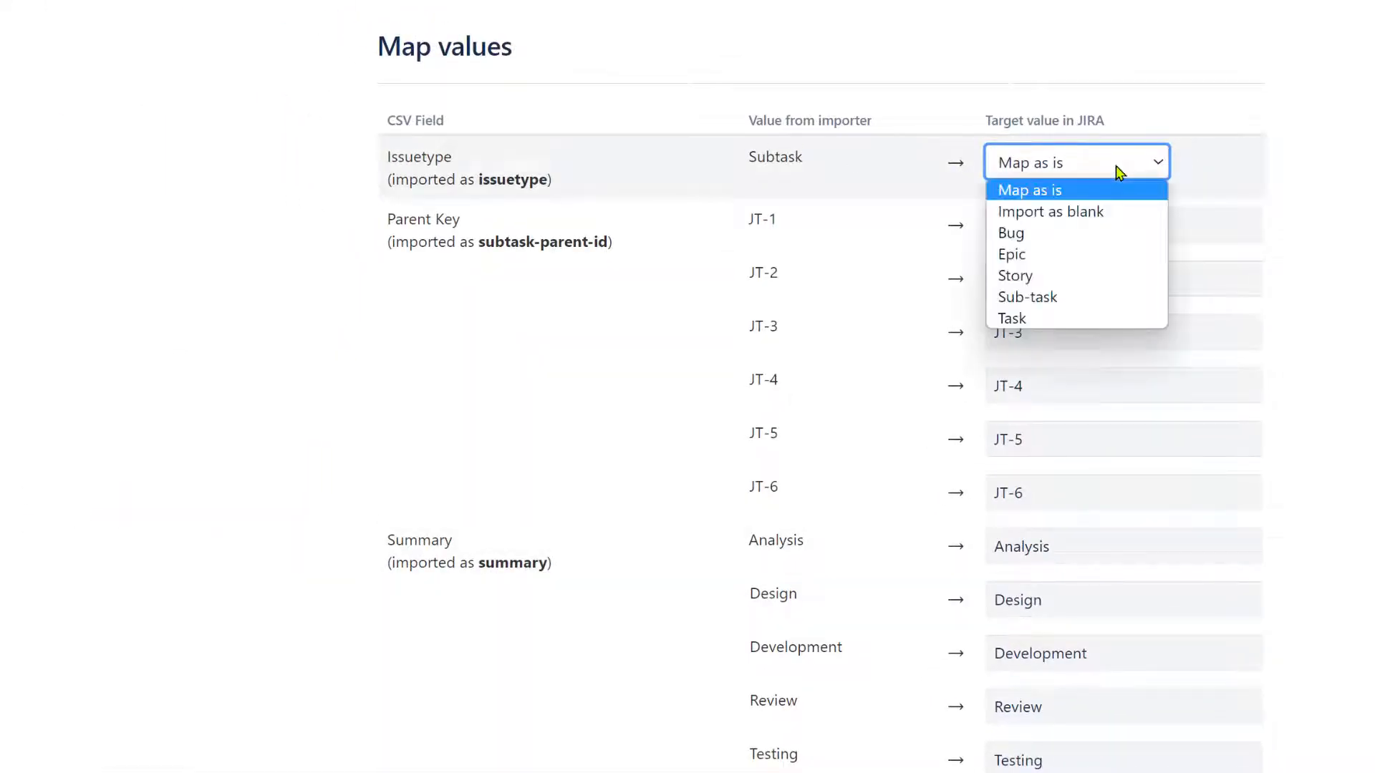
click(1055, 297)
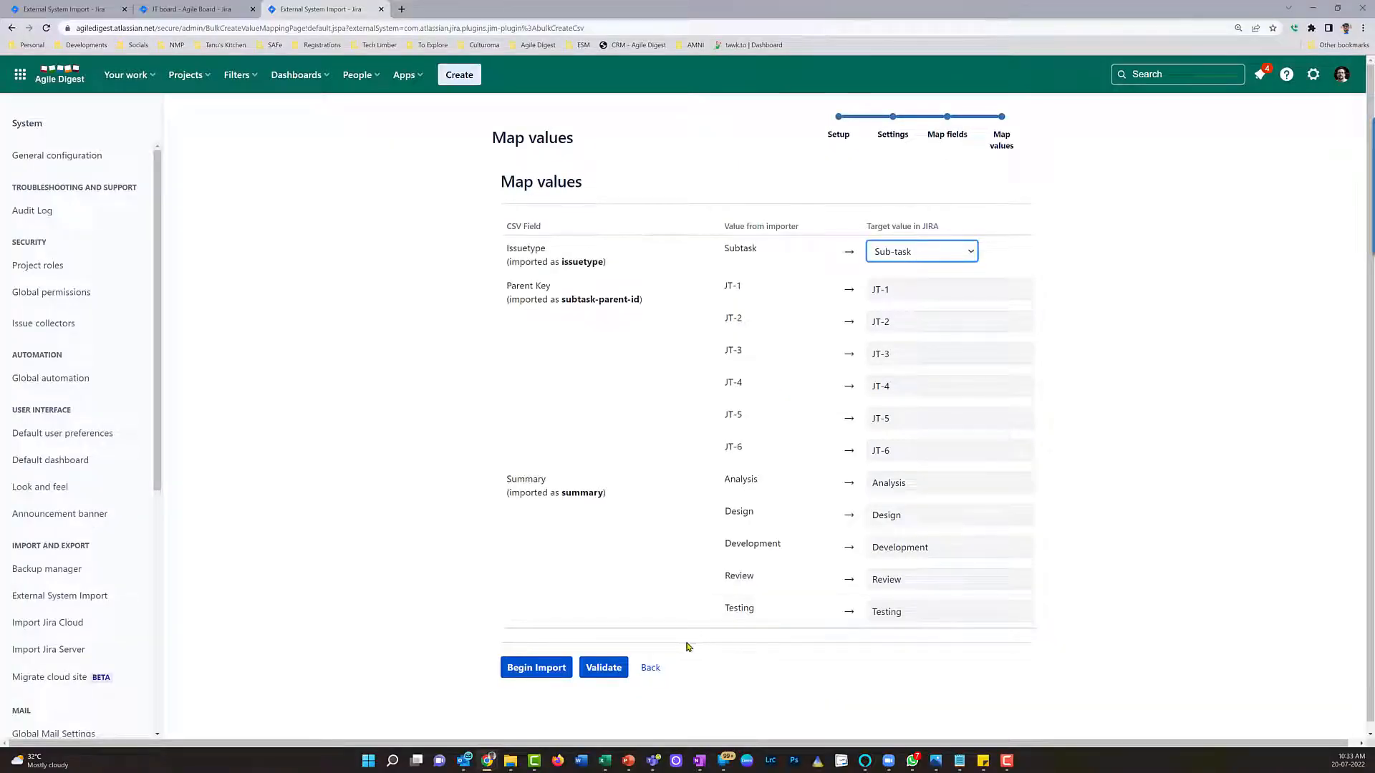
click(604, 668)
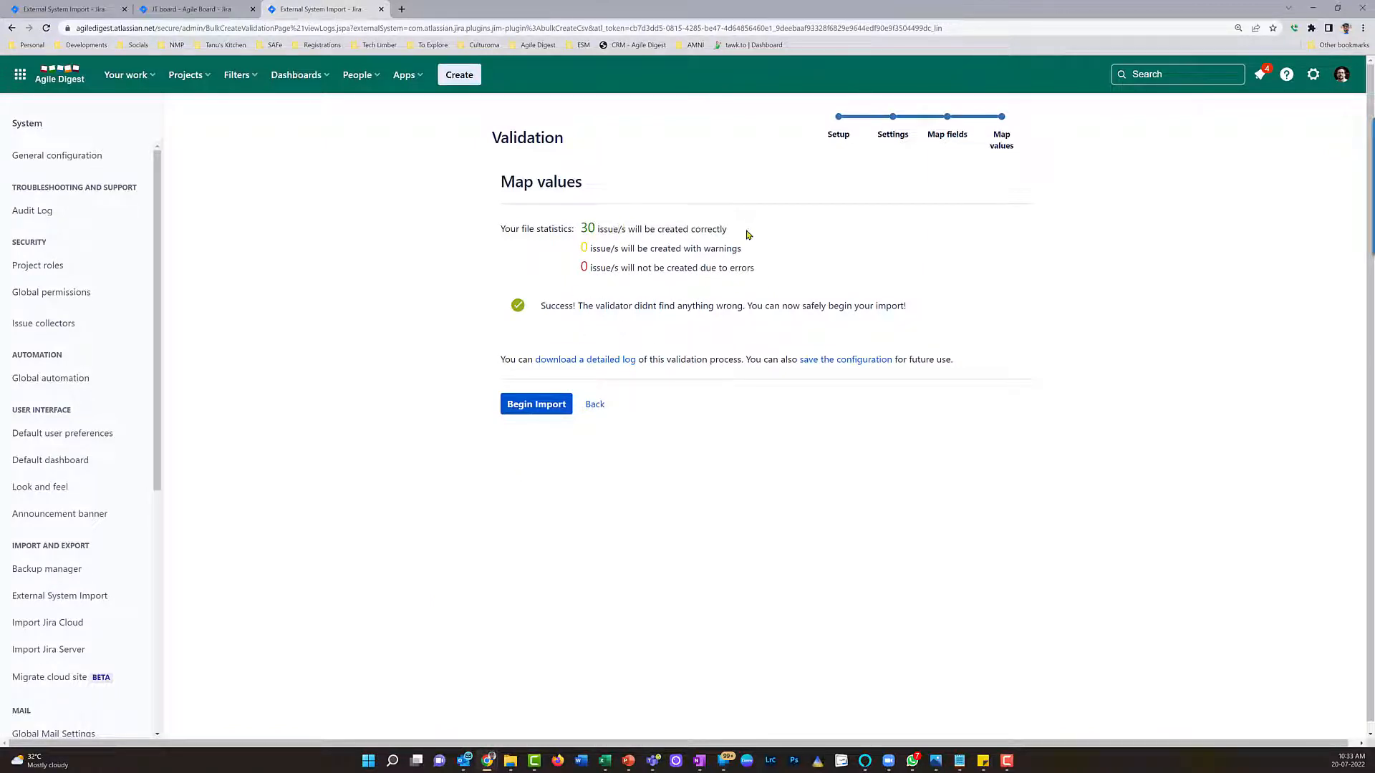
click(536, 405)
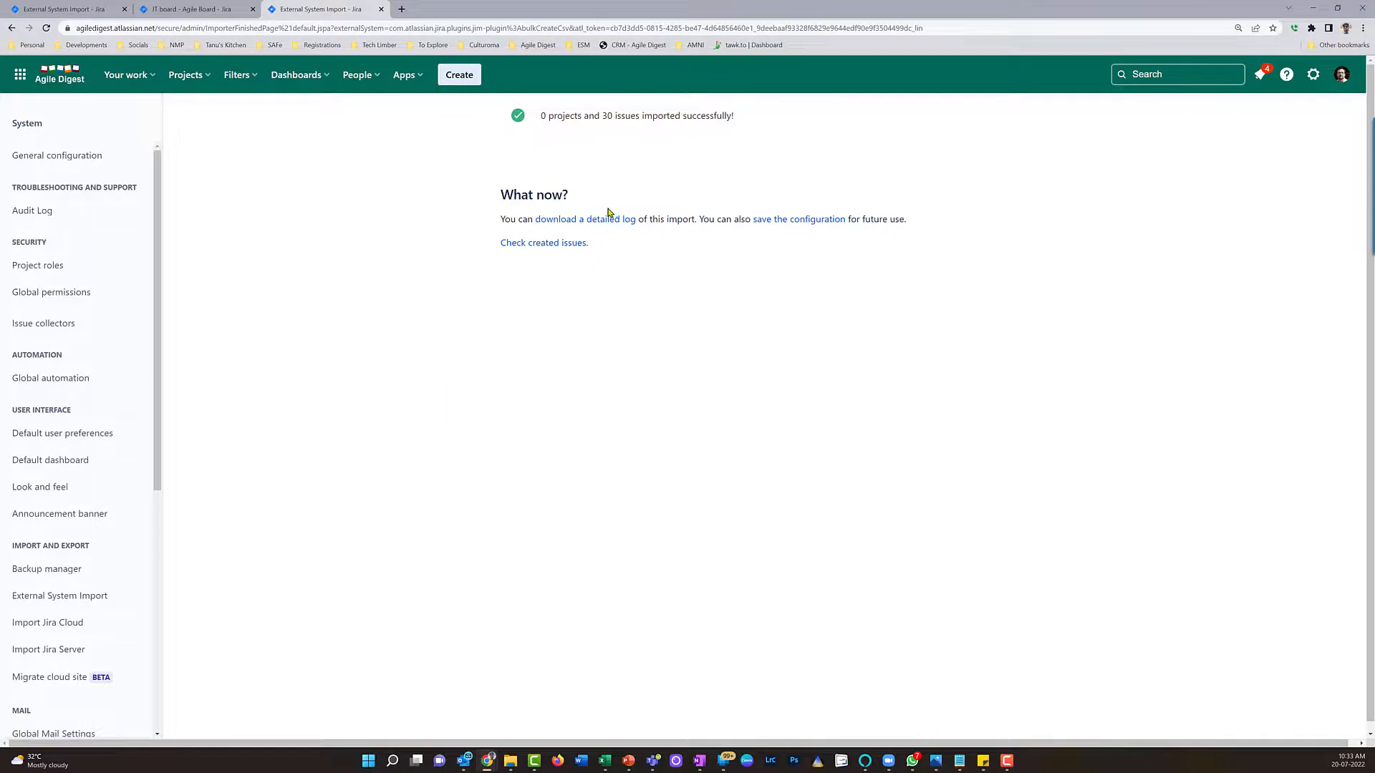
Step: Place the earlier import's results tab after the JT board tab and look over its import warnings
click(36, 6)
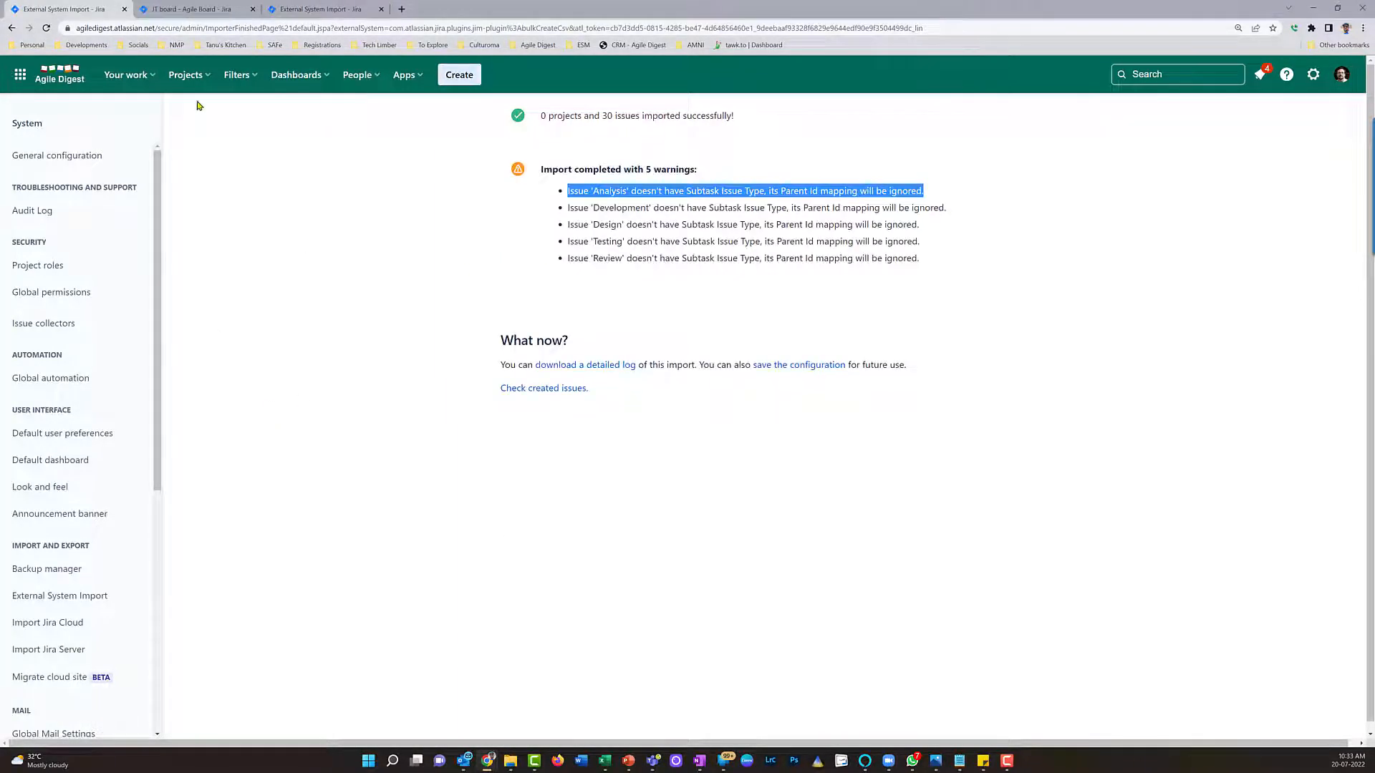
drag(82, 9, 201, 9)
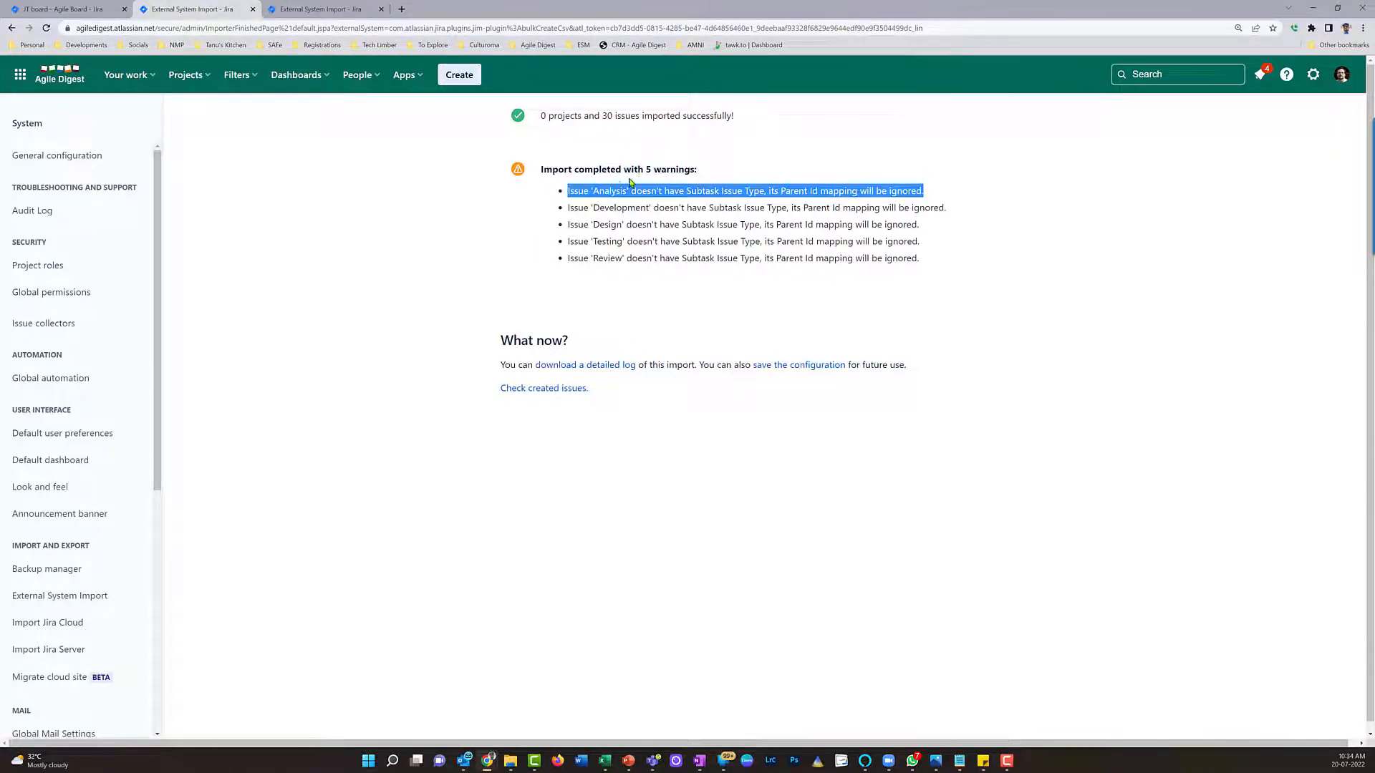
click(694, 169)
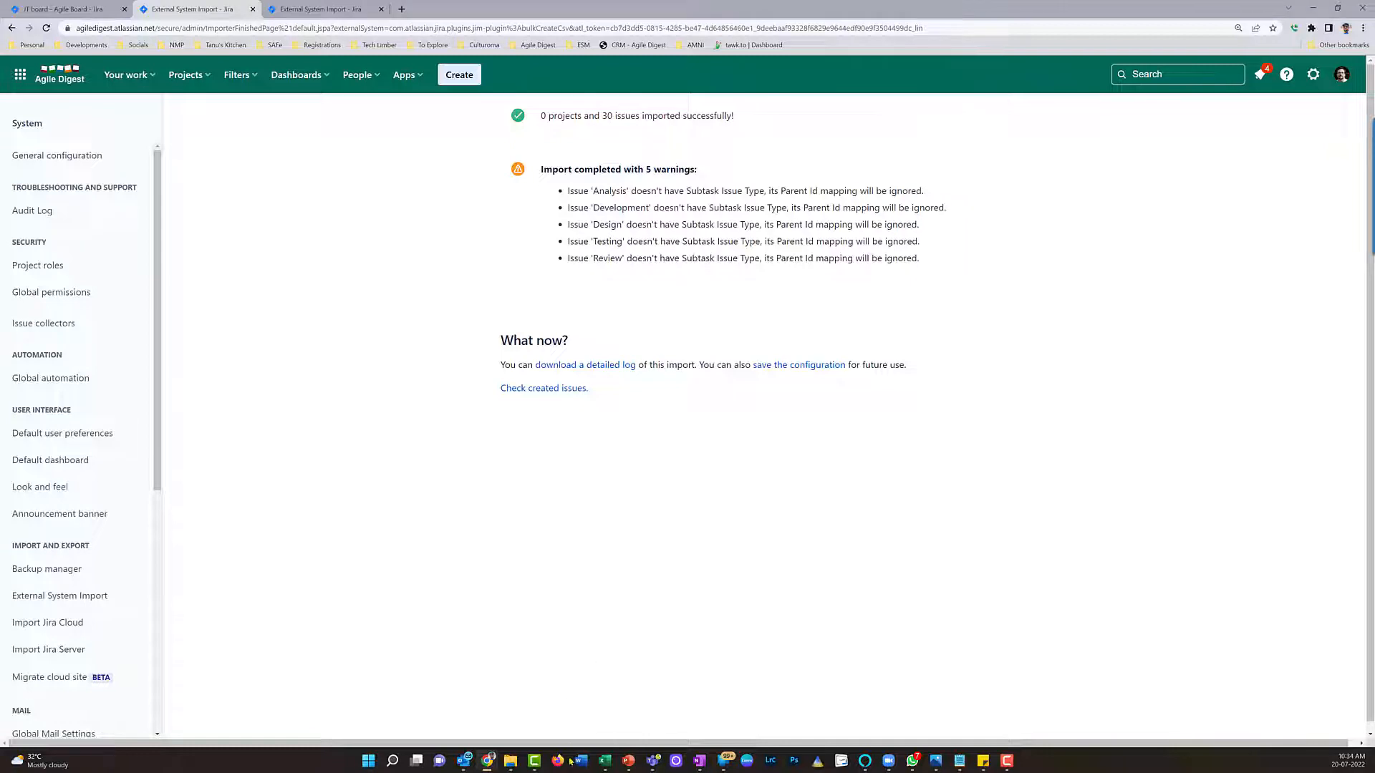
Step: Switch to TaskImport_Stage1.csv in Excel, review the task rows with their Issuetype column, and return to the Jira import results
click(605, 762)
click(639, 702)
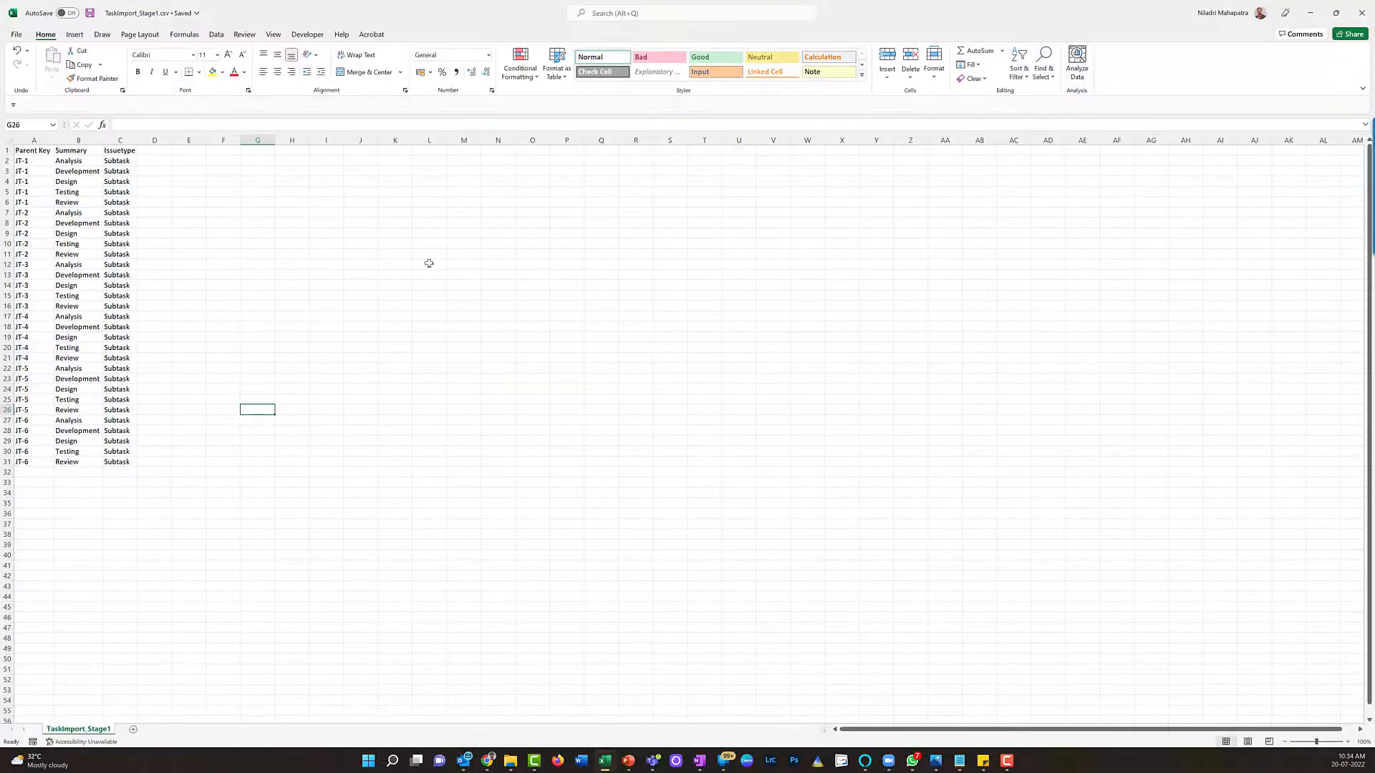
drag(334, 7, 1194, 133)
drag(951, 292, 963, 580)
click(639, 299)
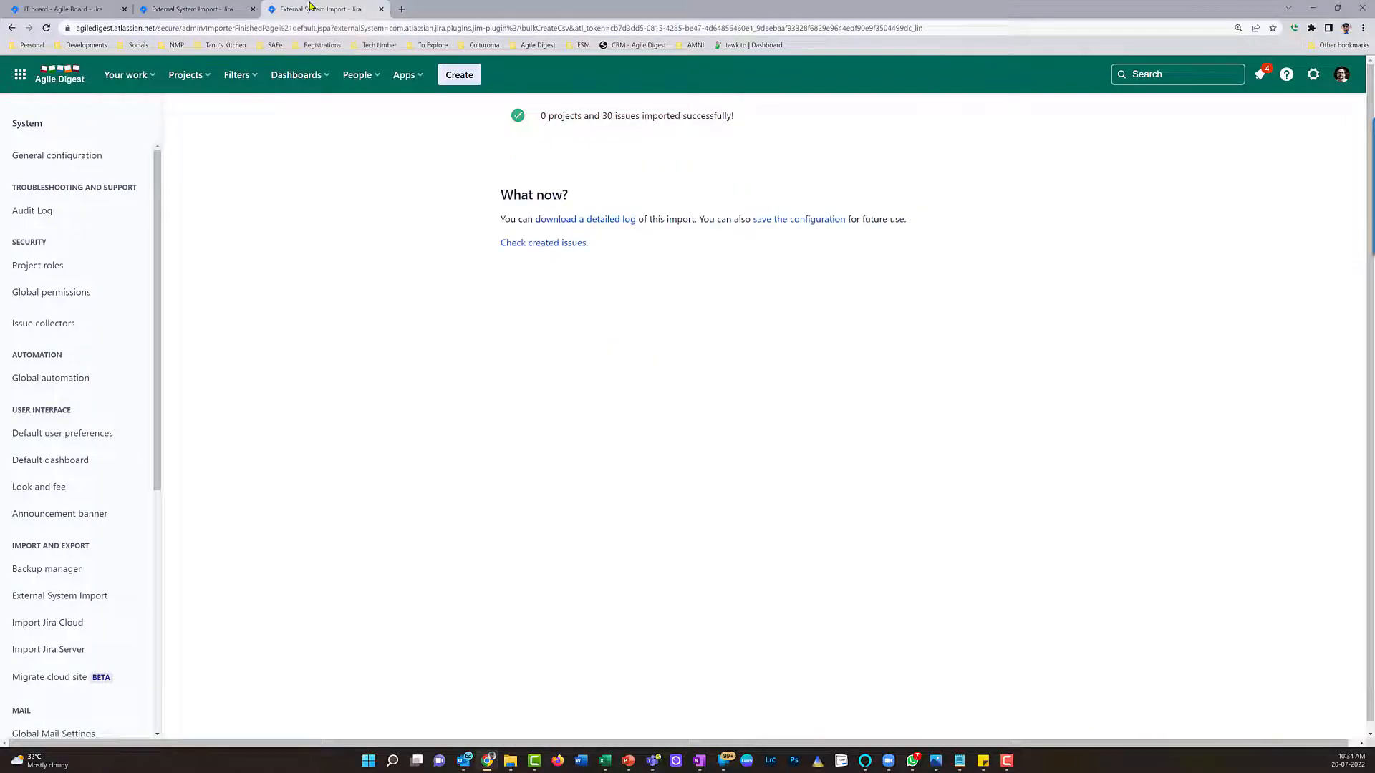
Step: Return to the JT board backlog, reload the page, and bring JT Sprint 1 into view
click(80, 10)
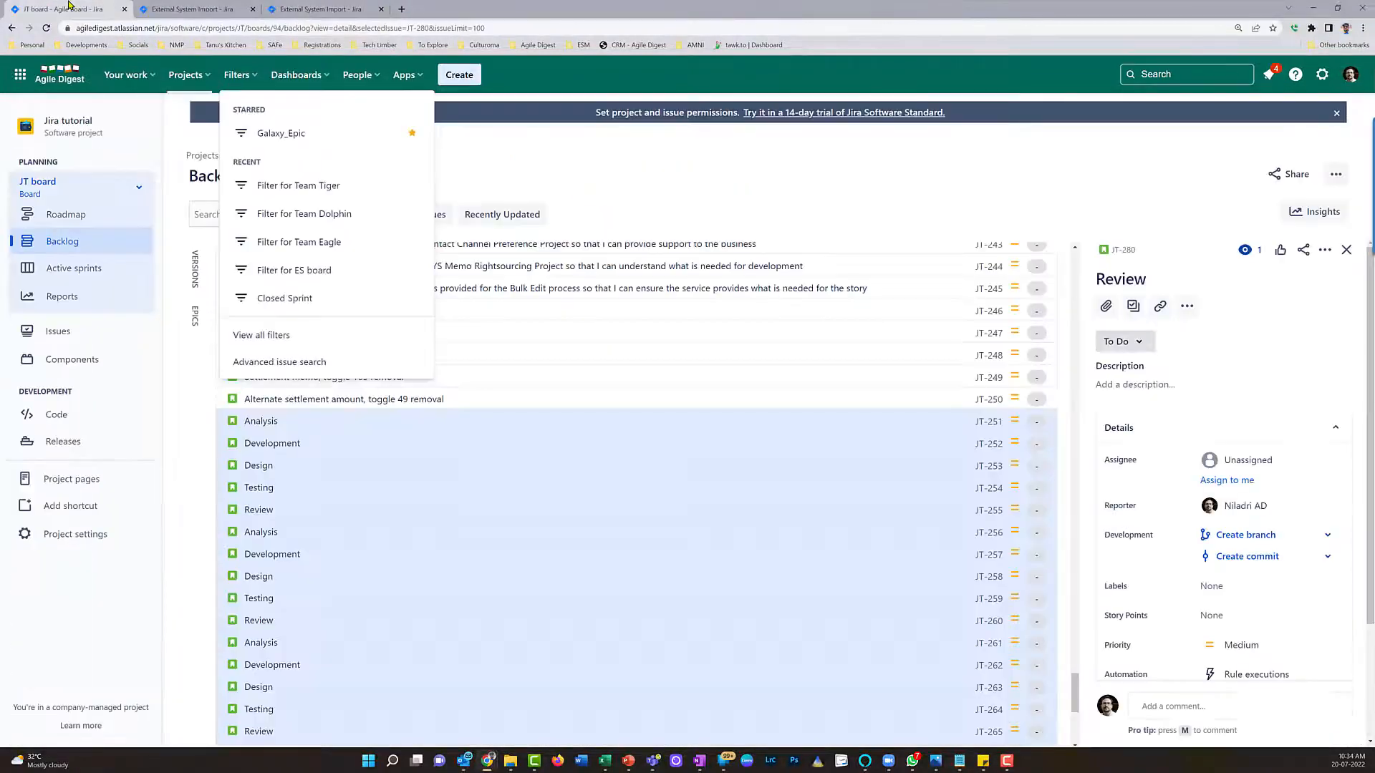
click(542, 170)
scroll(583, 421, up, 5)
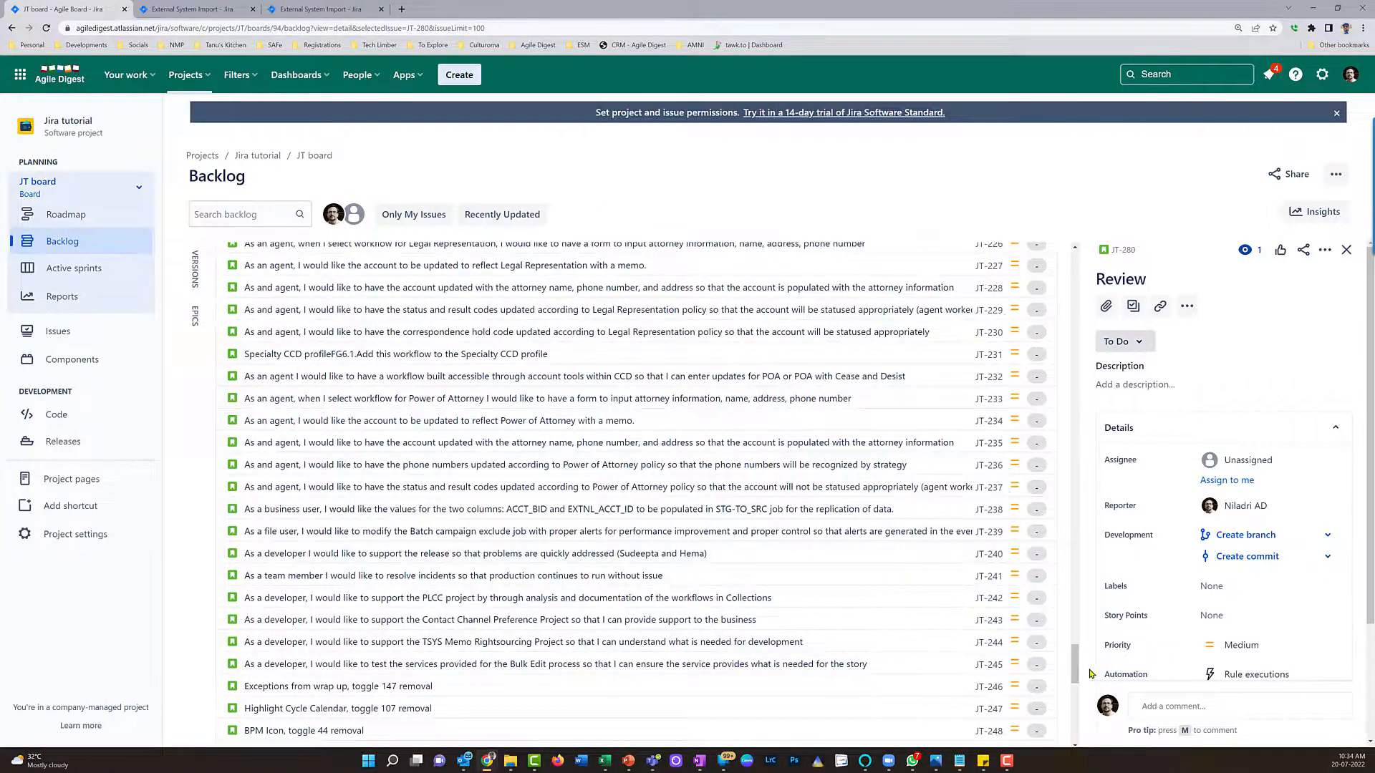
drag(1075, 665, 1075, 266)
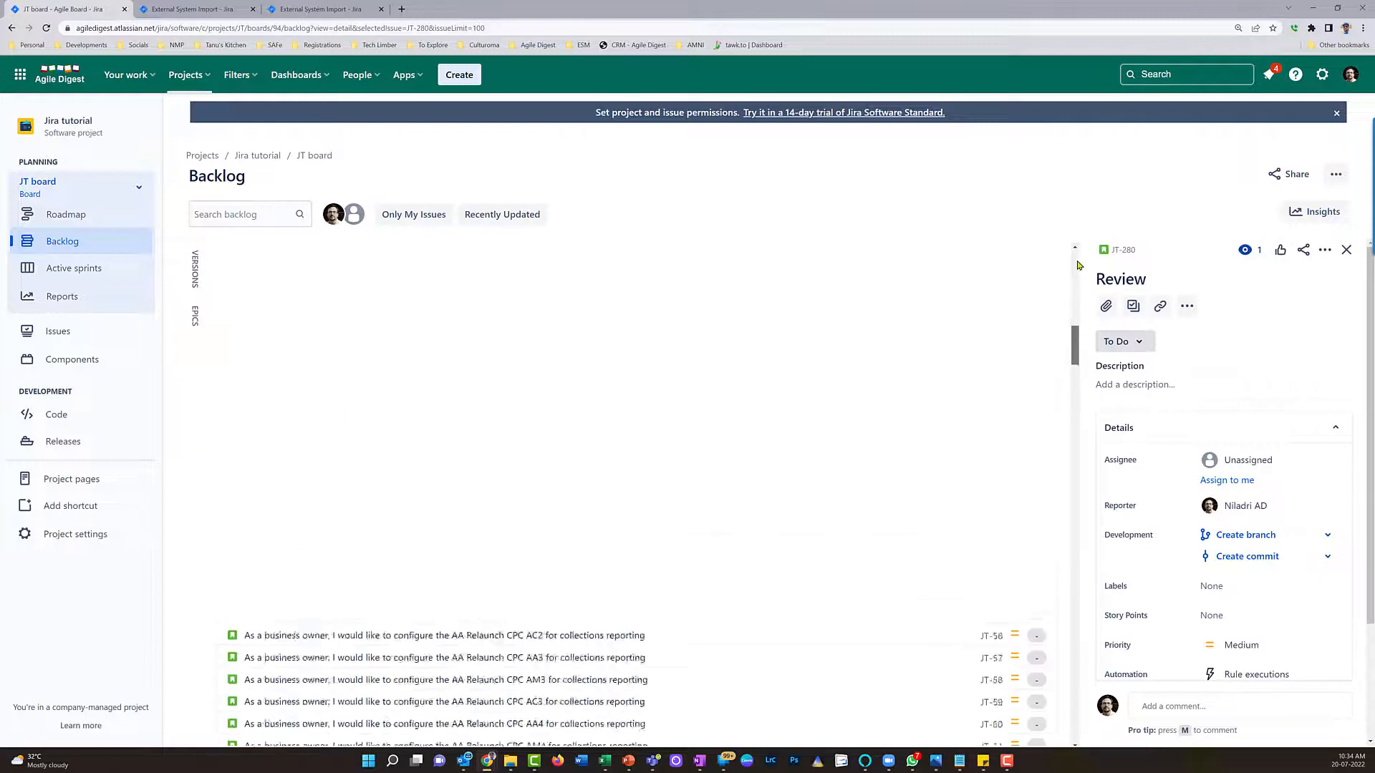
click(46, 28)
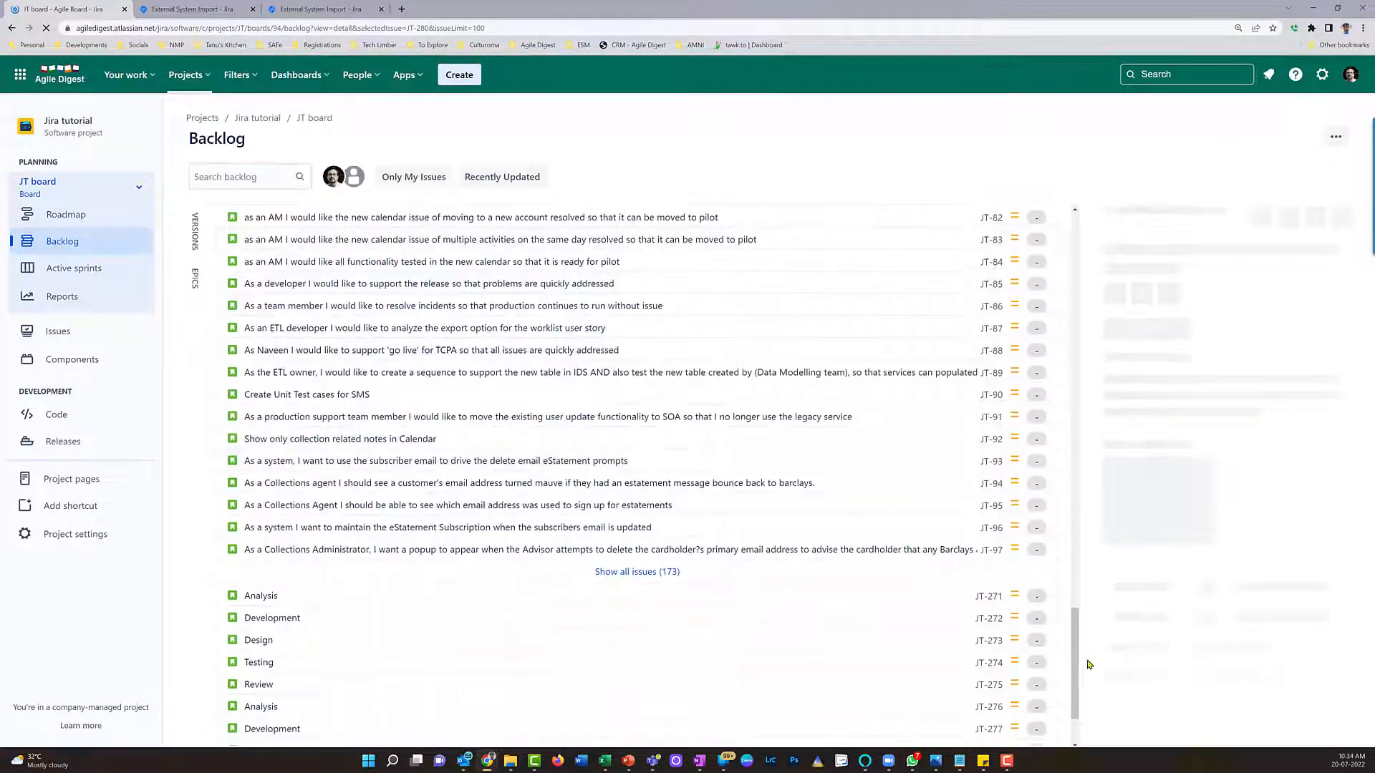
drag(1069, 281, 1074, 214)
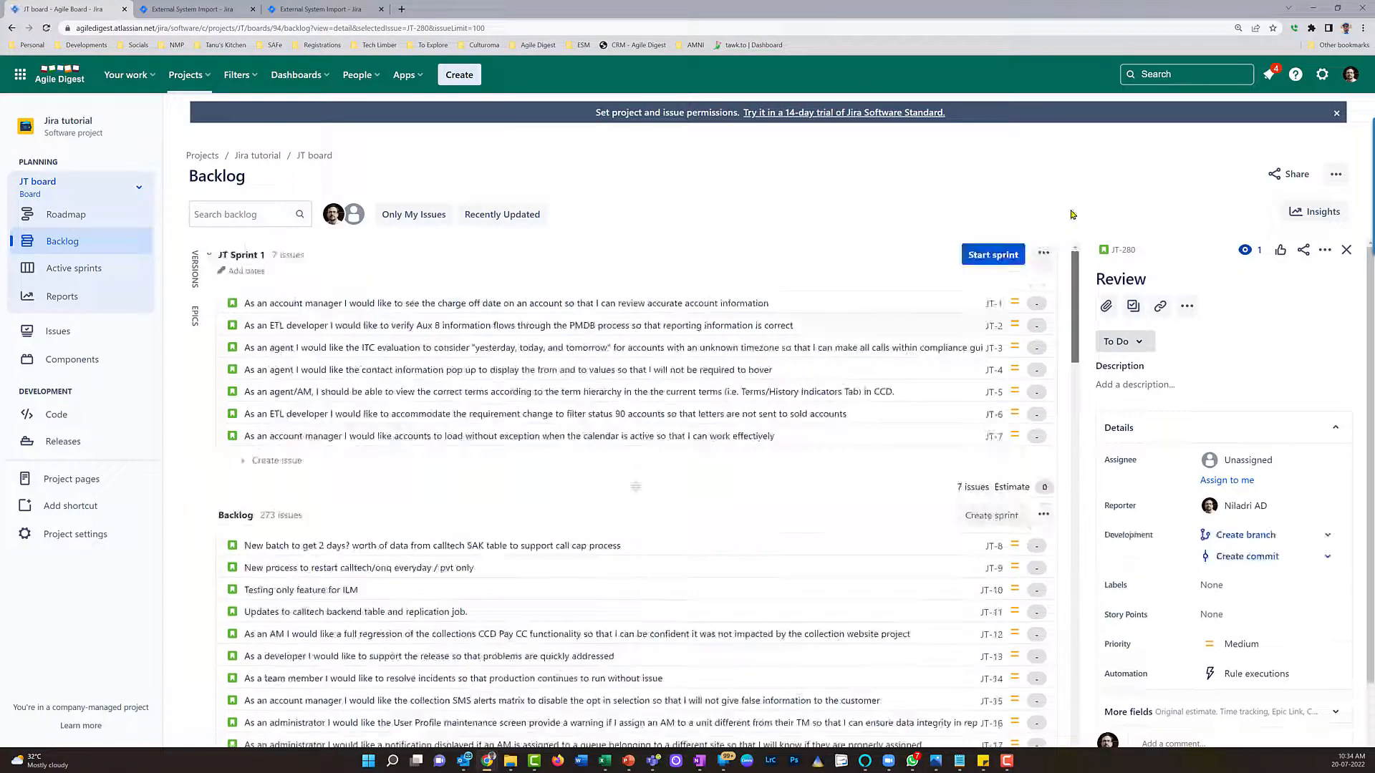
Step: Open stories JT-1, JT-2 and JT-3 in JT Sprint 1 to check their imported subtasks
click(399, 305)
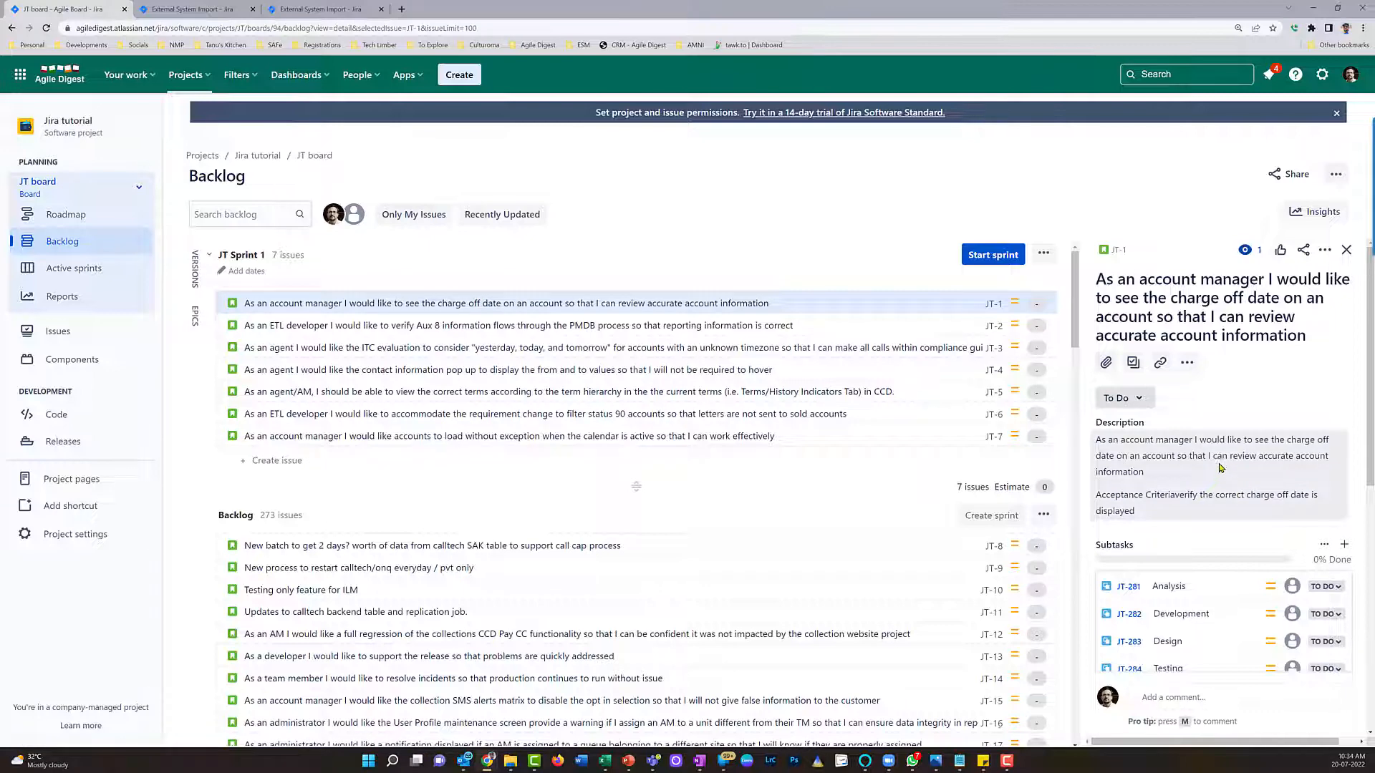
scroll(1221, 468, down, 2)
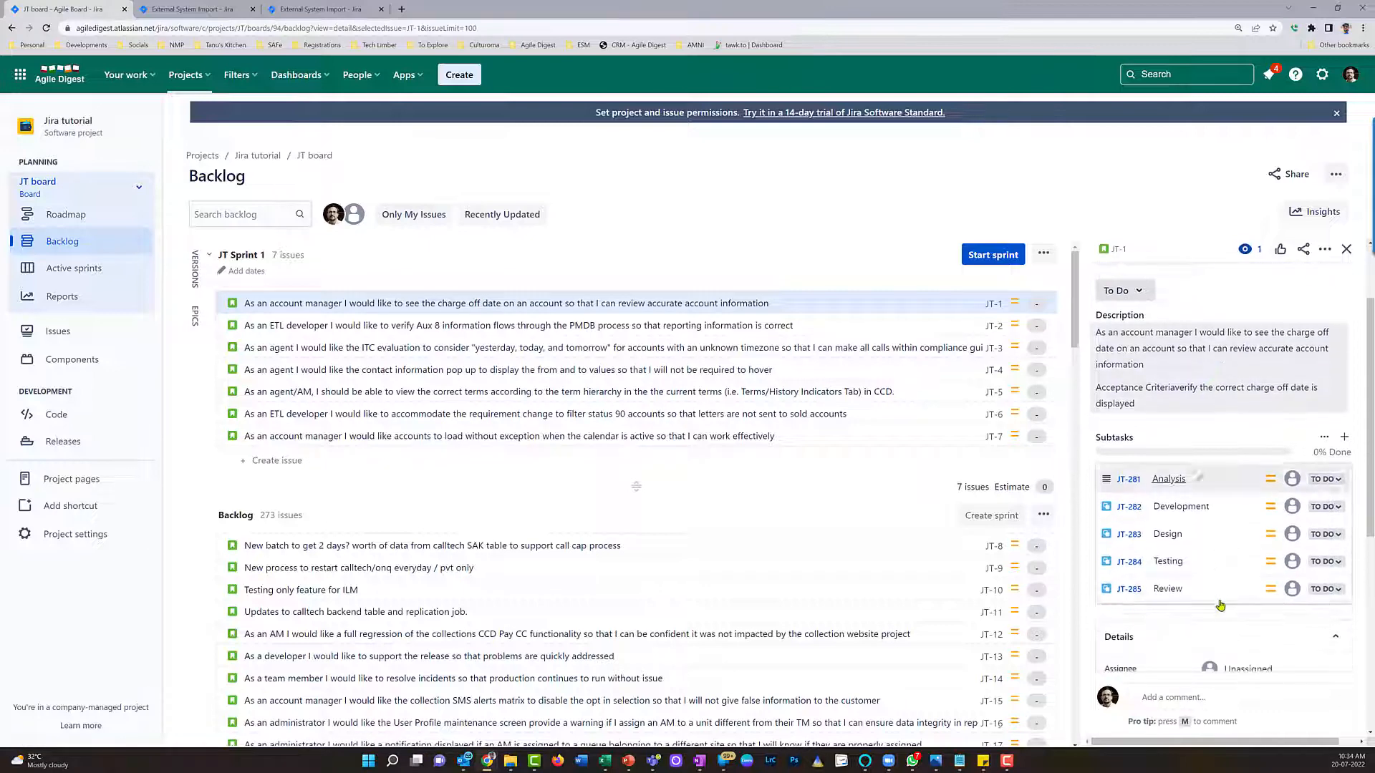
click(469, 328)
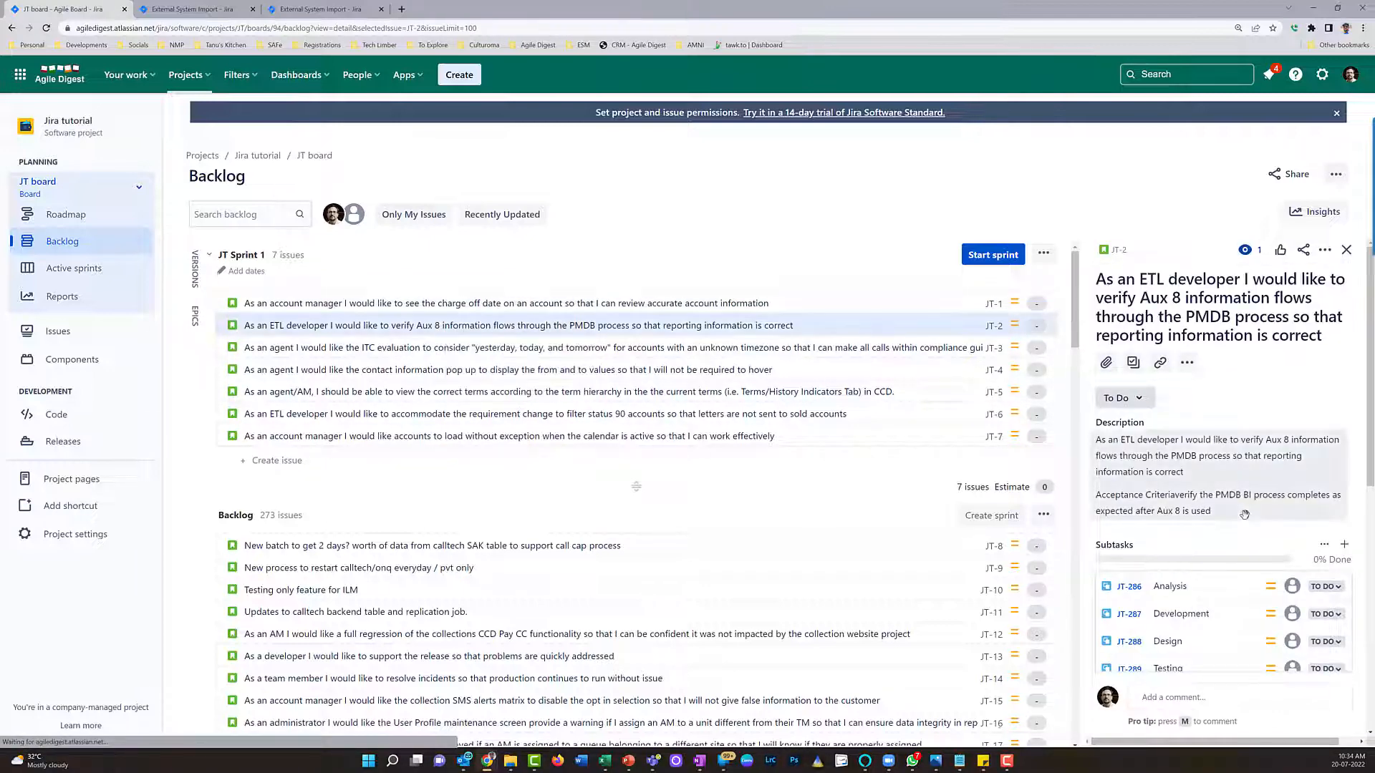
click(550, 349)
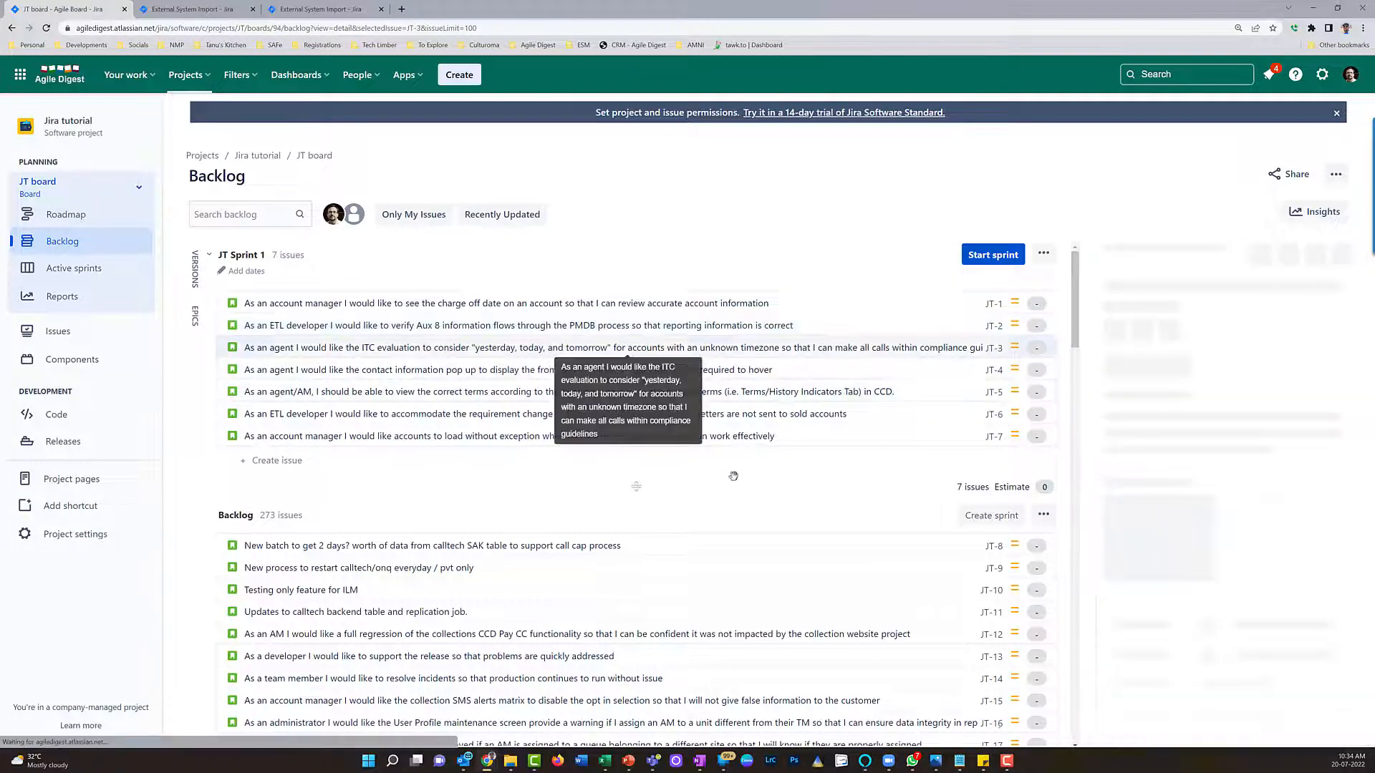